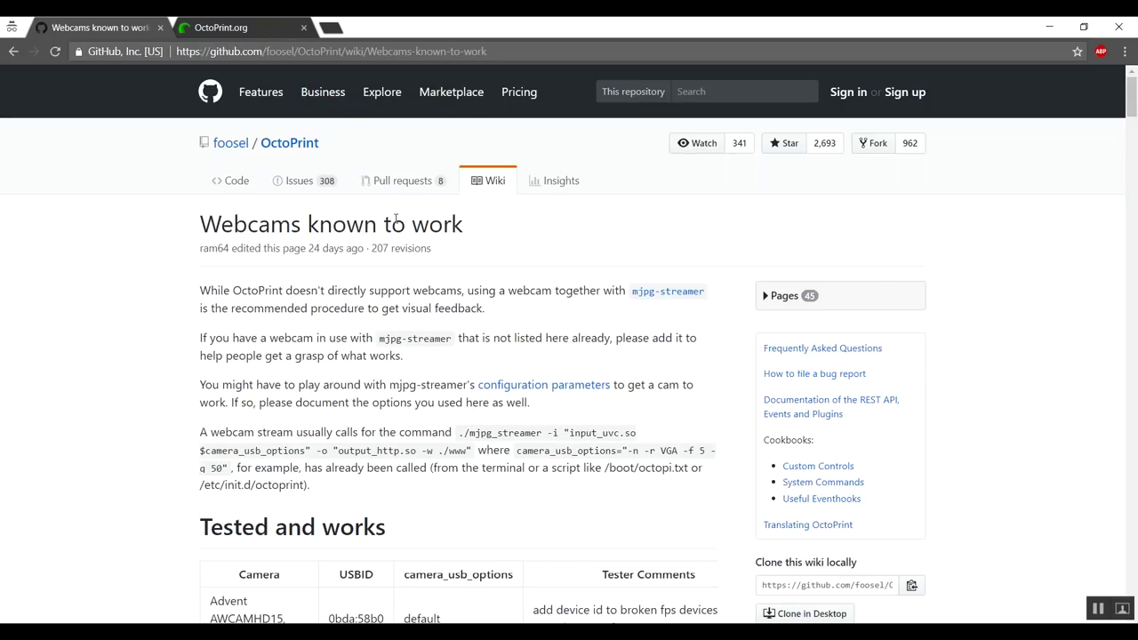
Scroll the webcam wiki table to the Logitech C615 row and highlight its options -r 1280x720 -f 30
scroll(502, 288, "down", 3)
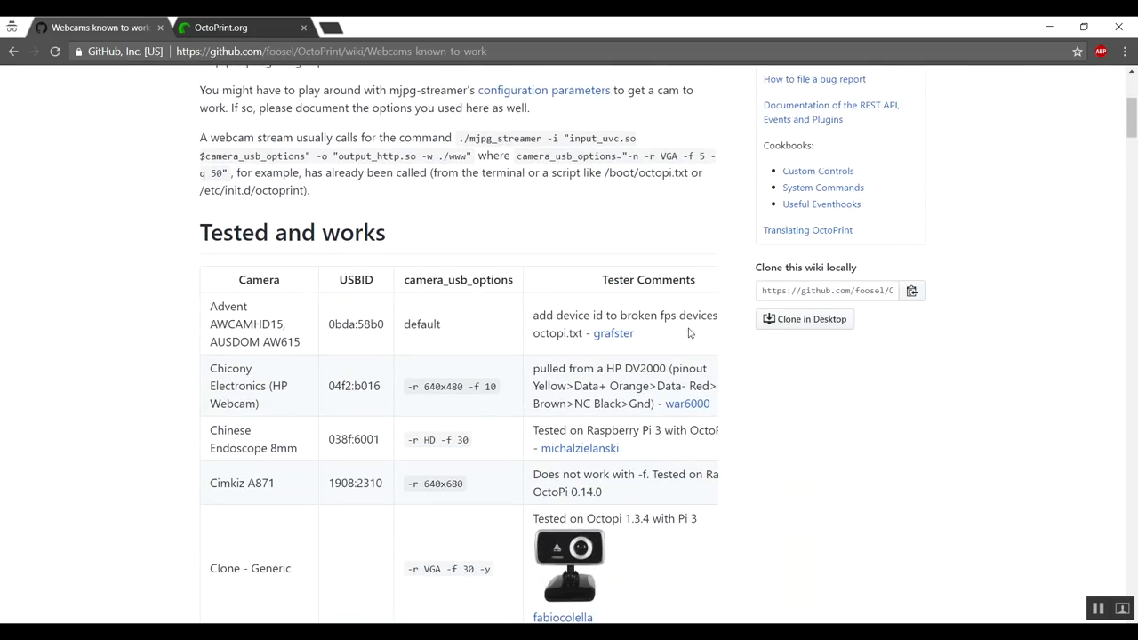
scroll(277, 214, "down", 2)
scroll(299, 349, "down", 10)
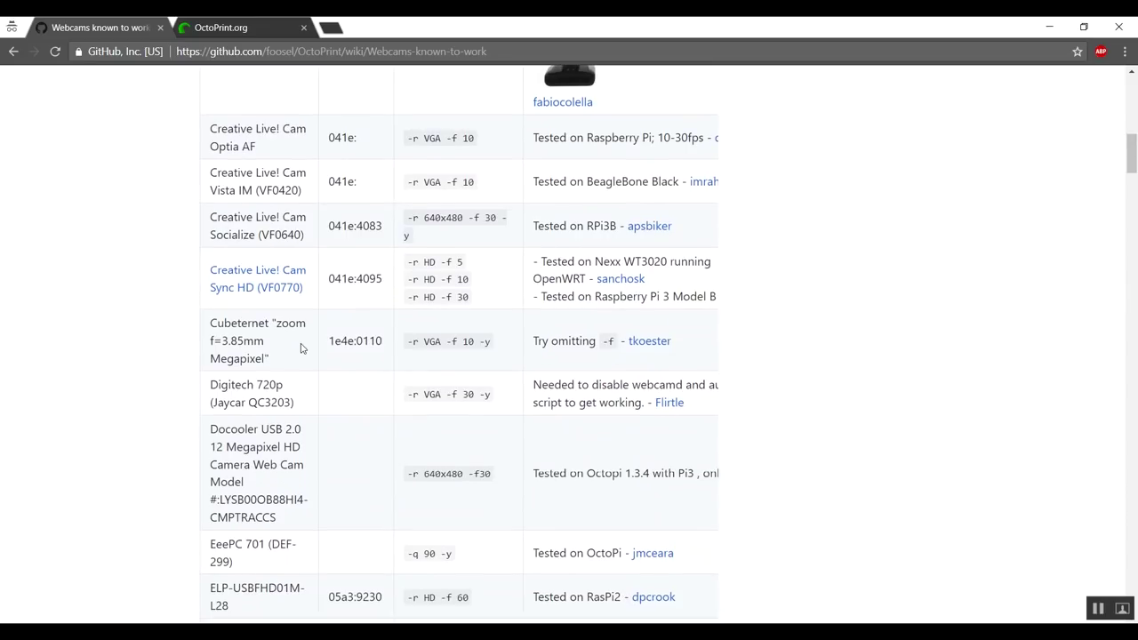
scroll(302, 347, "down", 10)
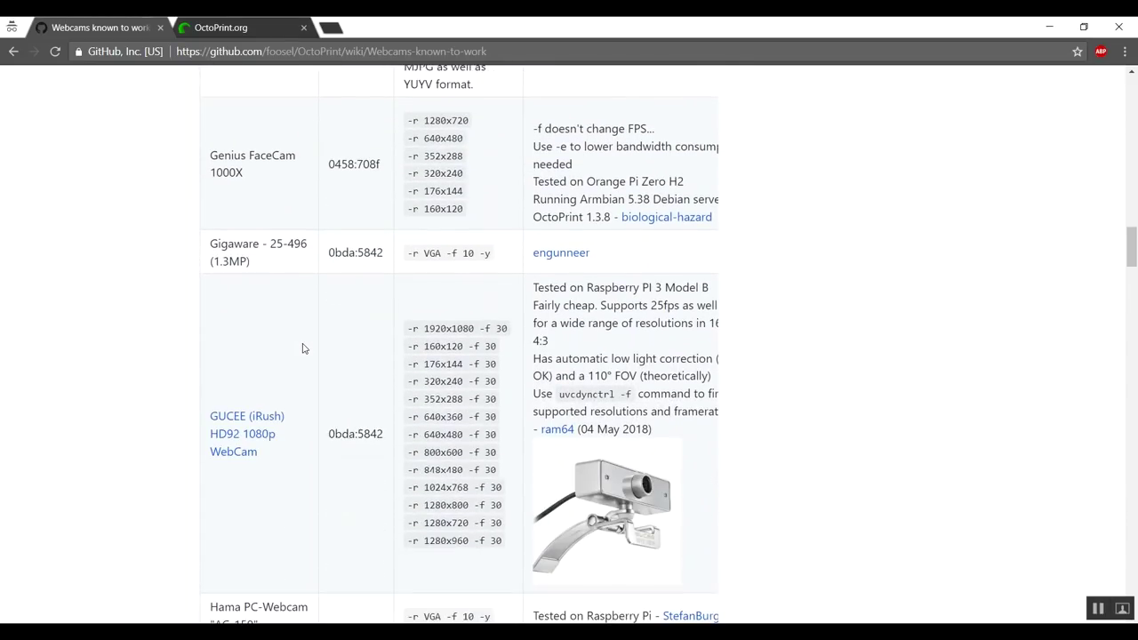
scroll(302, 348, "down", 5)
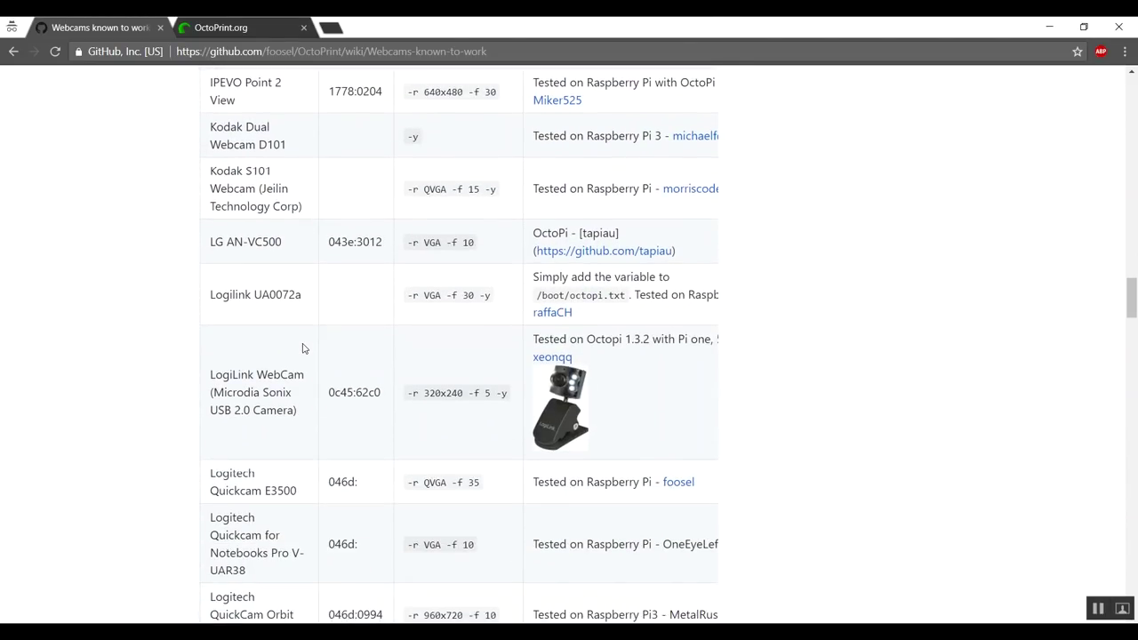
scroll(302, 348, "down", 7)
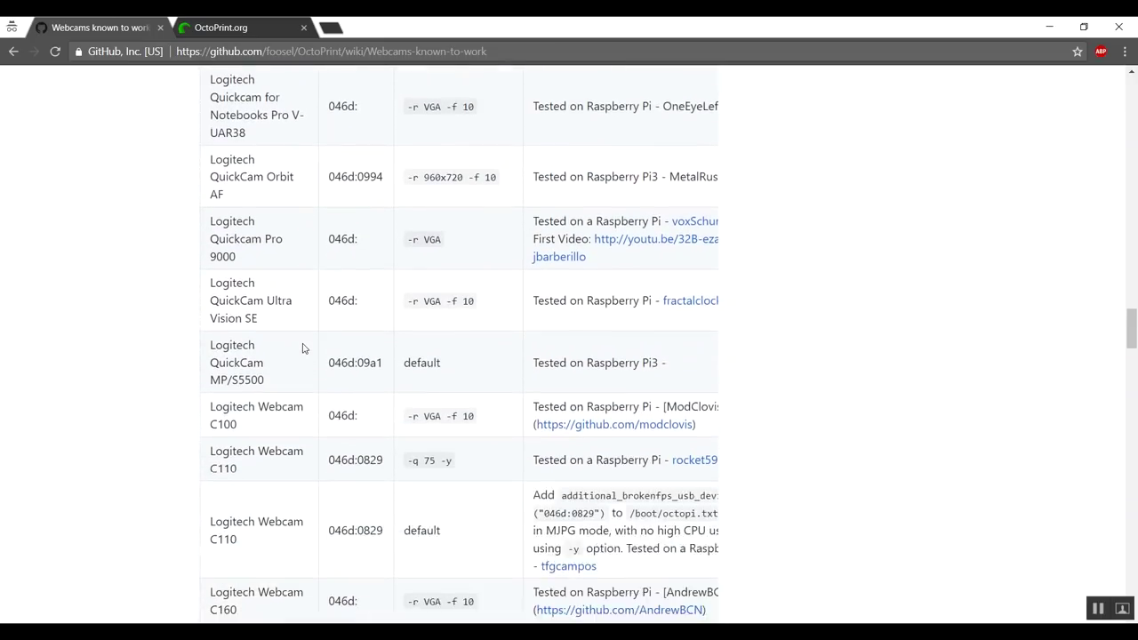
scroll(302, 347, "down", 5)
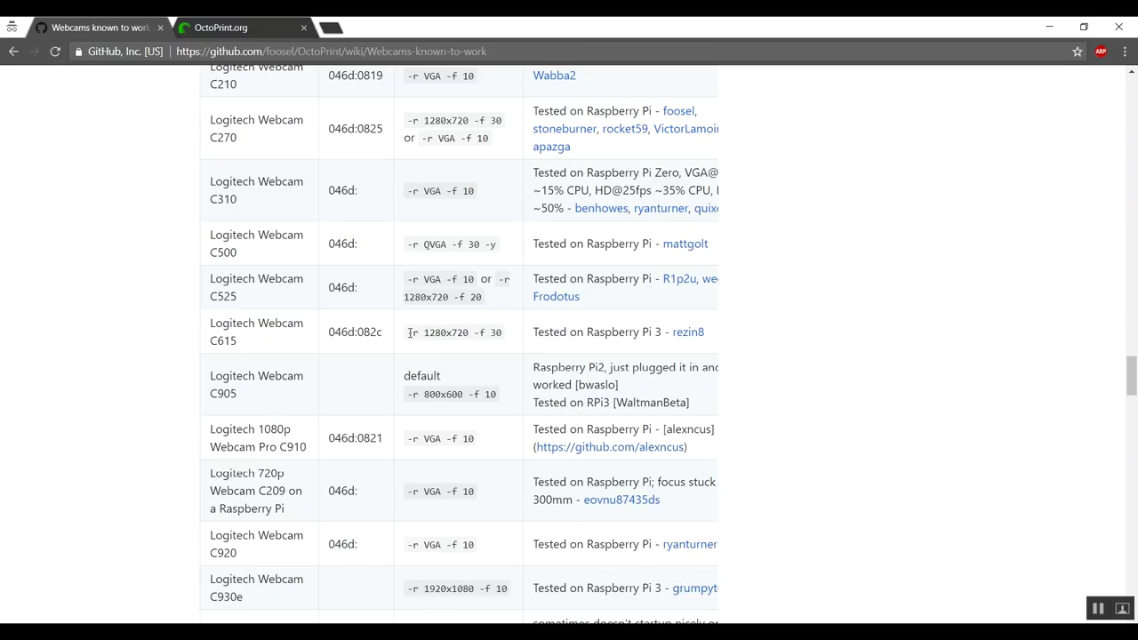
left_click_drag(409, 332, 500, 344)
left_click(487, 334)
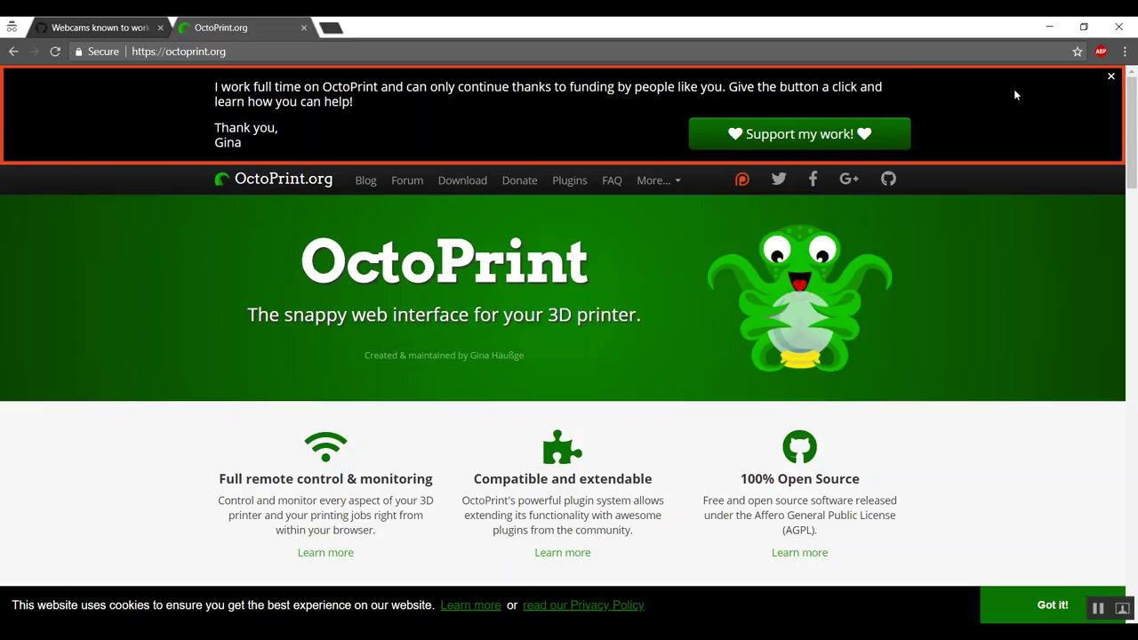
Dismiss the donation banner and cookie notice, then go to the Download page's OctoPi section
left_click(1113, 79)
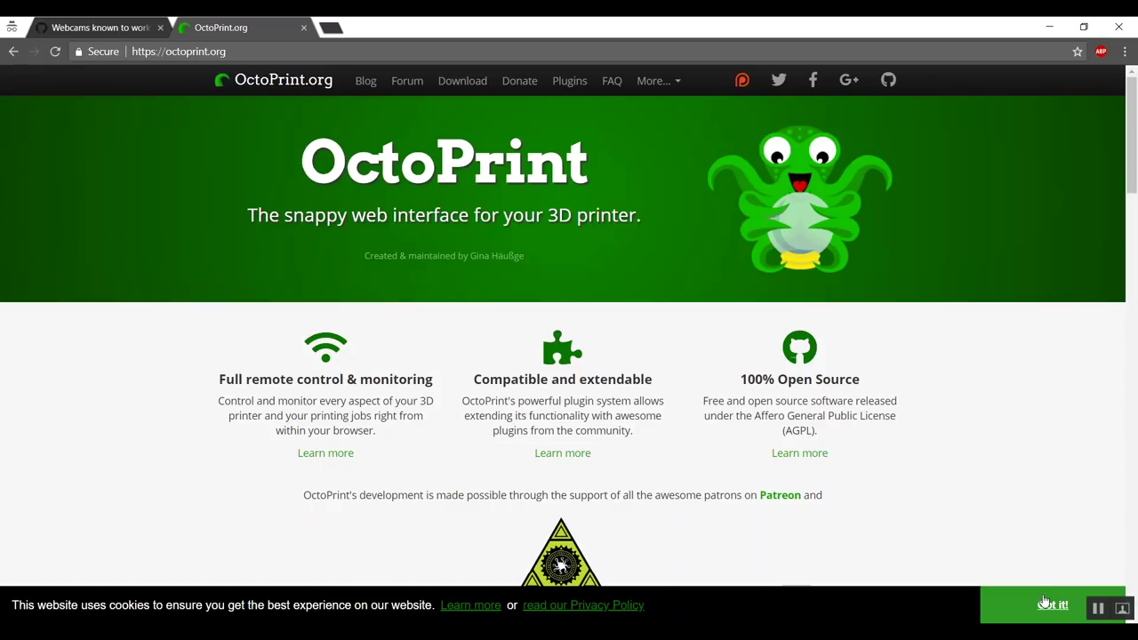
left_click(1049, 604)
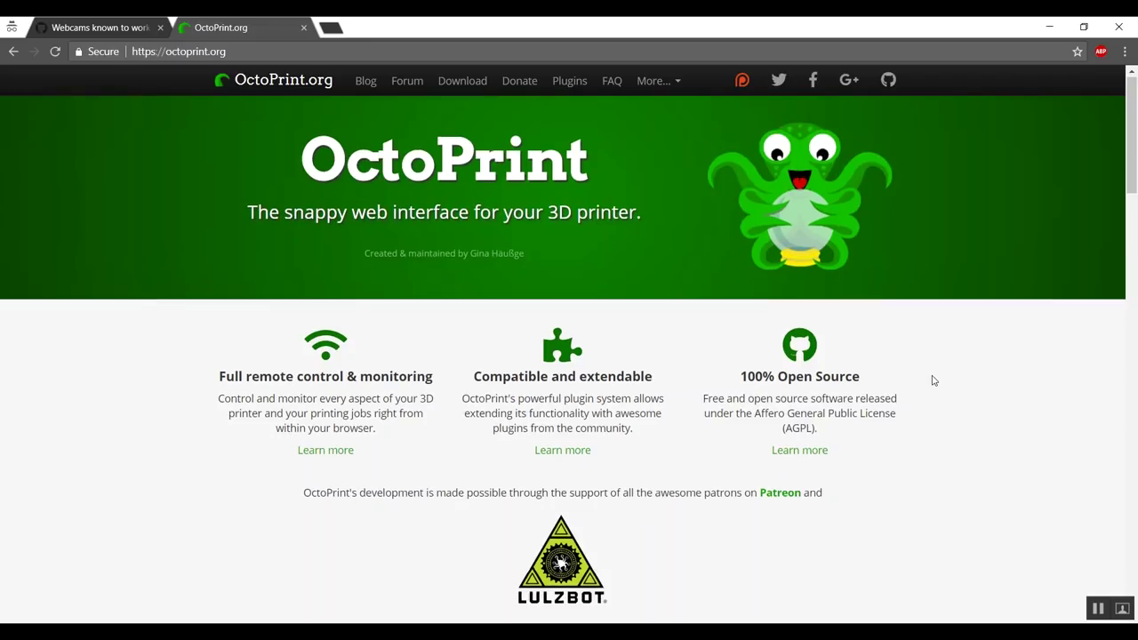
scroll(933, 380, "down", 4)
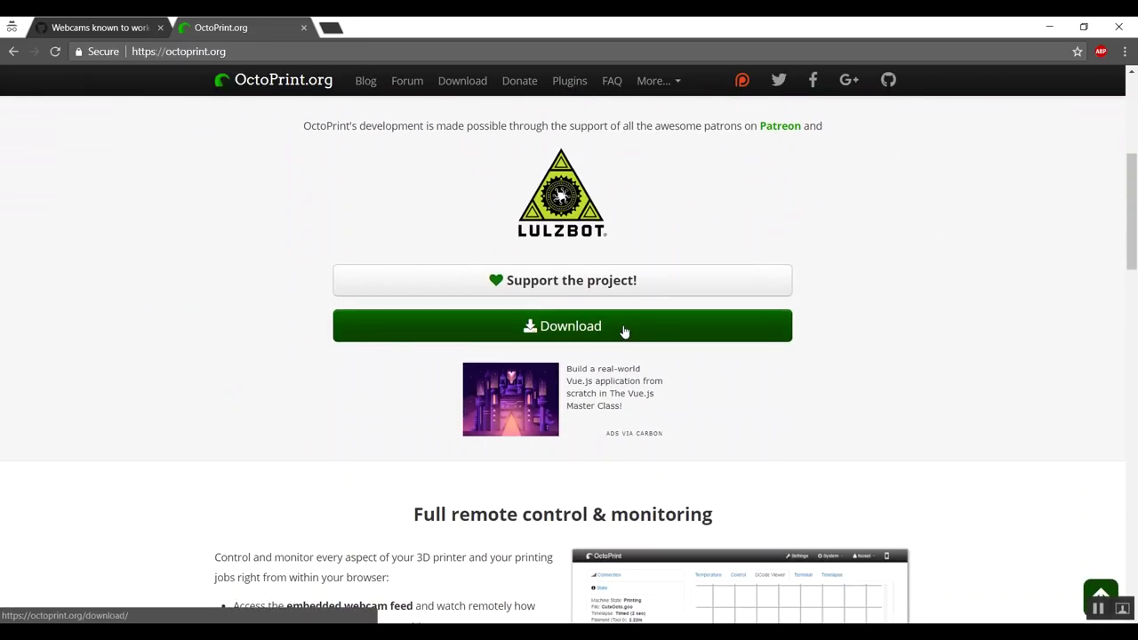
left_click(623, 327)
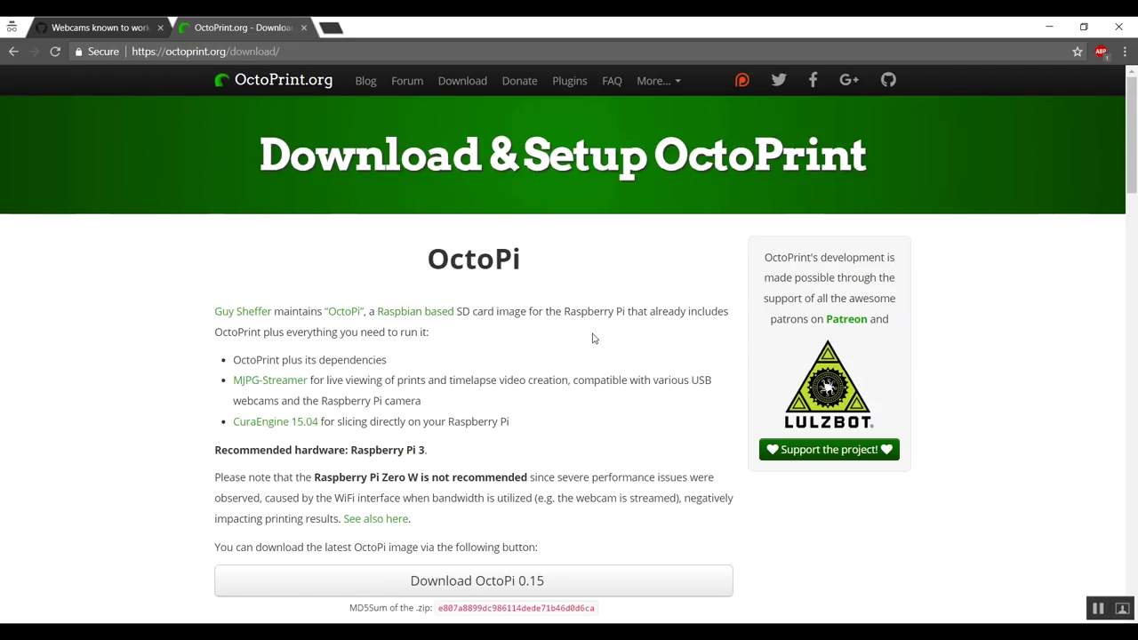
scroll(554, 377, "down", 2)
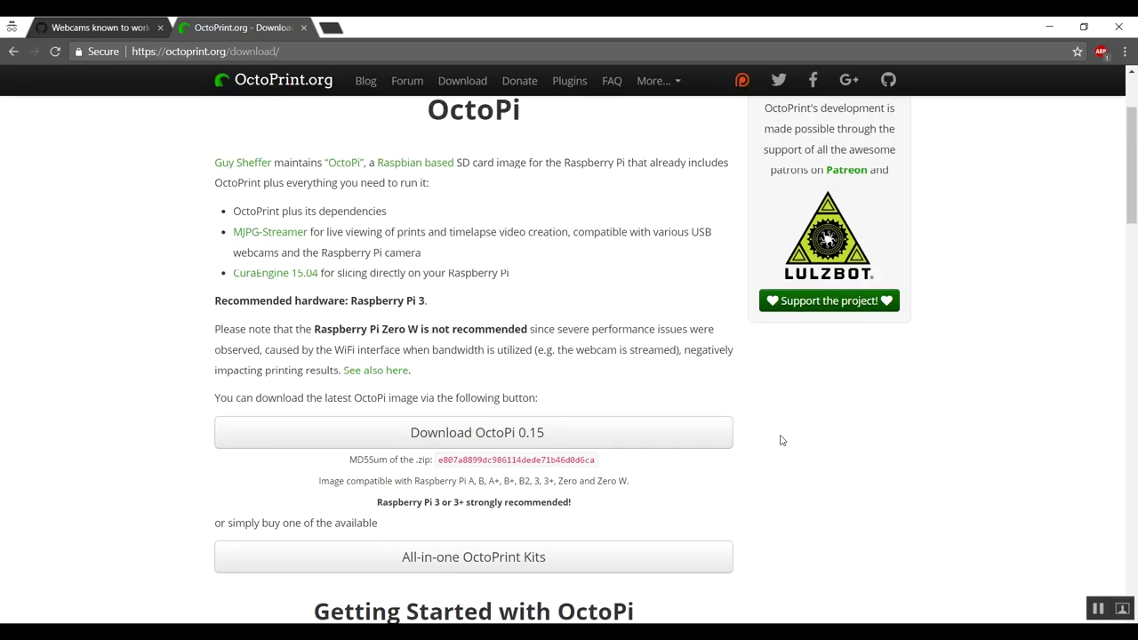
scroll(778, 436, "down", 4)
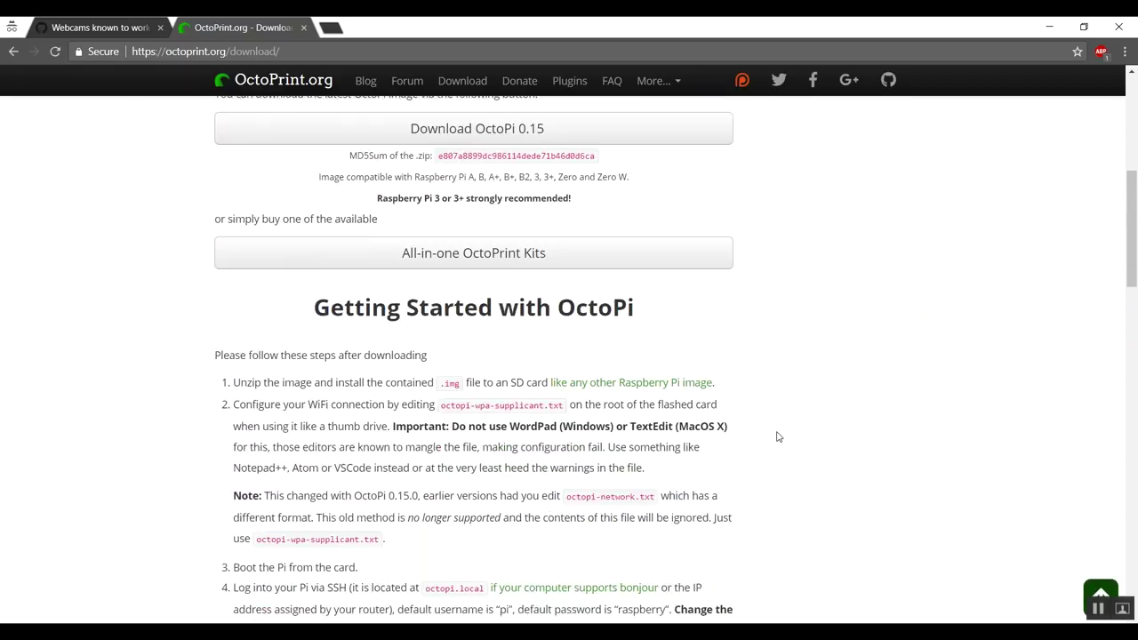
scroll(778, 436, "up", 4)
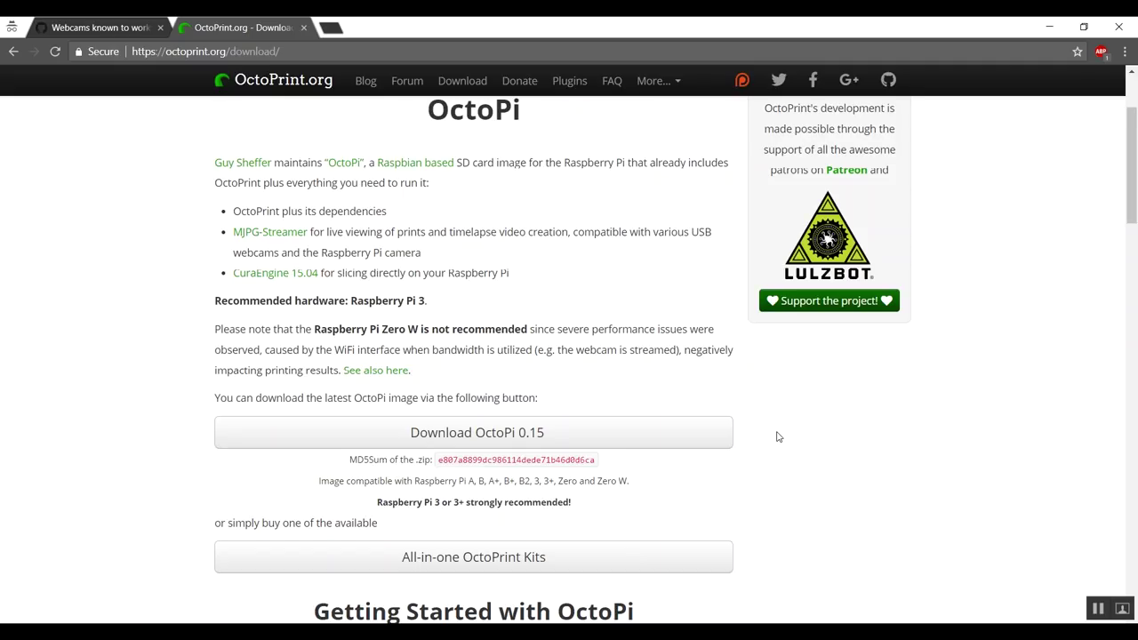
Save the OctoPi 0.15 download to the Desktop, adding a new WNIC_Octoprint folder for it
left_click(488, 437)
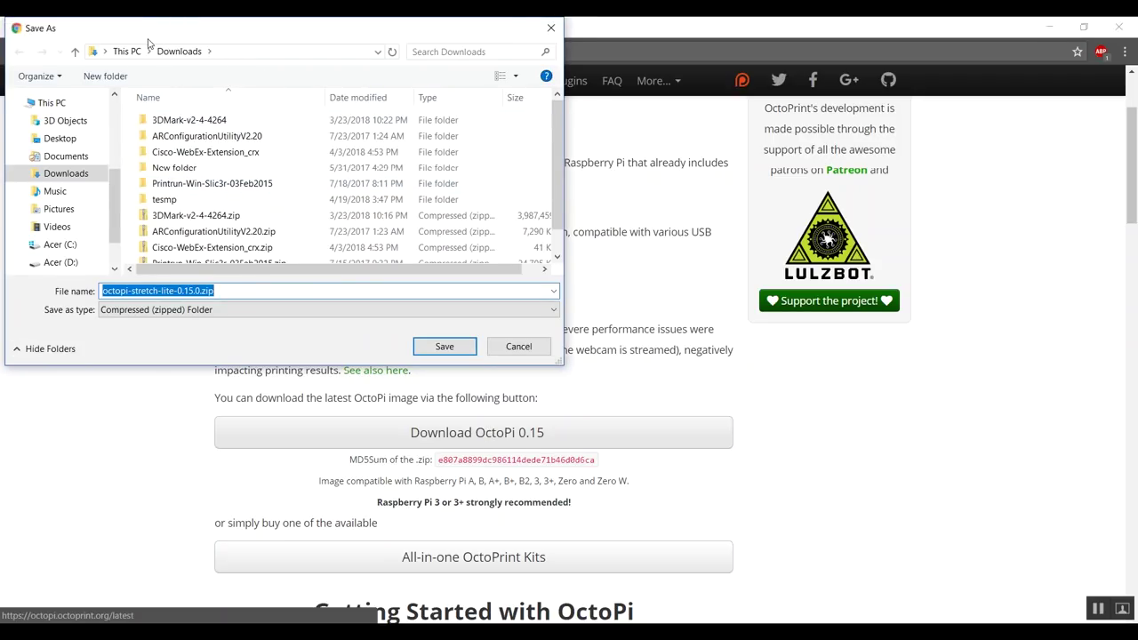
left_click(60, 138)
left_click(105, 75)
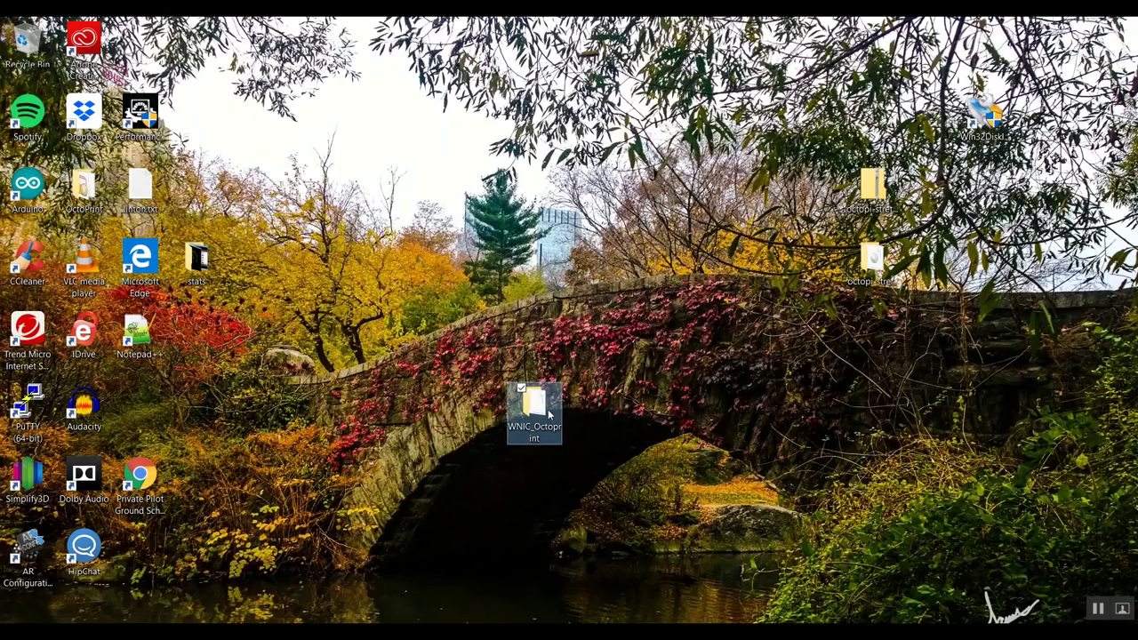
In WNIC_Octoprint, extract the OctoPi zip with 7-Zip into an octopi-stretch-lite-0.15.0 folder
double_click(536, 409)
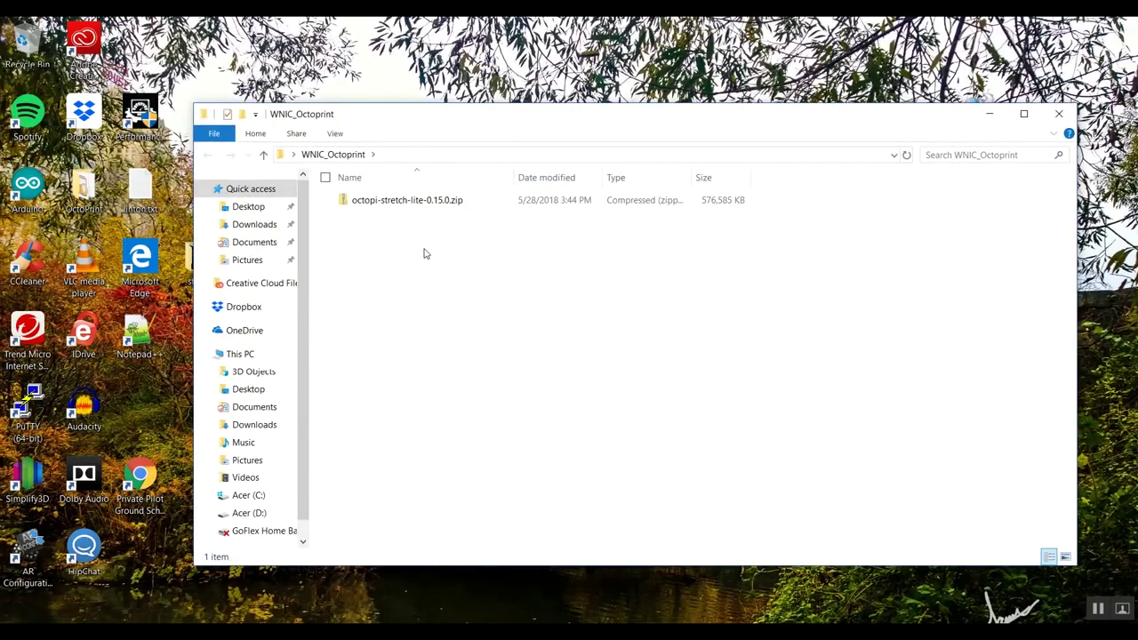
left_click(402, 201)
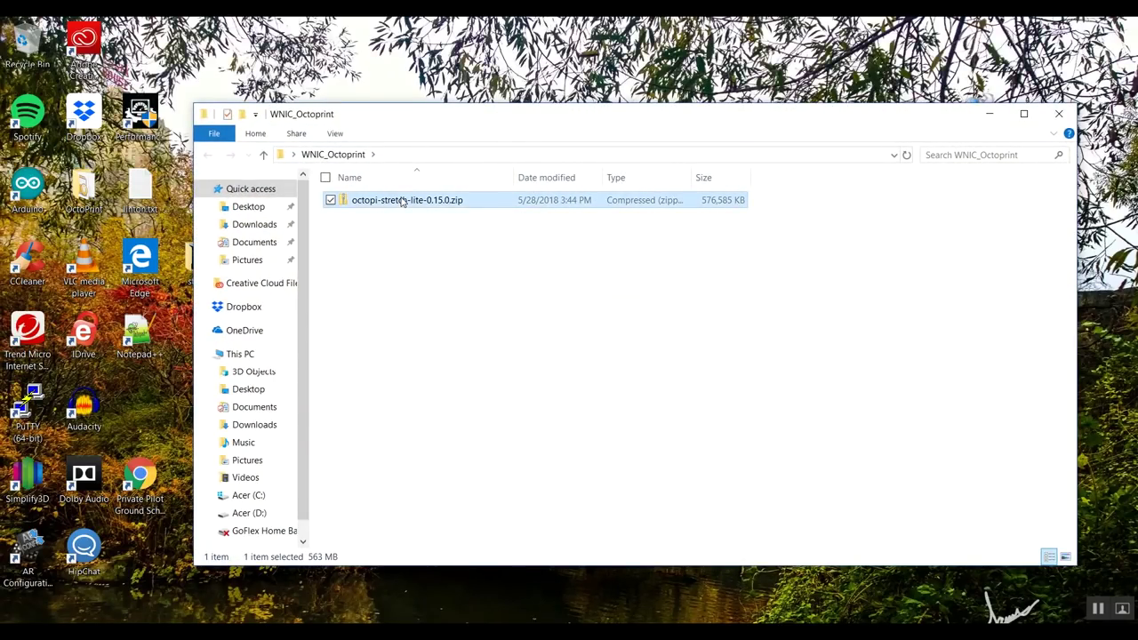
right_click(455, 200)
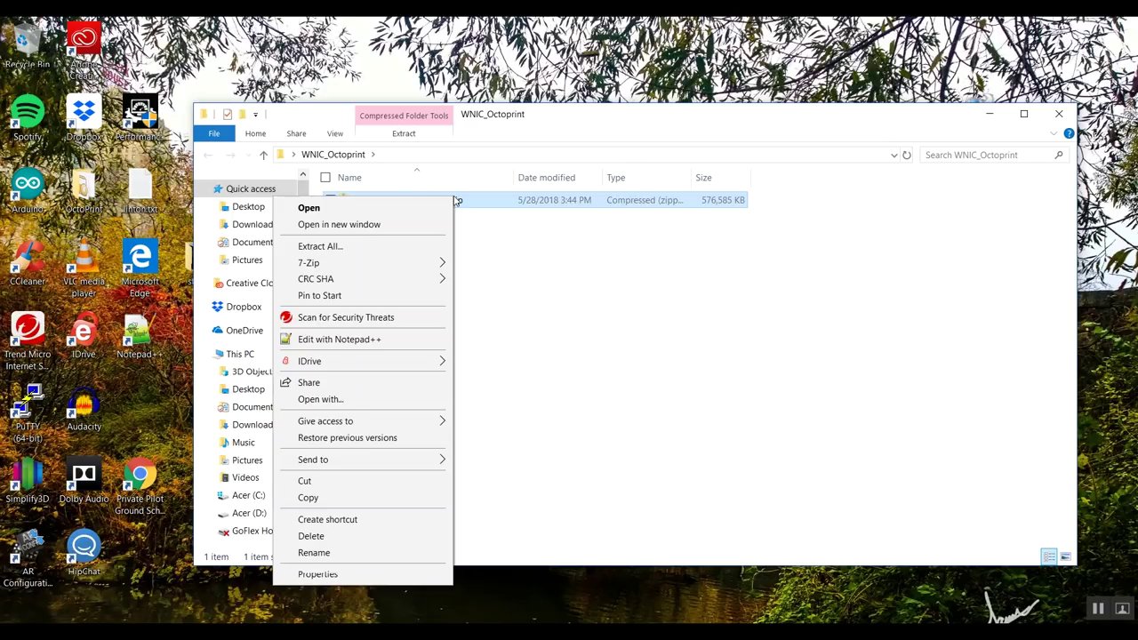
mouse_move(432, 272)
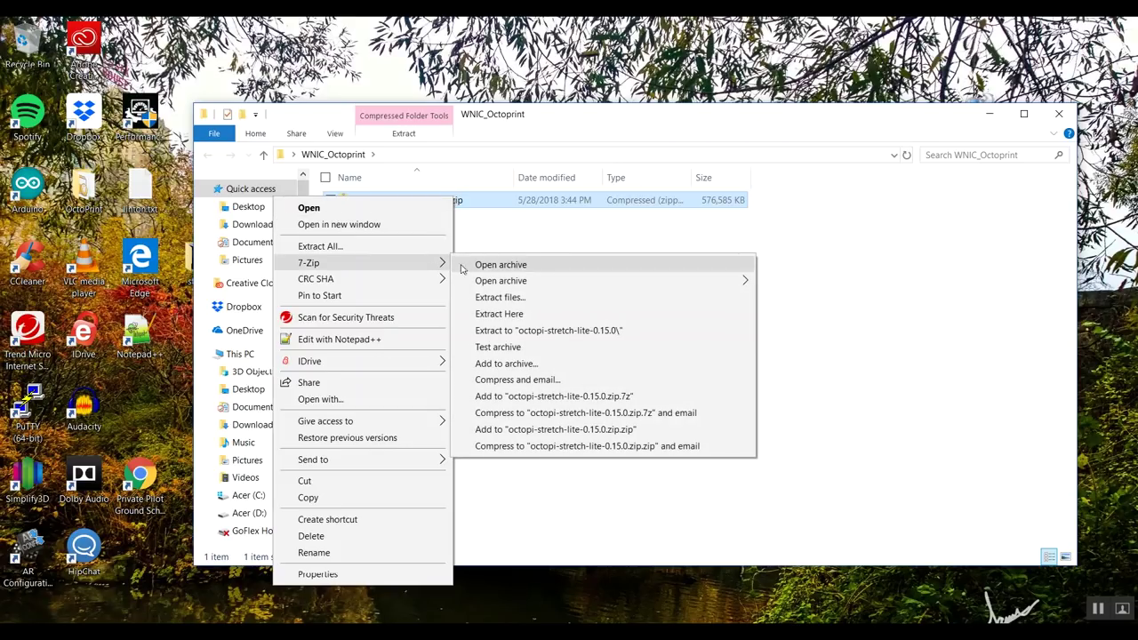
left_click(520, 330)
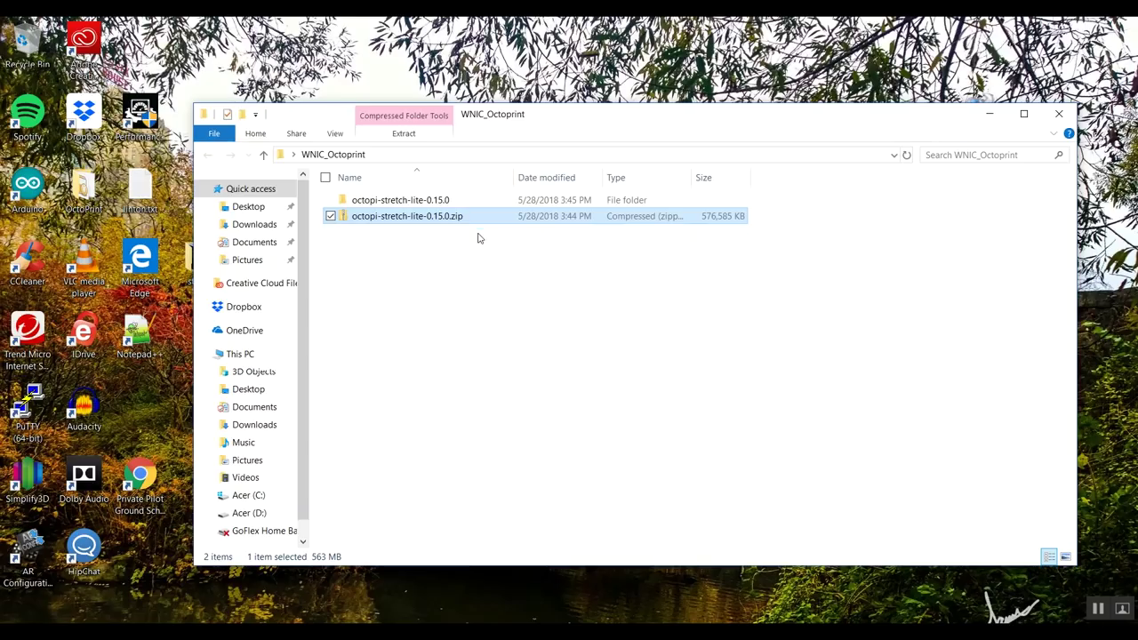
Open the extracted folder to show the full 2018-04-18-octopi-stretch-lite-0.15.0.img name, then select the Win32 Disk Imager shortcut
double_click(431, 203)
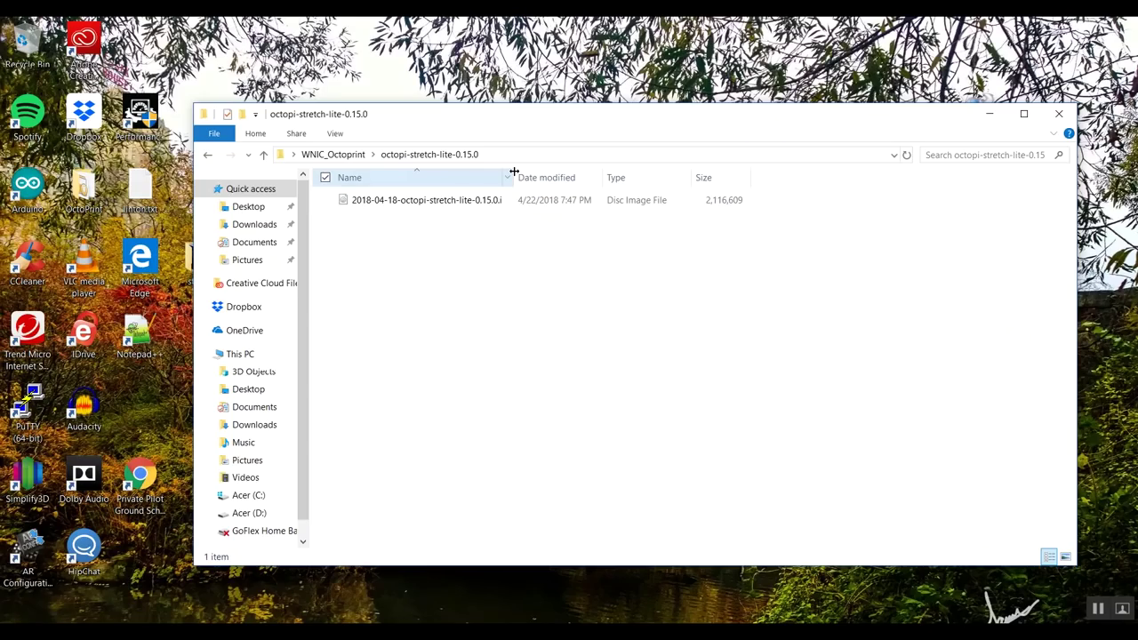
left_click_drag(514, 176, 602, 176)
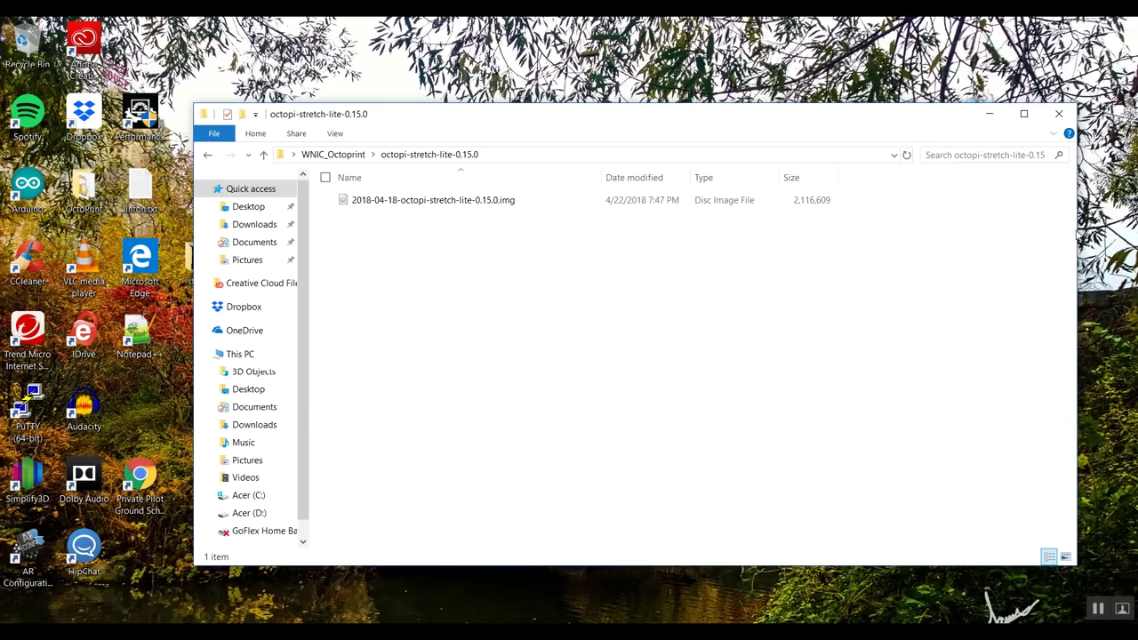
left_click_drag(933, 108, 761, 84)
left_click(987, 120)
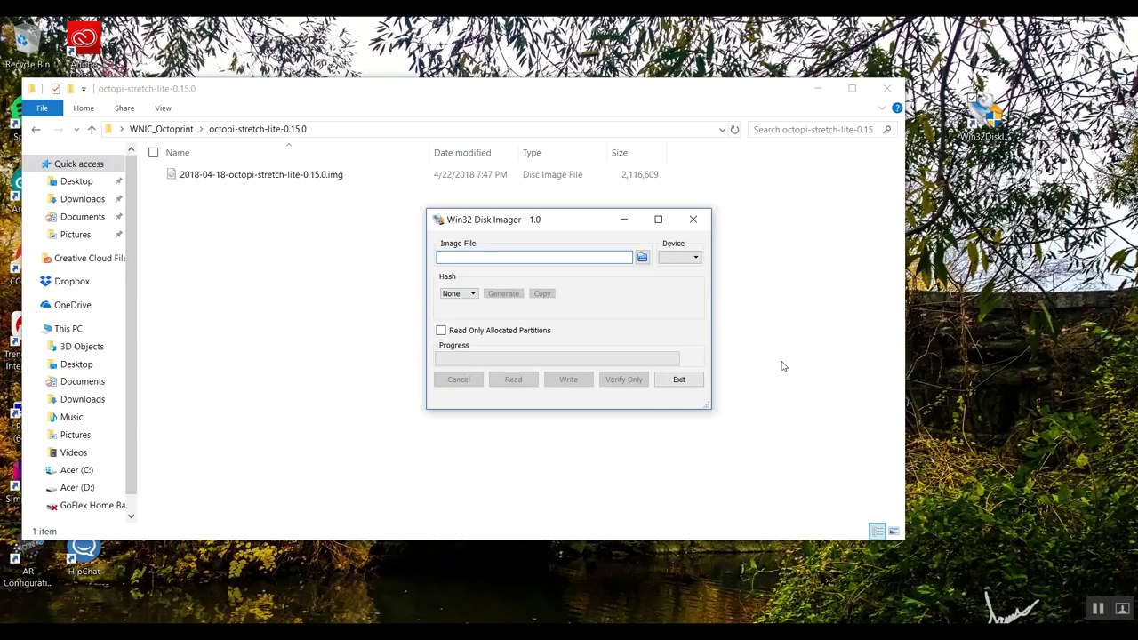
Load 2018-04-18-octopi-stretch-lite-0.15.0.img from Desktop\WNIC_Octoprint into Win32 Disk Imager
left_click(642, 257)
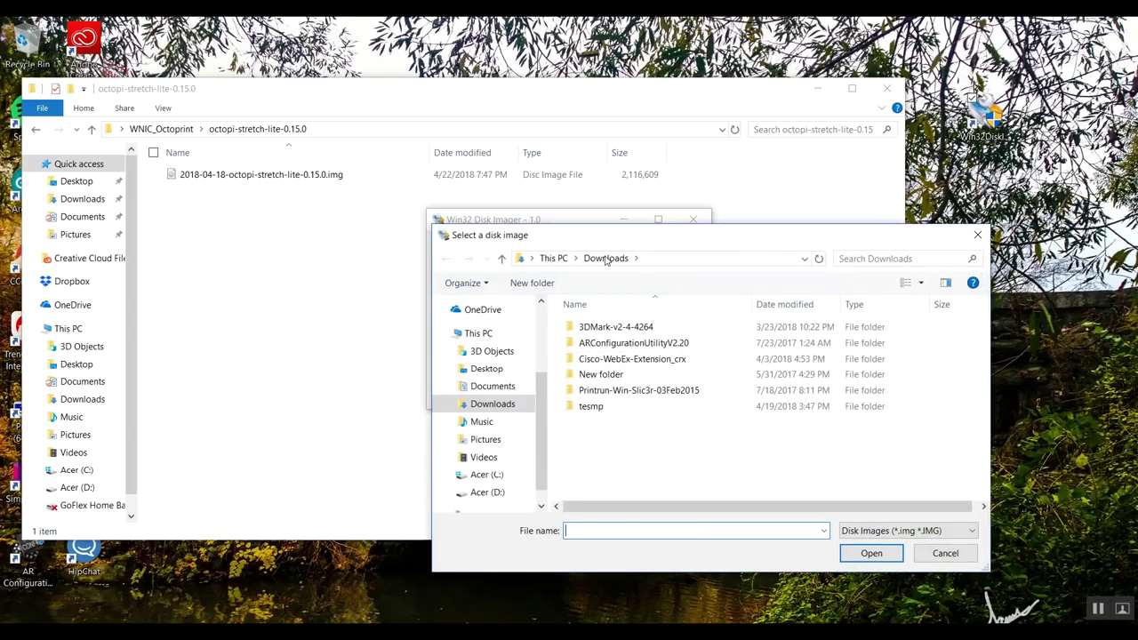
left_click(558, 258)
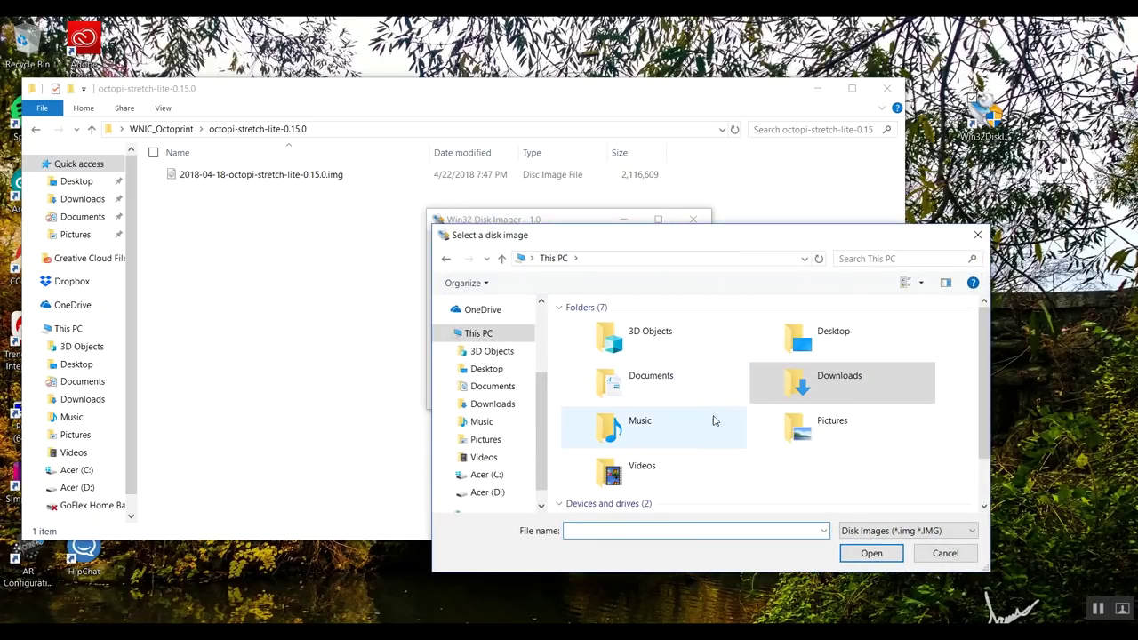
double_click(844, 341)
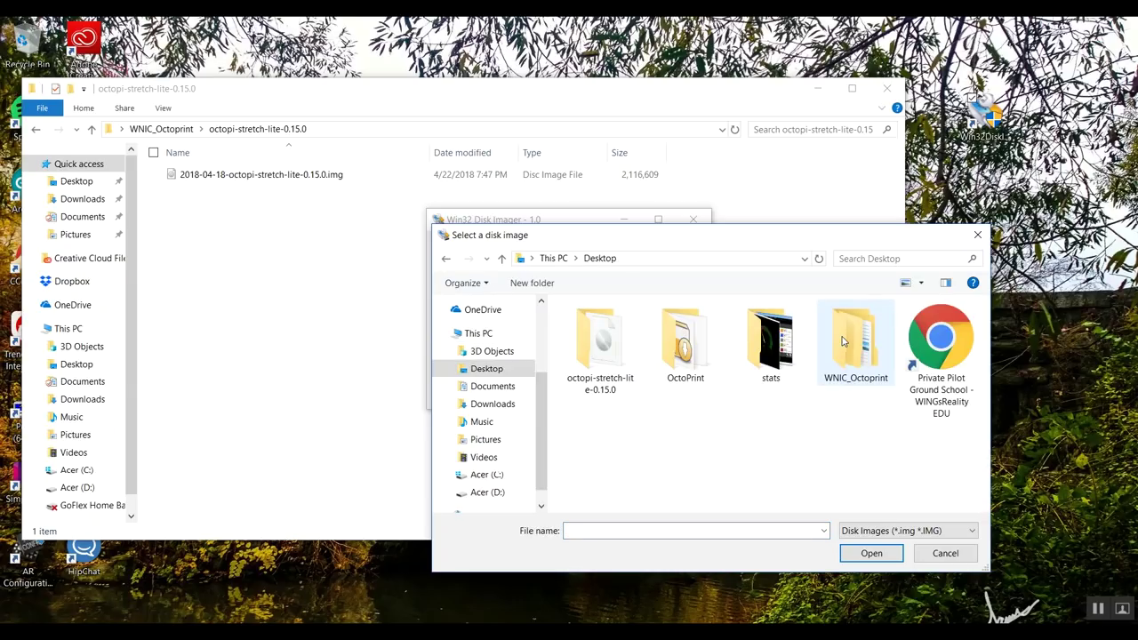
double_click(864, 363)
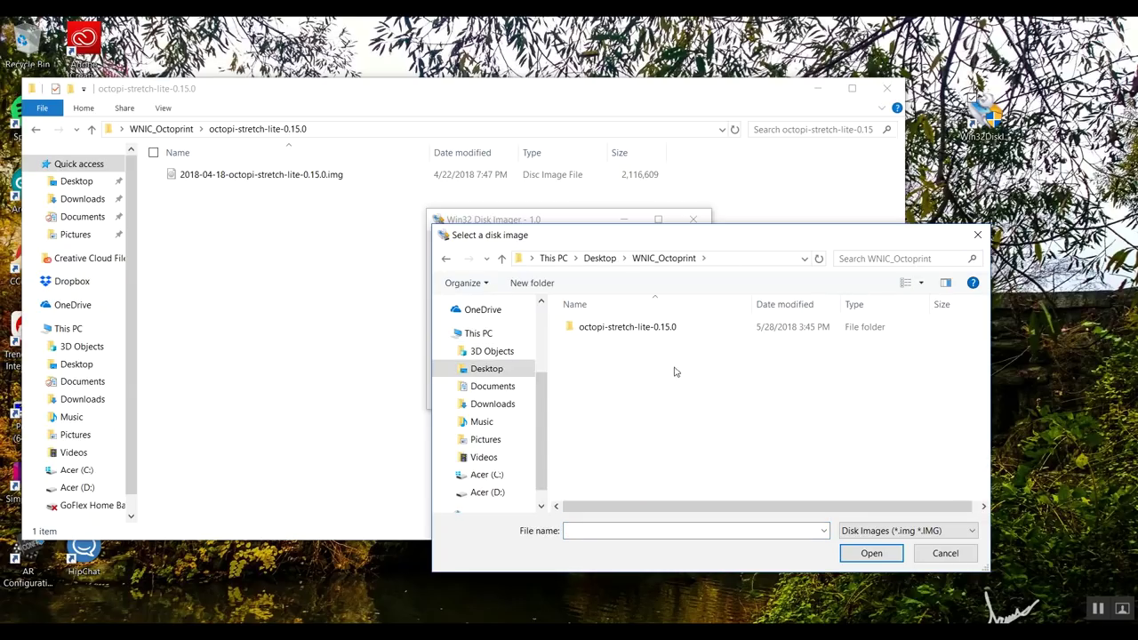
double_click(652, 327)
left_click(680, 330)
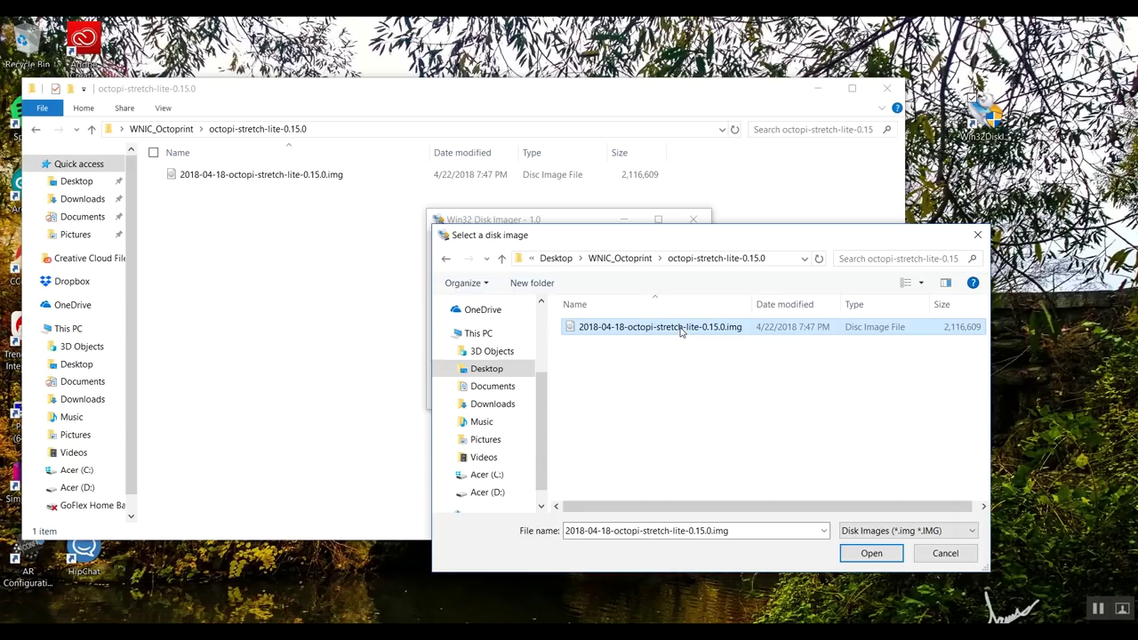
left_click(871, 553)
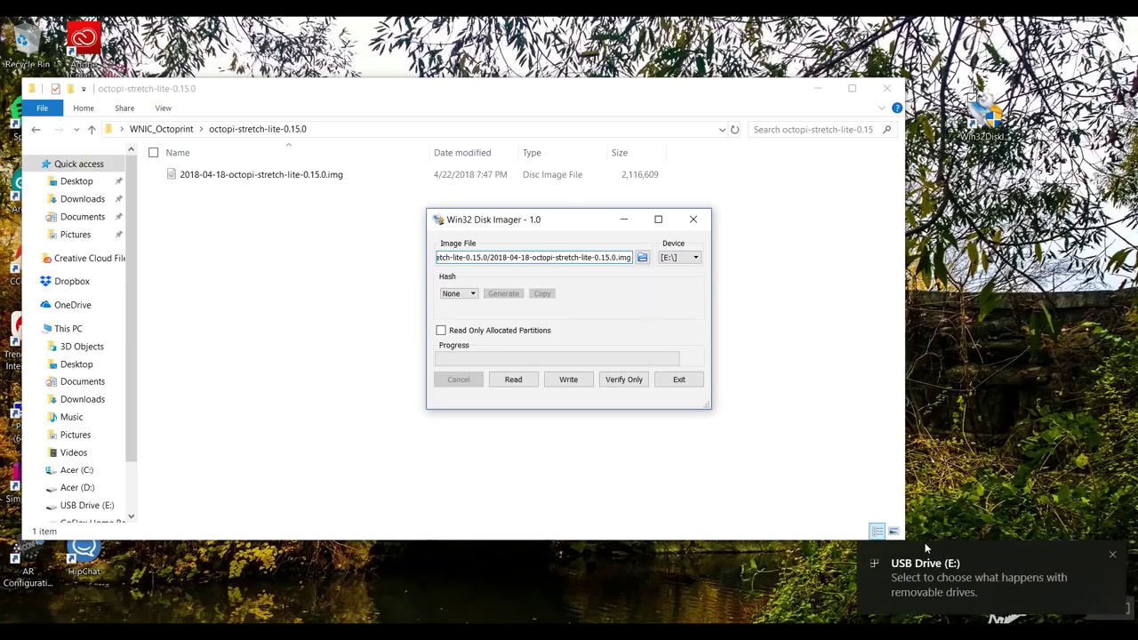
Dismiss the USB drive notification and keep [E:\] as the target device
left_click(1112, 555)
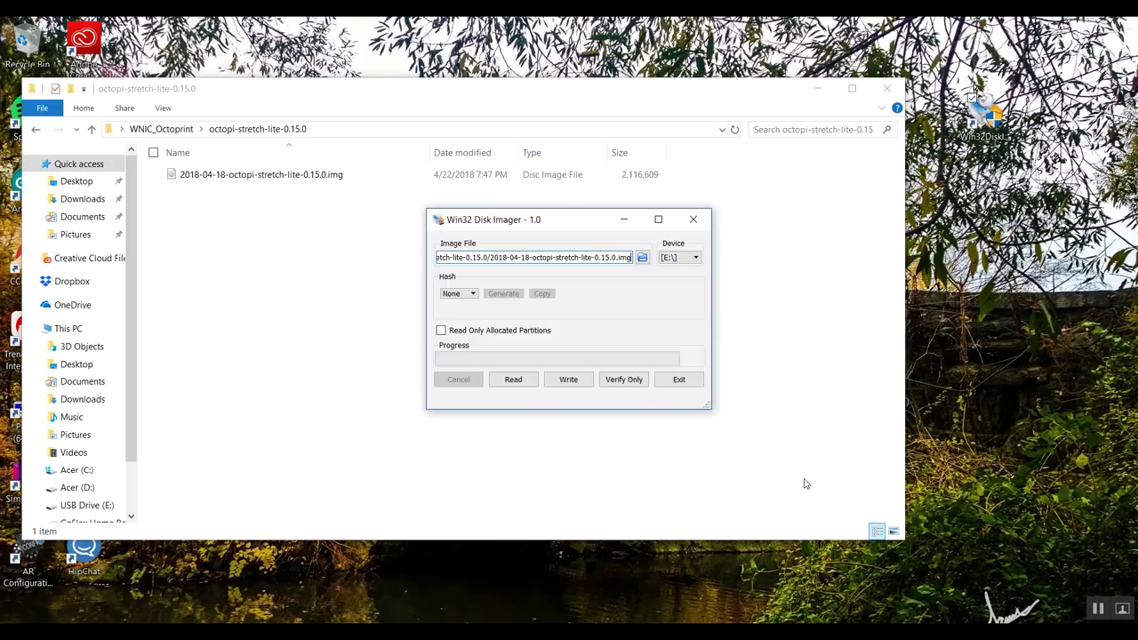
left_click(696, 257)
left_click(685, 269)
Press Write to begin writing the OctoPi image to E:\
left_click(568, 380)
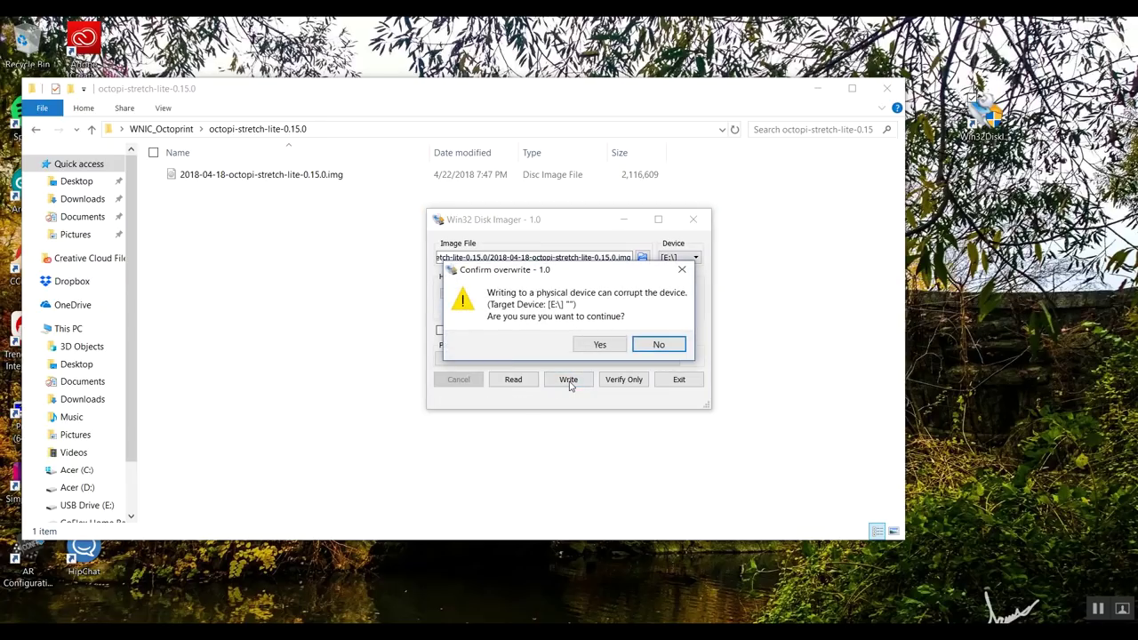
Confirm overwriting E:\ and acknowledge the Write Successful message
left_click(599, 345)
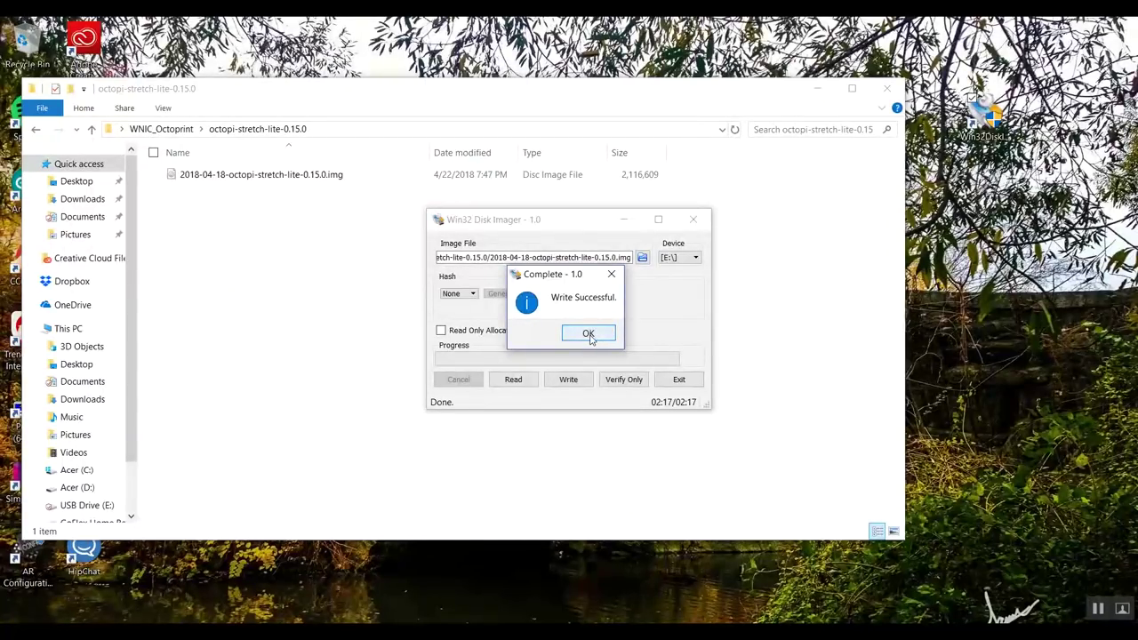
left_click(588, 335)
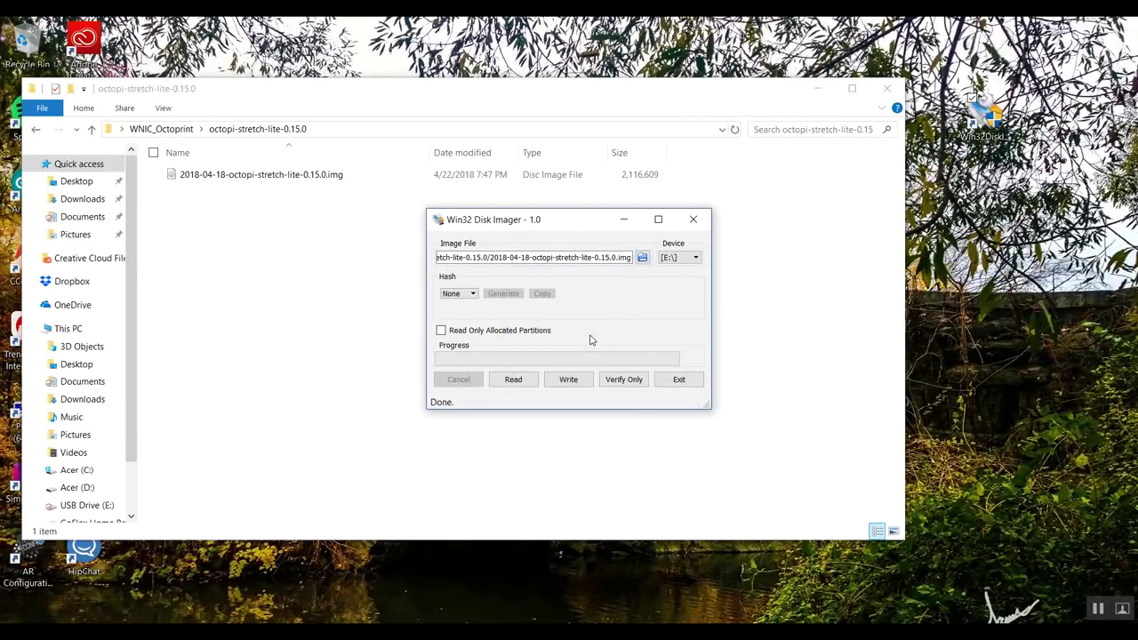
Exit Win32 Disk Imager and decline the prompt to format drive F:
left_click(678, 381)
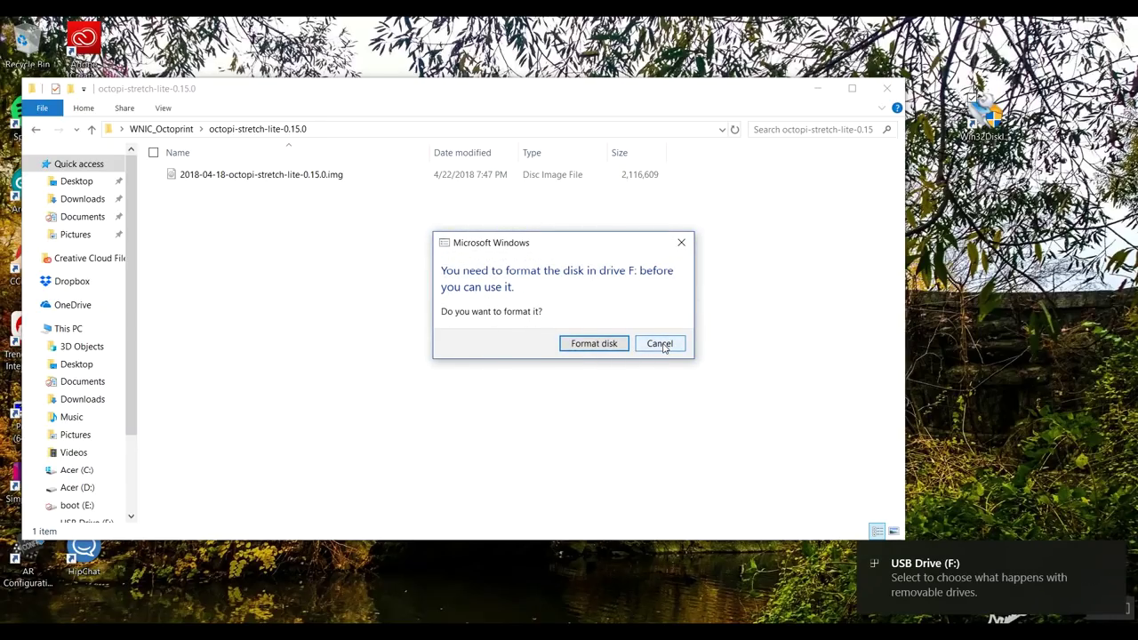
left_click(682, 243)
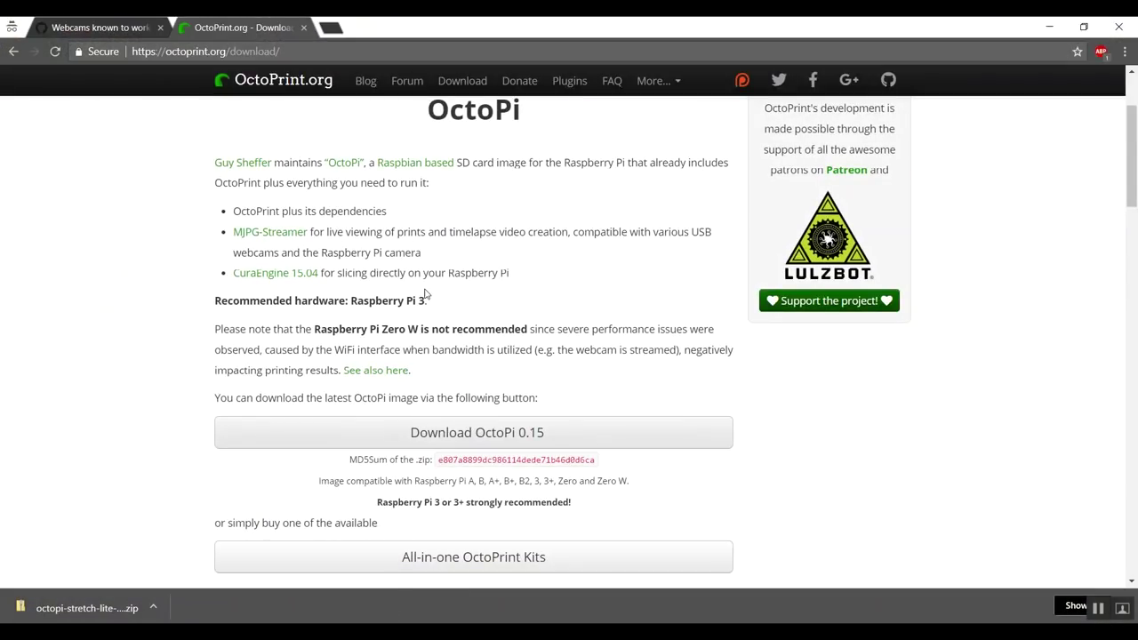
Scroll the download page down to the Getting Started with OctoPi steps
scroll(836, 378, "down", 6)
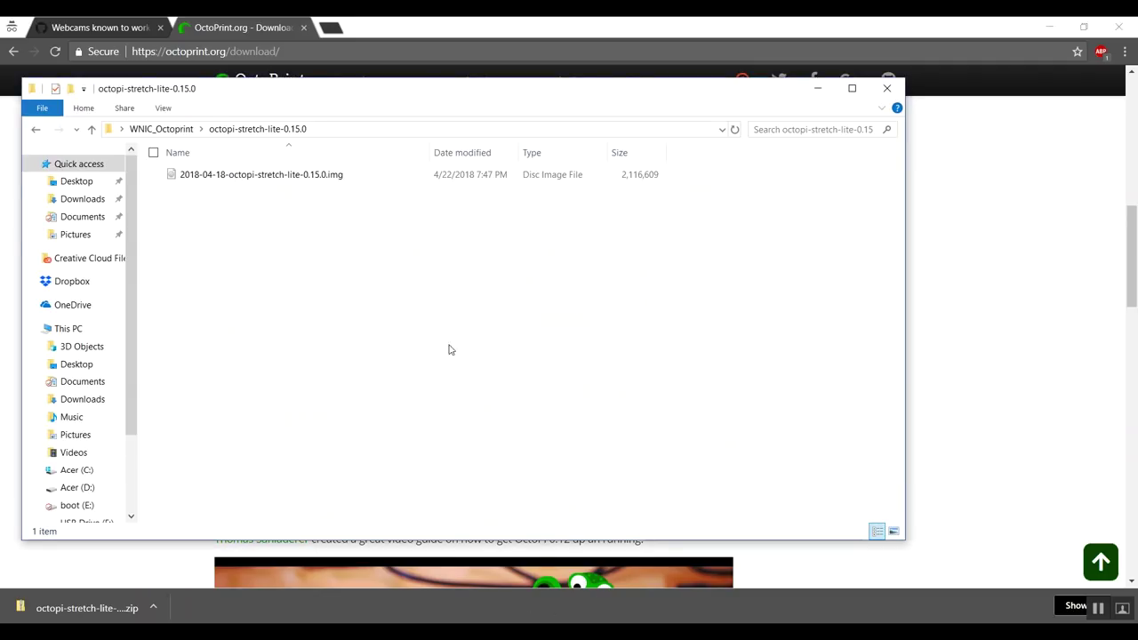
Open octopi-wpa-supplicant.txt on the boot (E:) drive with Edit with Notepad++
left_click(86, 507)
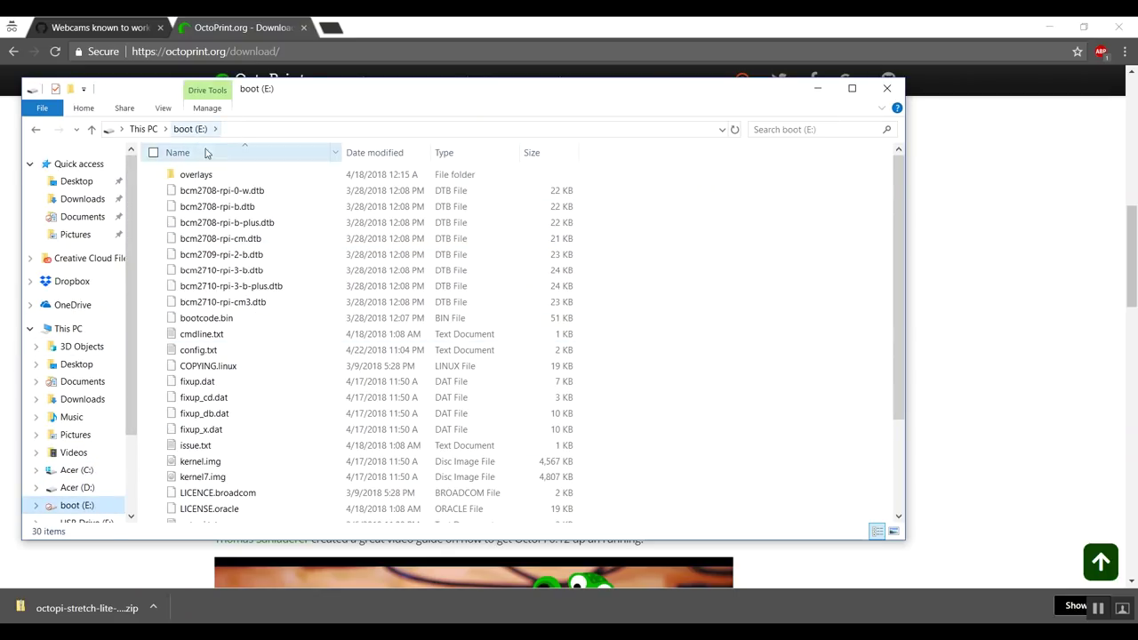
scroll(280, 276, "down", 3)
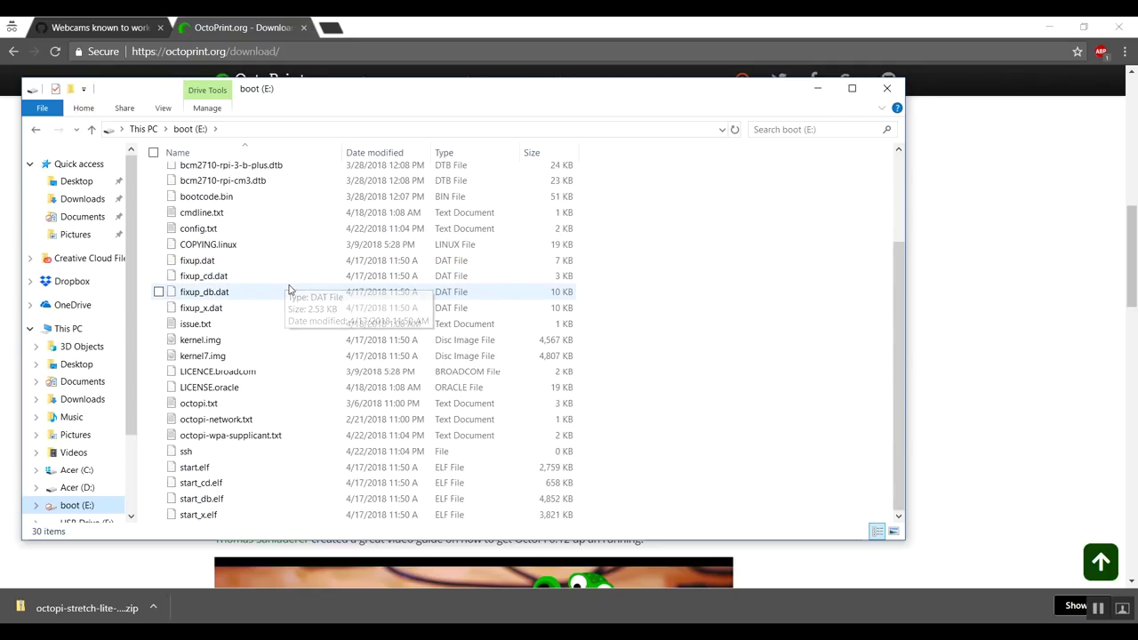
left_click(235, 436)
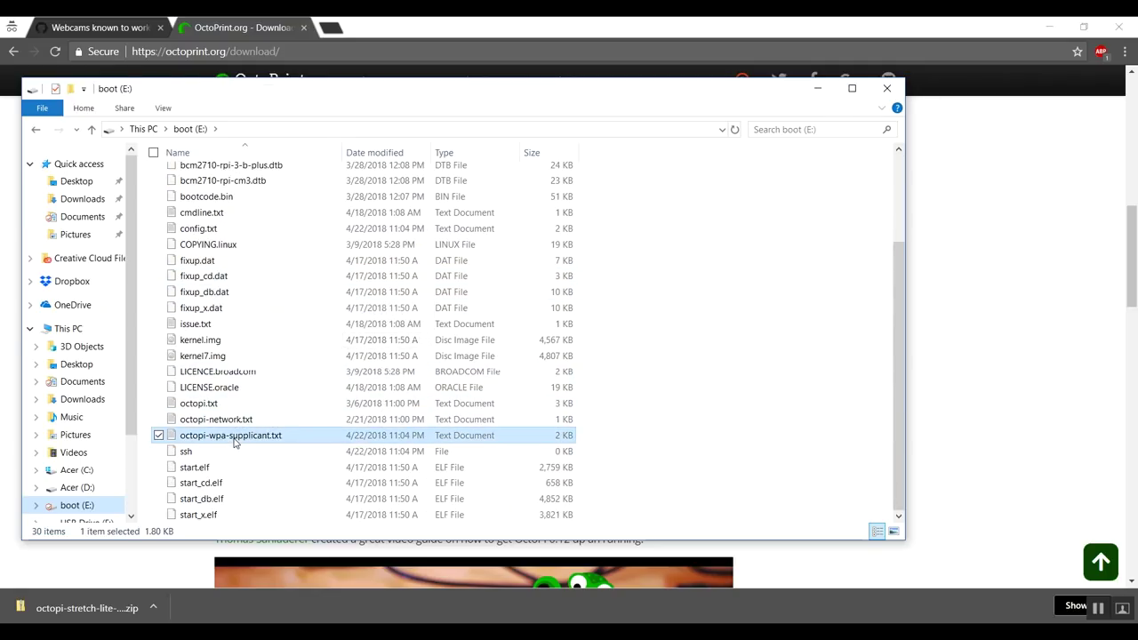
right_click(236, 442)
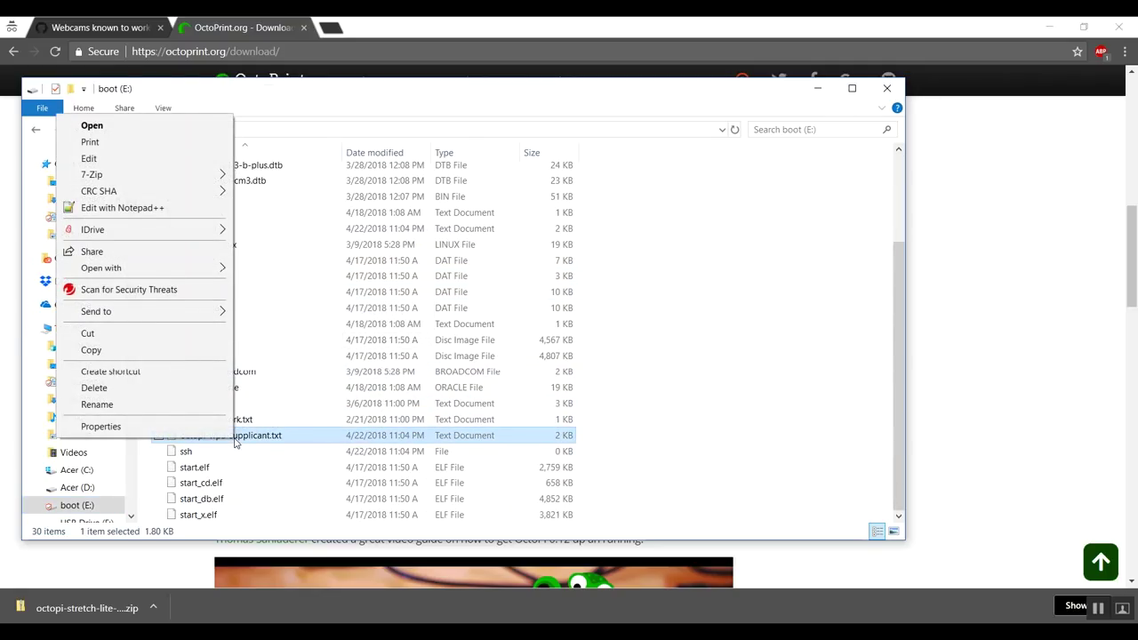
left_click(173, 210)
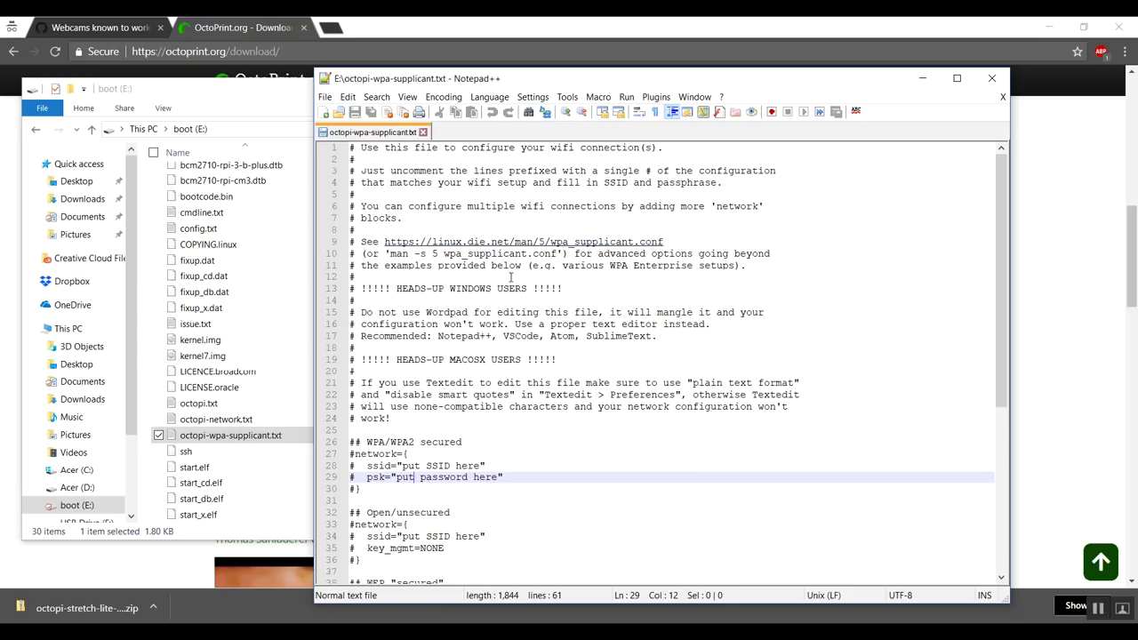
Remove the leading # from lines 27–30: network={, ssid, psk and the closing brace
scroll(511, 277, "down", 2)
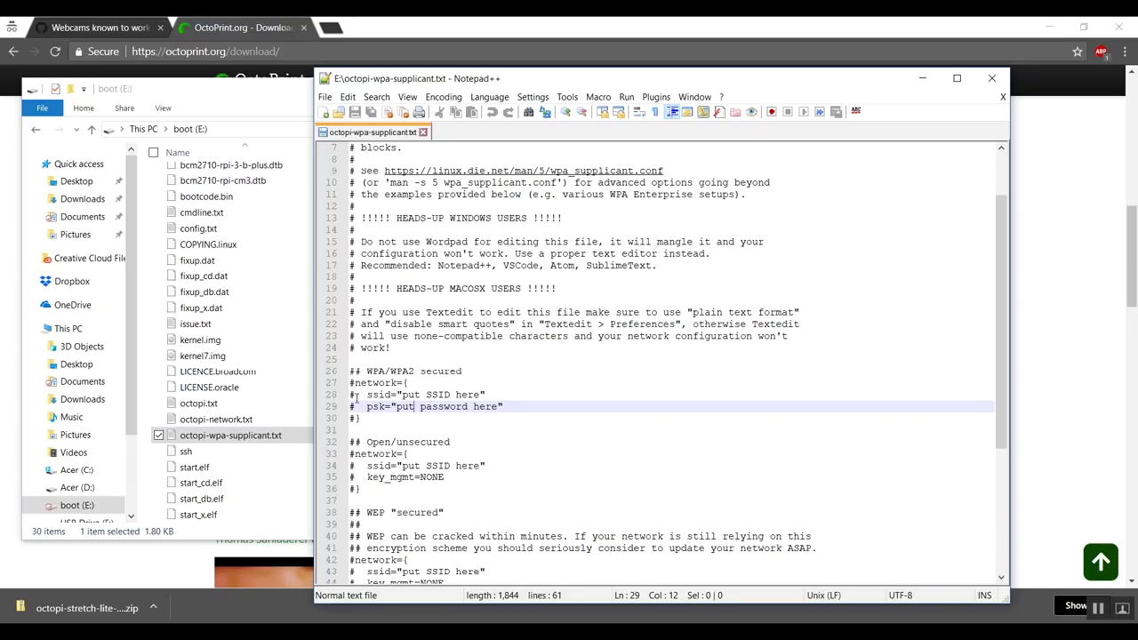
left_click(350, 383)
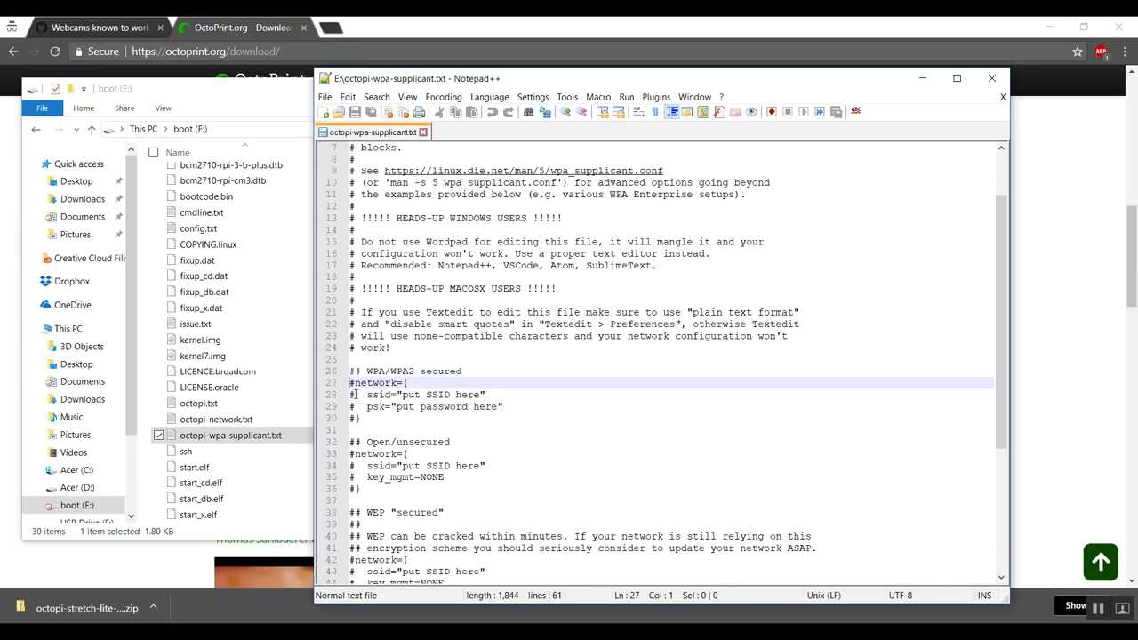
key("Delete")
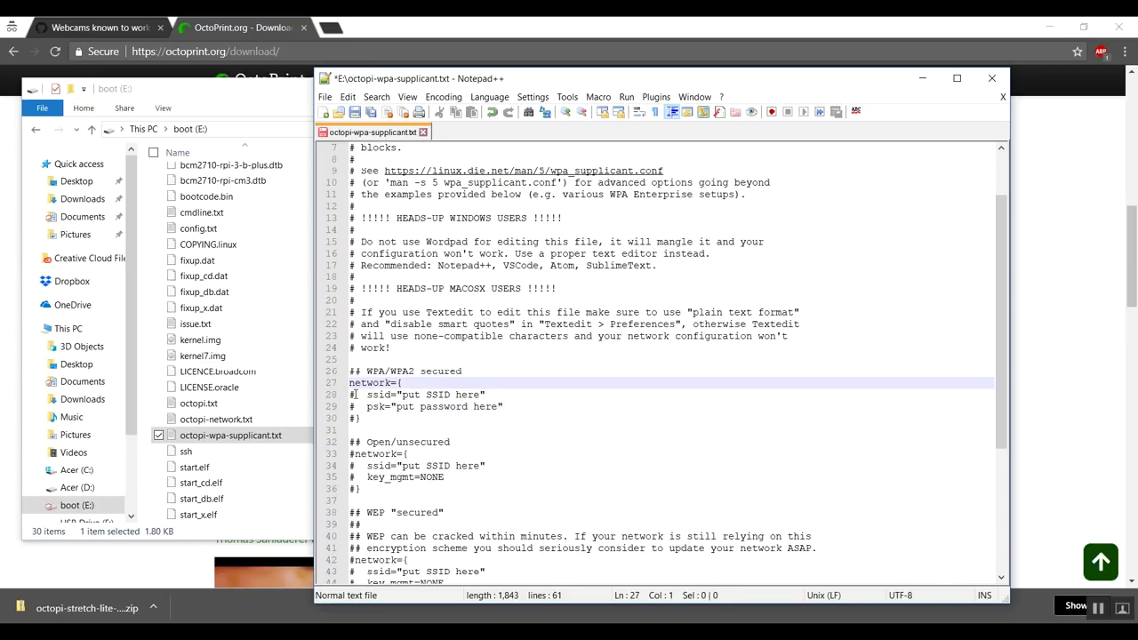
key("Down")
key("Delete")
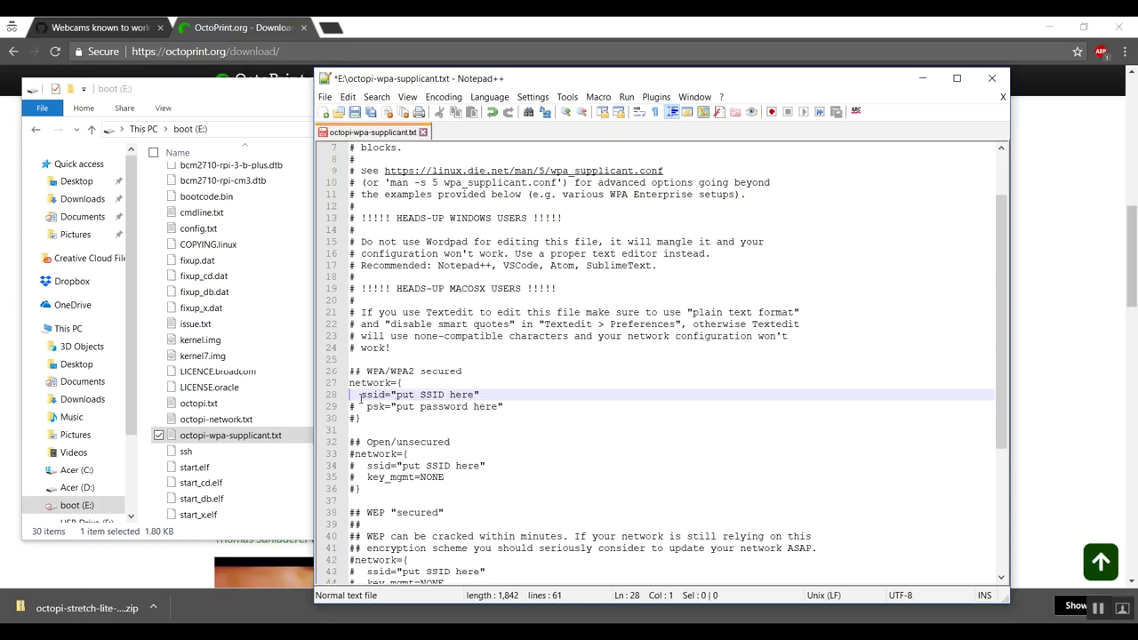
key("Down")
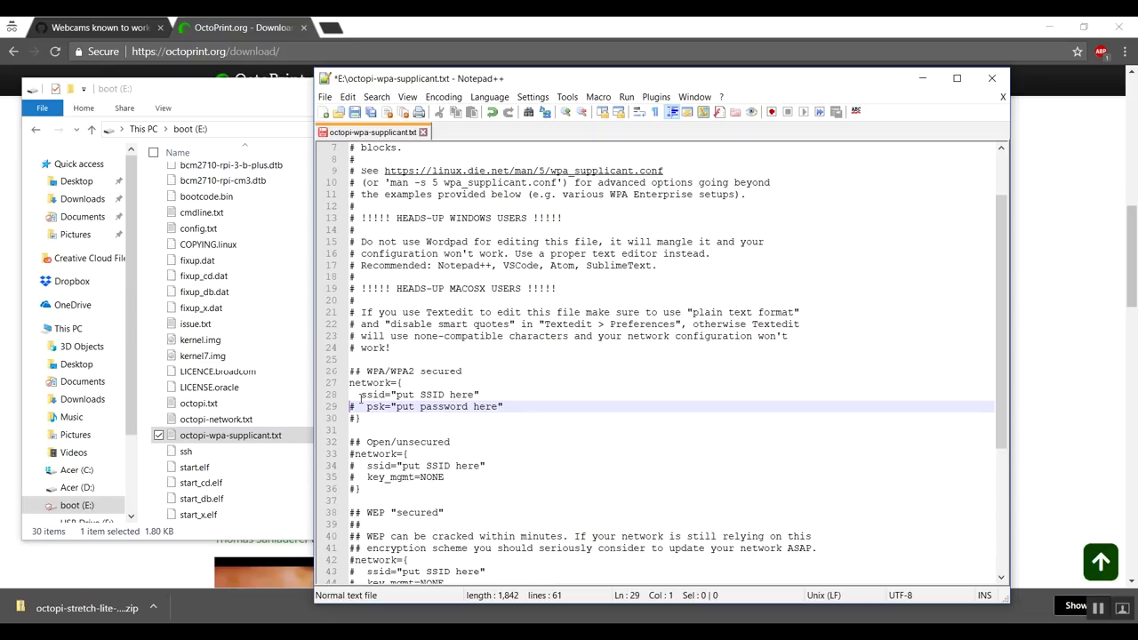
key("Delete")
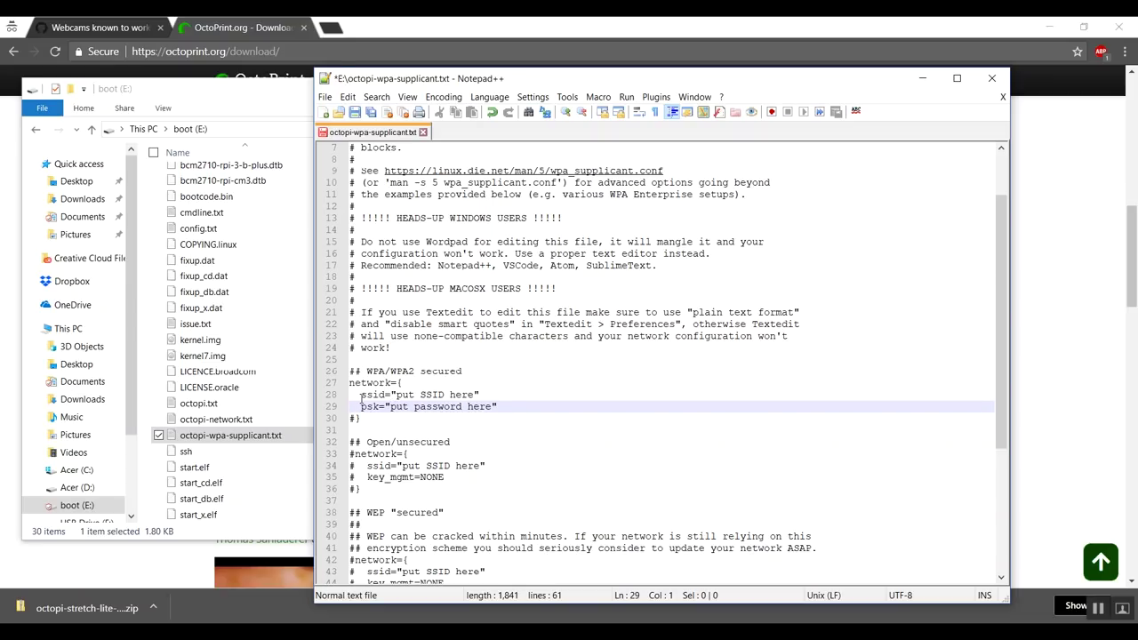
left_click(354, 417)
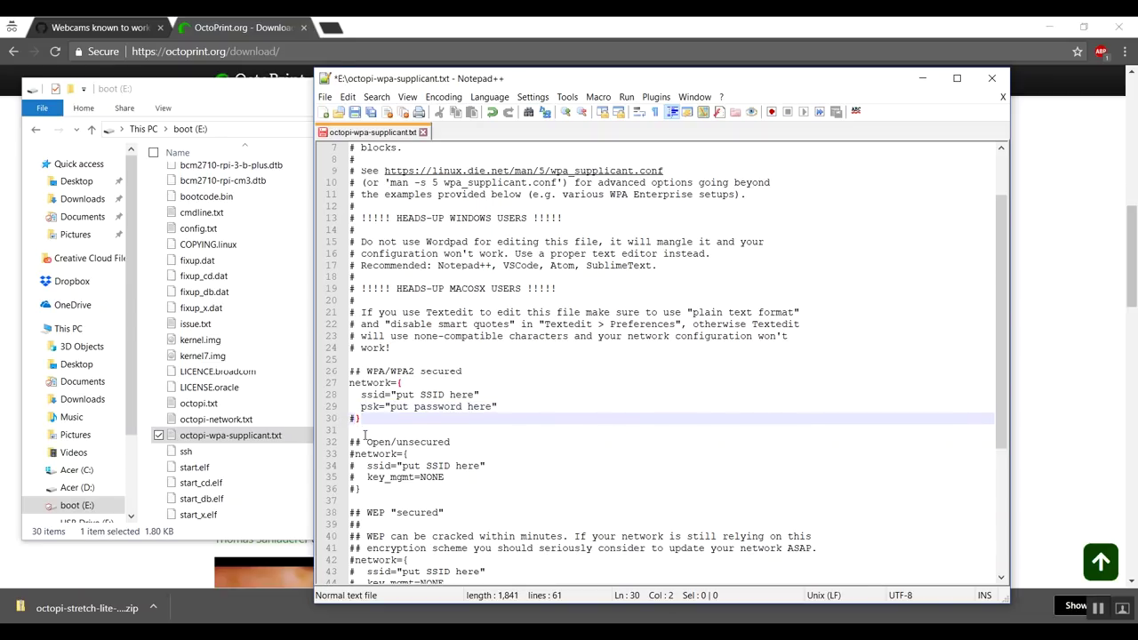
key("BackSpace")
Replace the ssid placeholder with the network name Olympus and select the psk placeholder
left_click(413, 384)
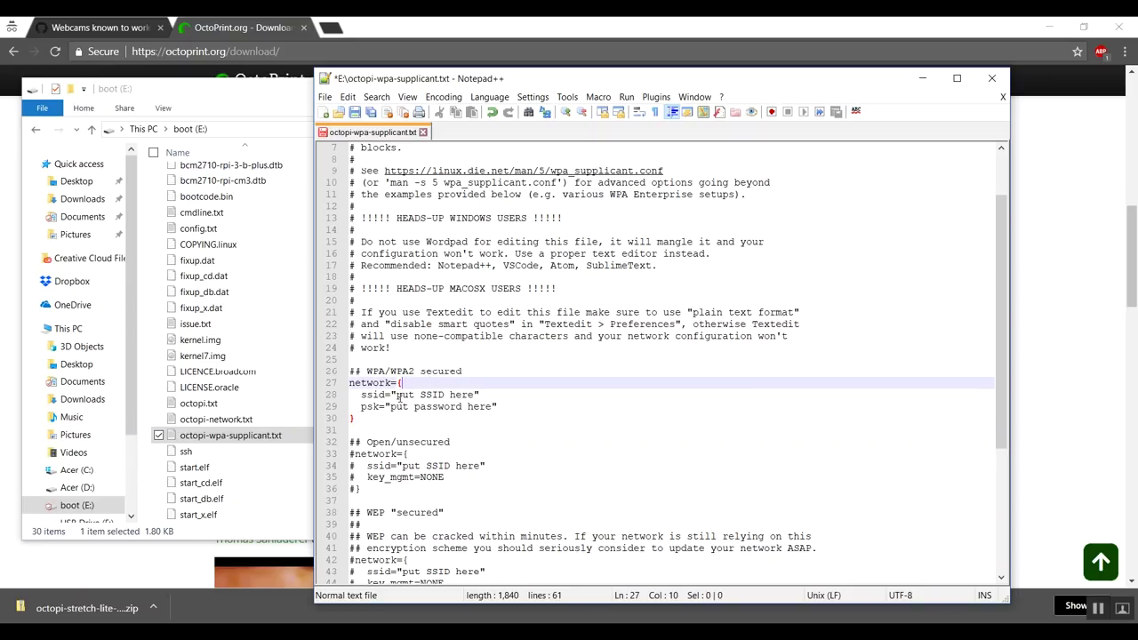
left_click_drag(395, 397, 474, 396)
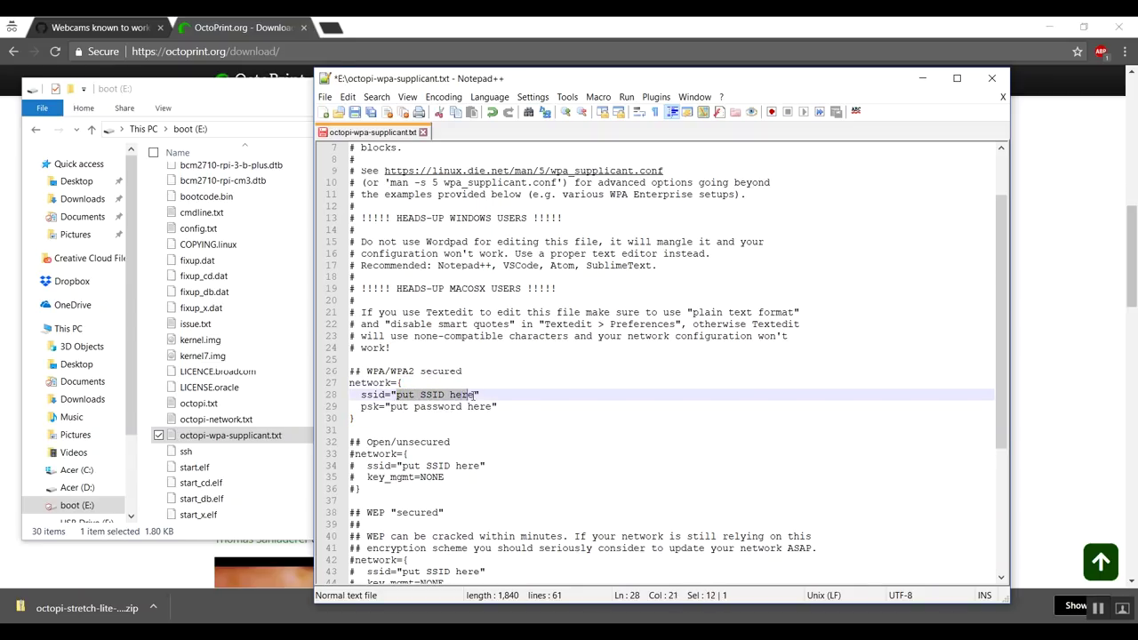
type("Olympus")
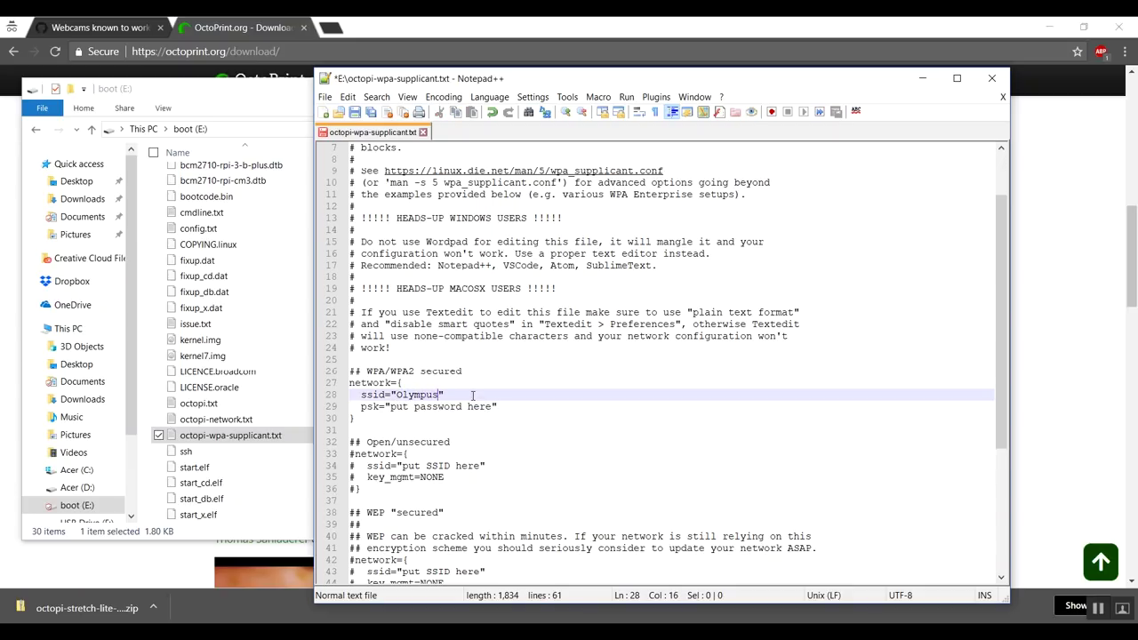
left_click(393, 406)
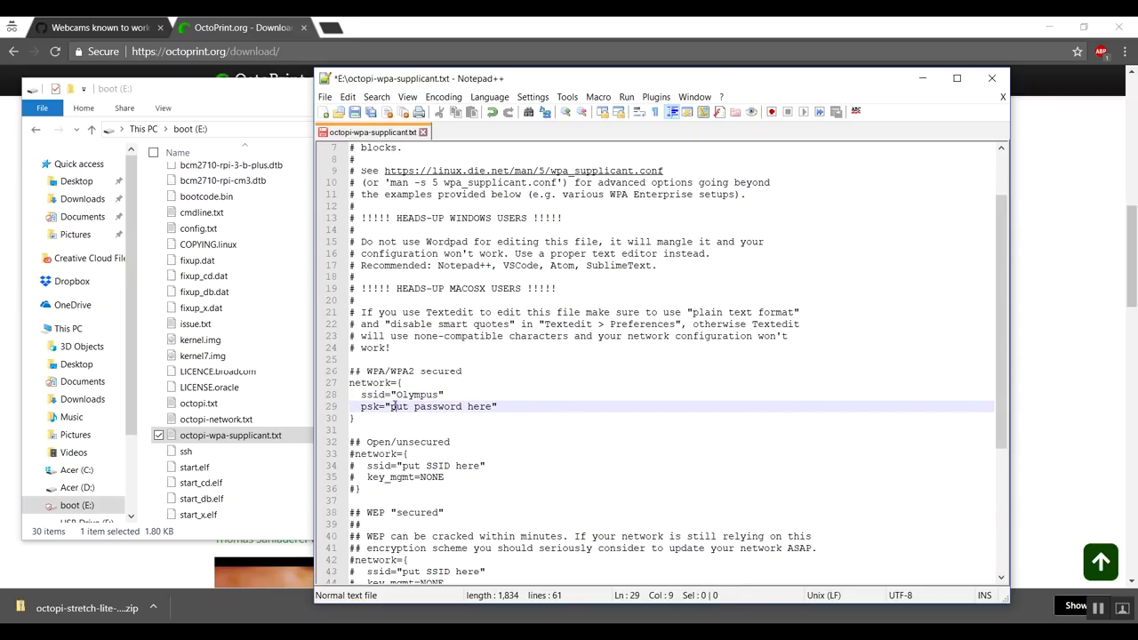
left_click_drag(393, 406, 495, 407)
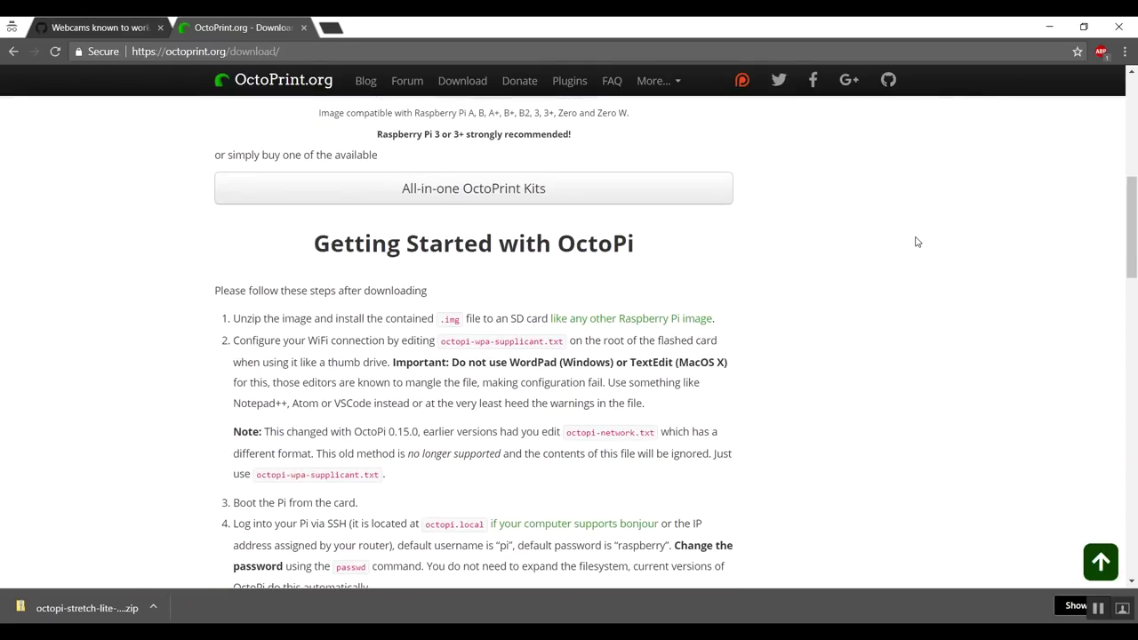
Eject the USB drive via the tray's Eject Mass Storage Device, then minimize Chrome
scroll(917, 242, "down", 2)
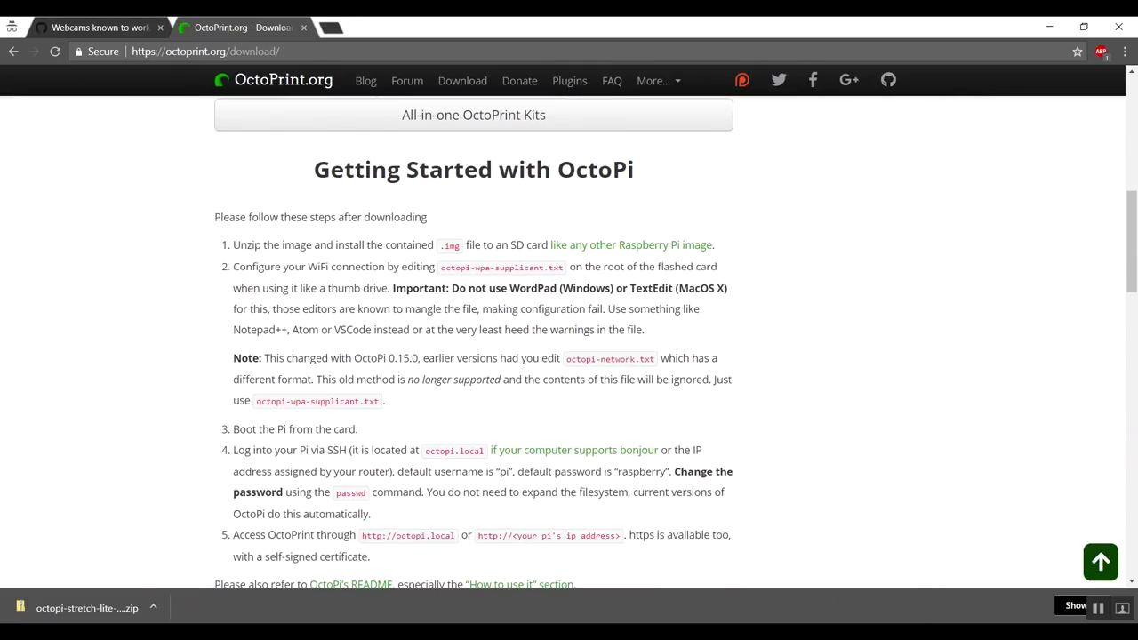
left_click(873, 633)
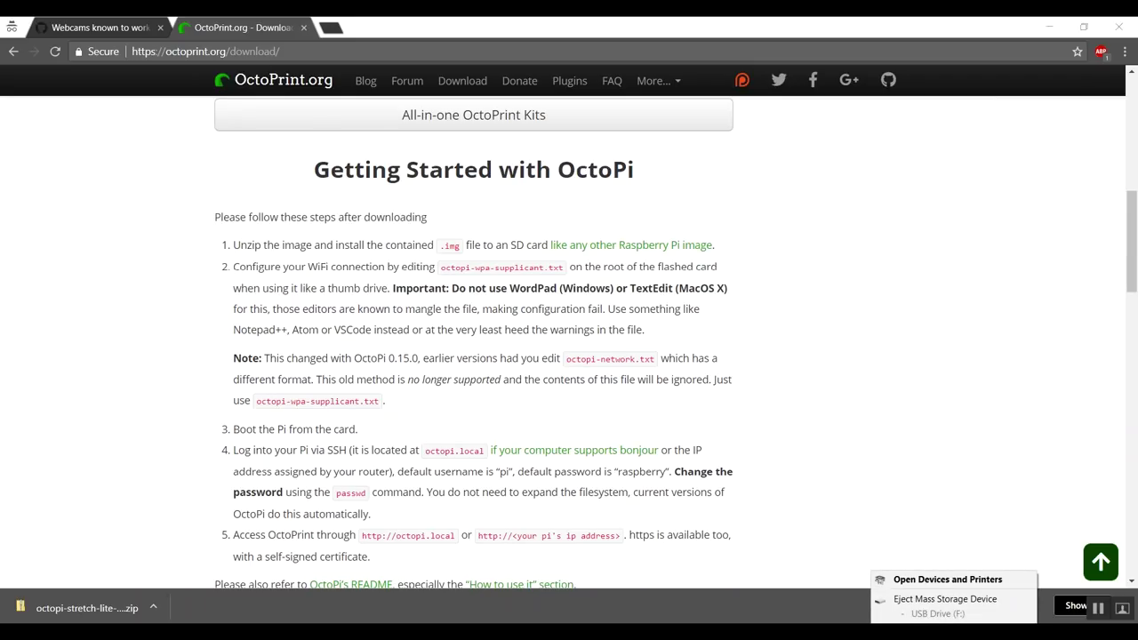
left_click(930, 600)
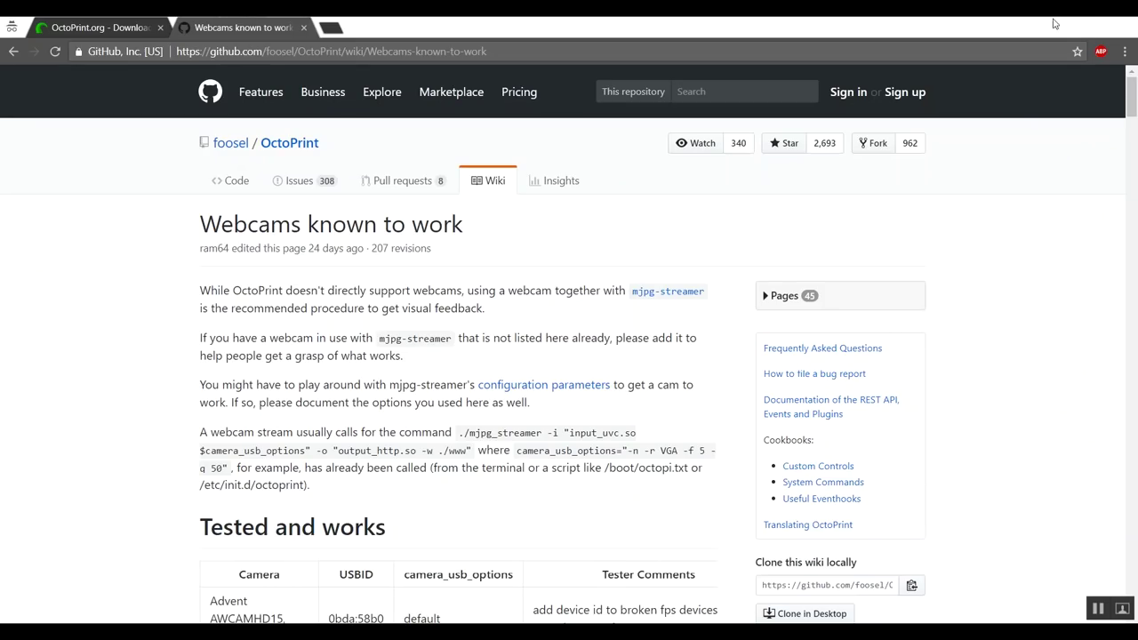
left_click(1053, 24)
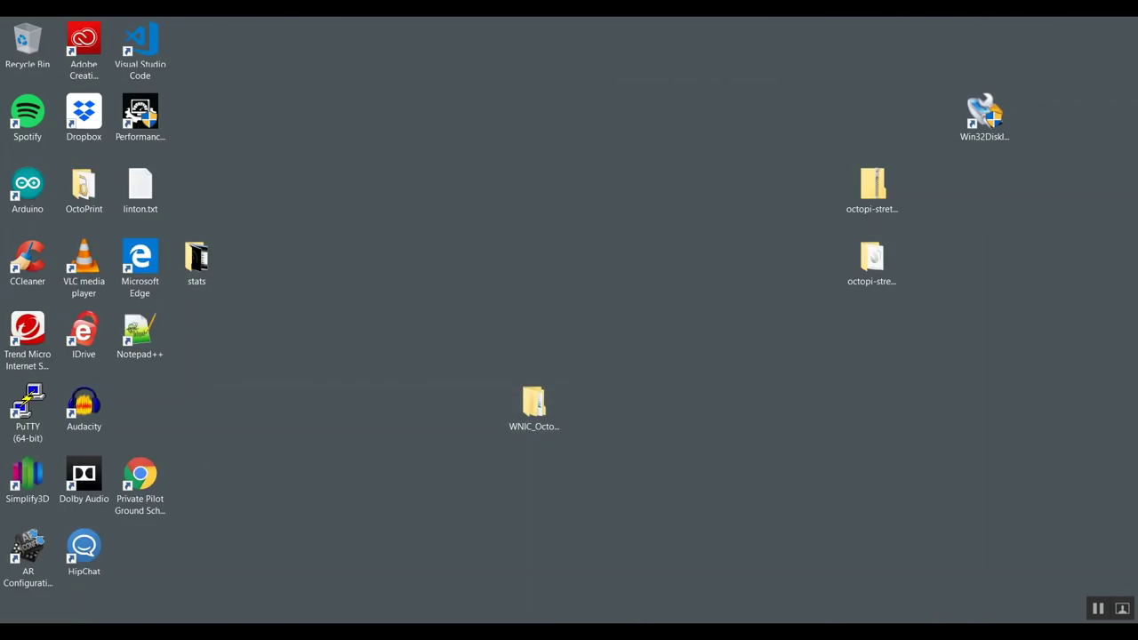
Launch Angry IP Scanner, scan the 192.168.1.0–255 range and close the scan statistics
key("super")
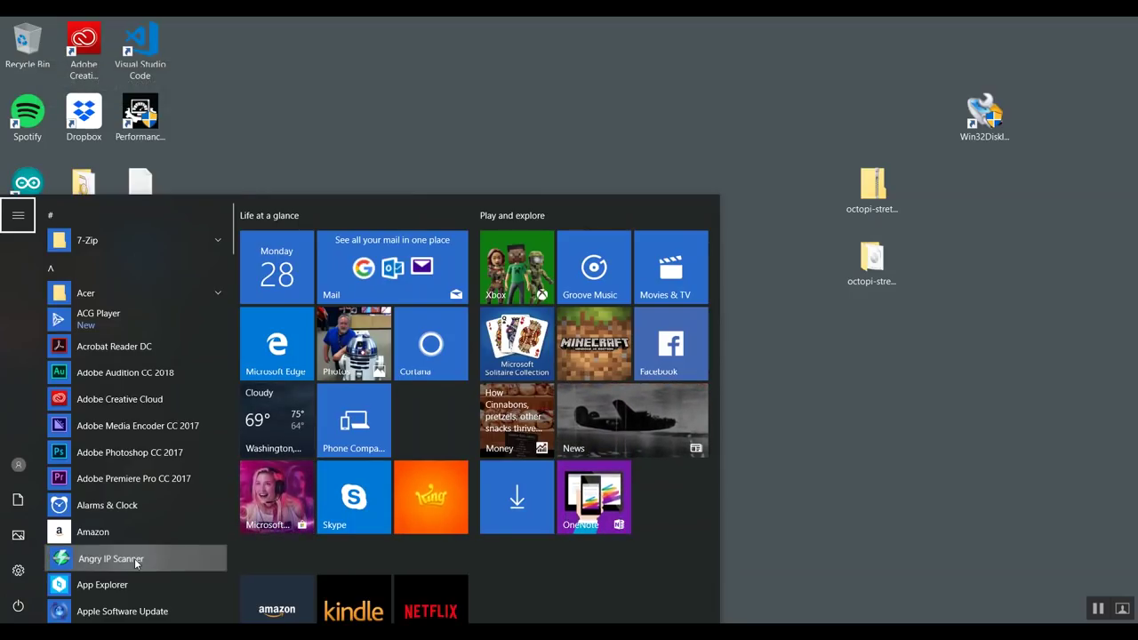
left_click(136, 560)
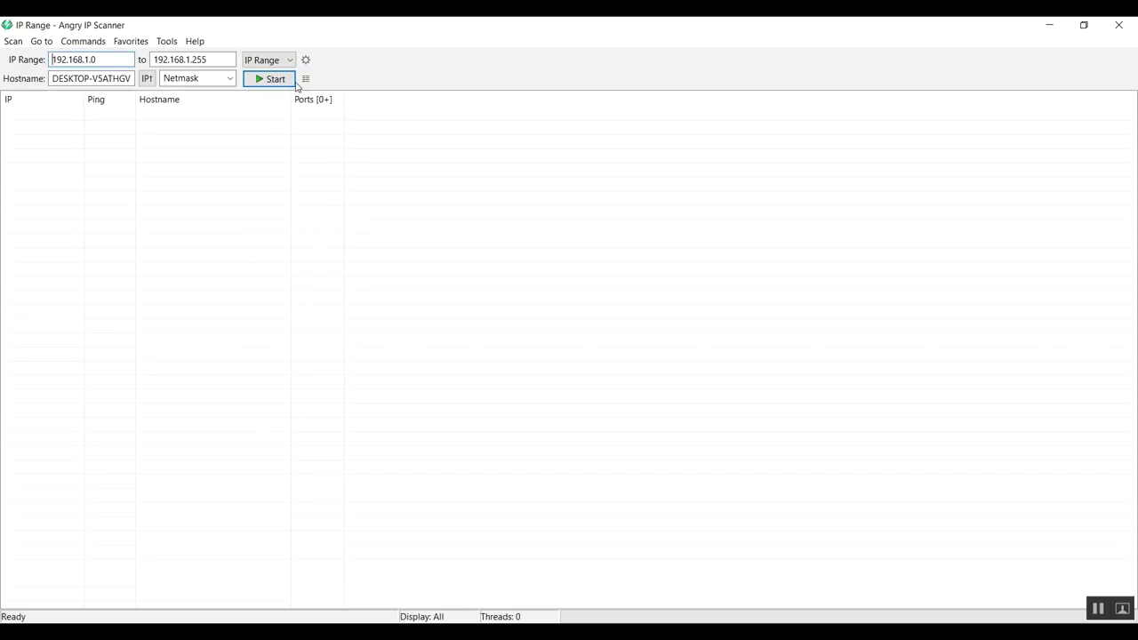
left_click(264, 79)
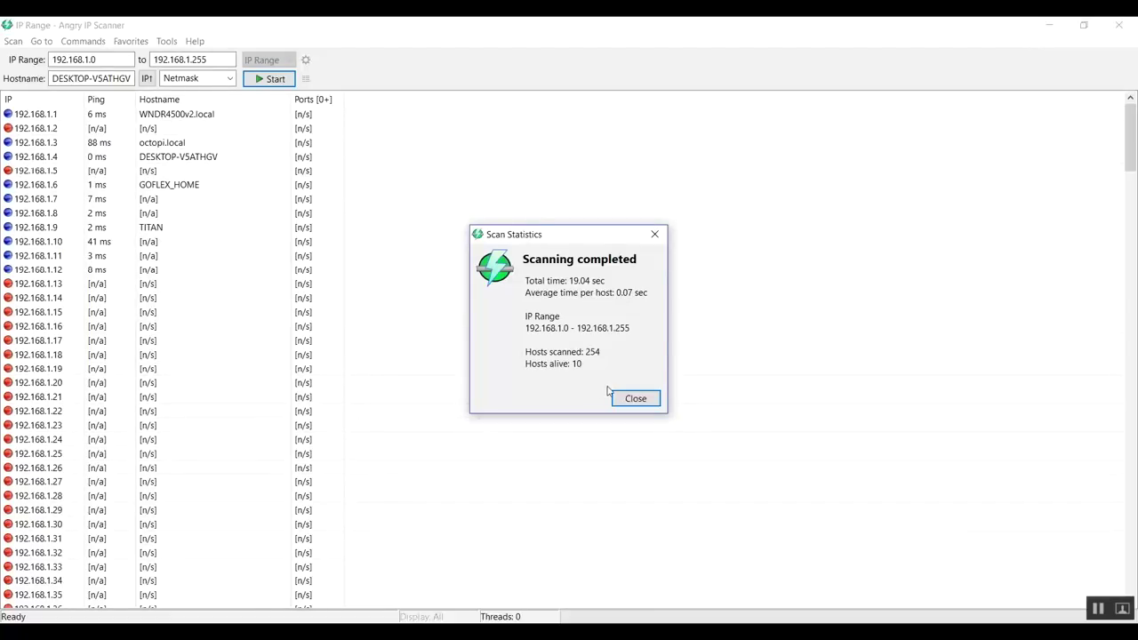
left_click(633, 399)
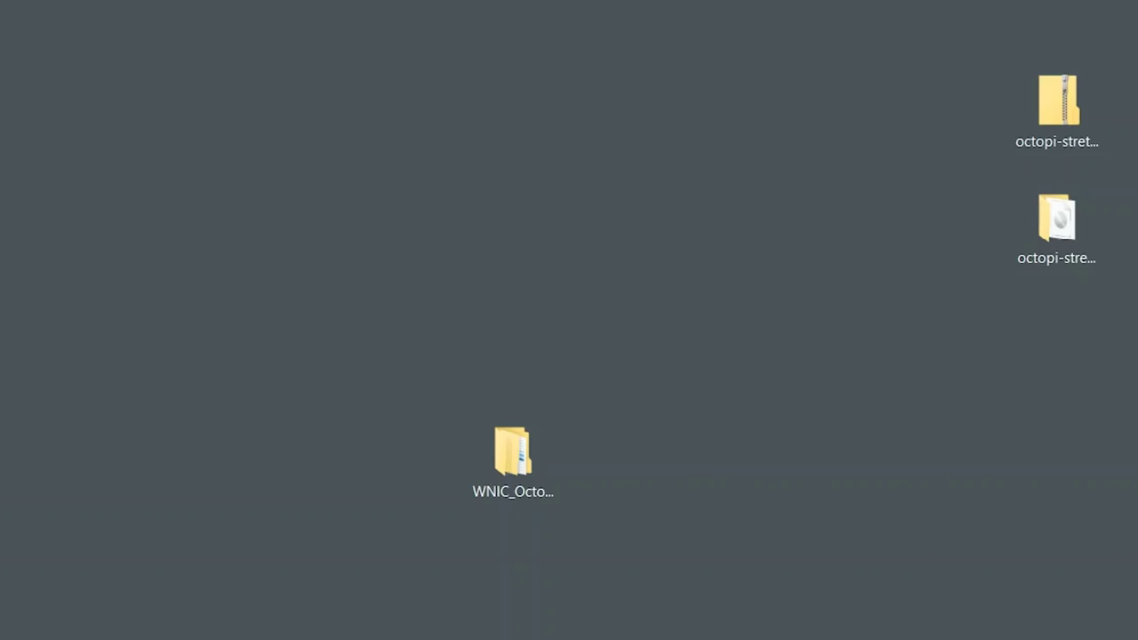
Connect PuTTY over SSH to 192.168.1.3 and accept the Pi's host key
type("1")
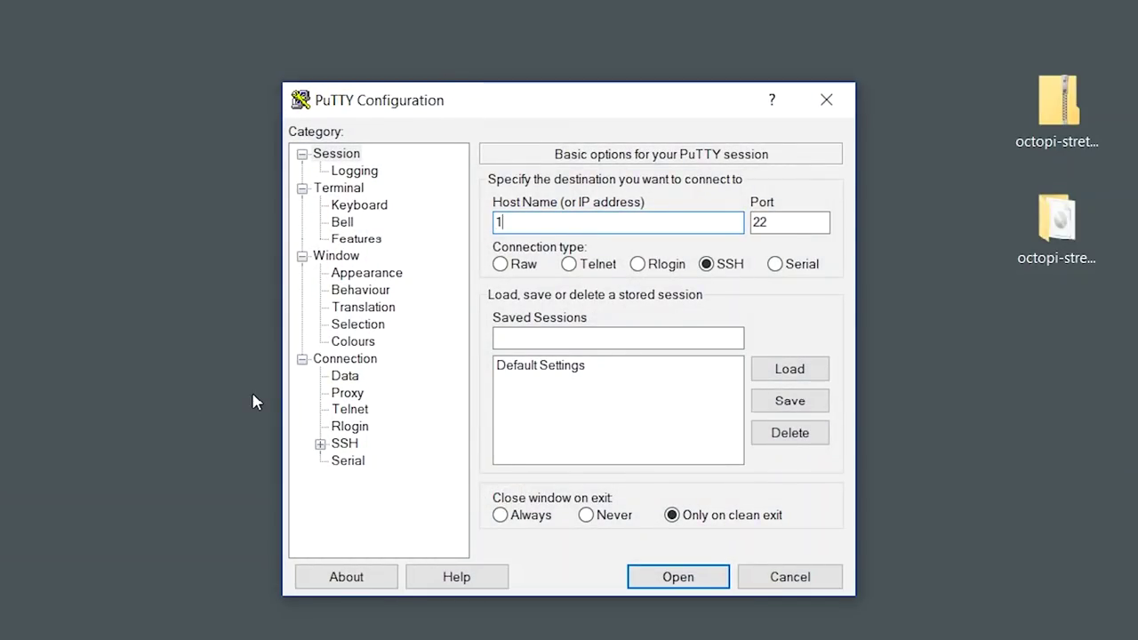
type("92.168.1.")
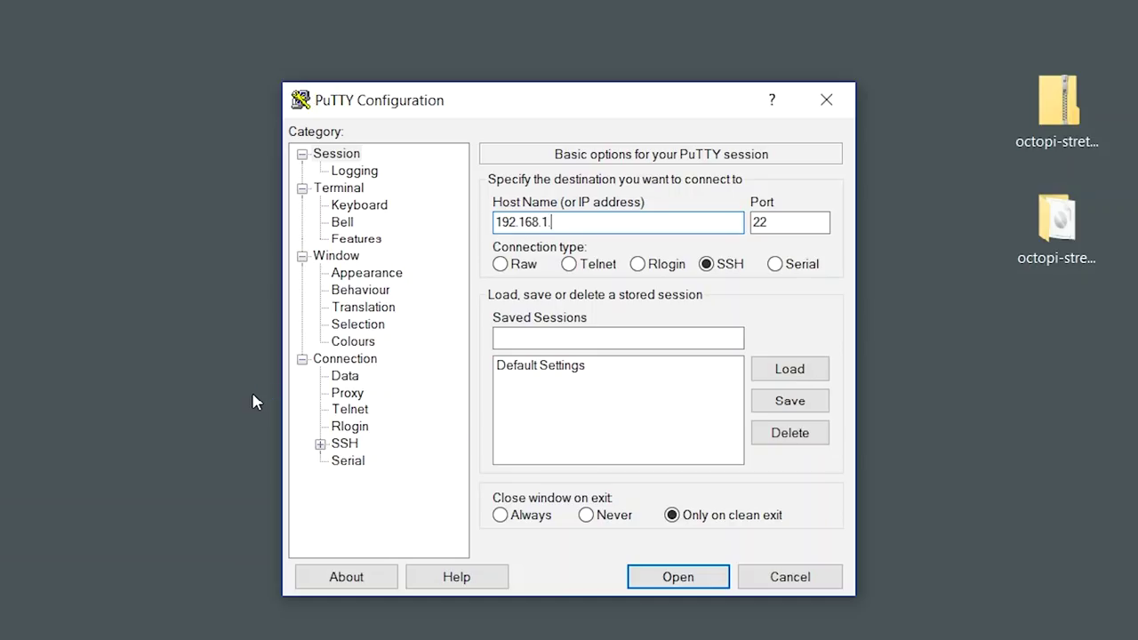
type("3")
left_click(679, 576)
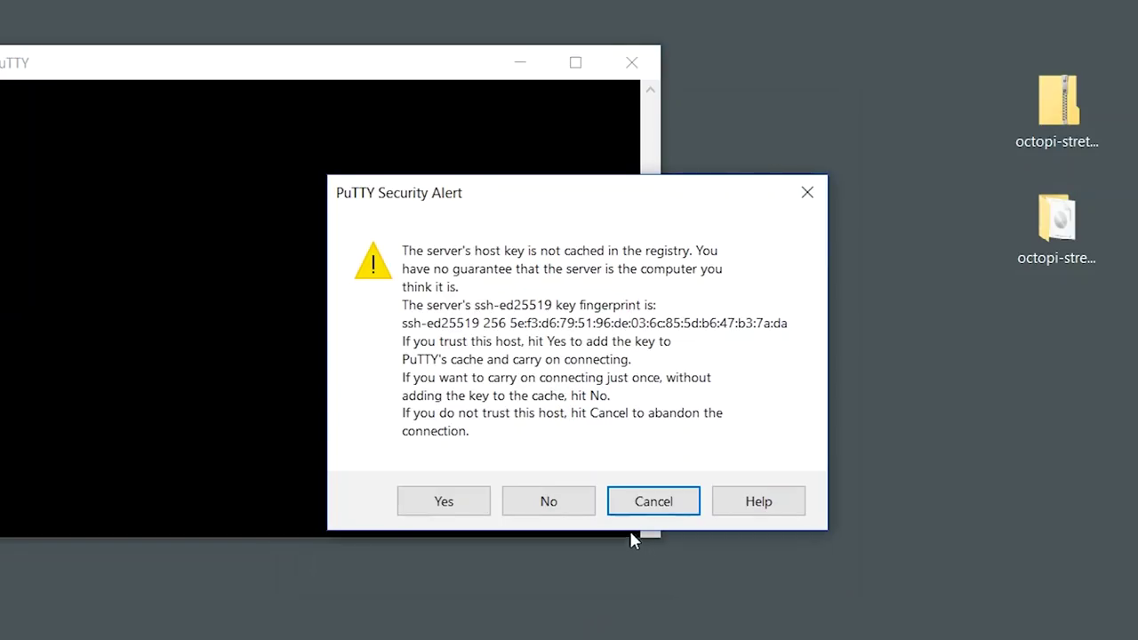
left_click(439, 502)
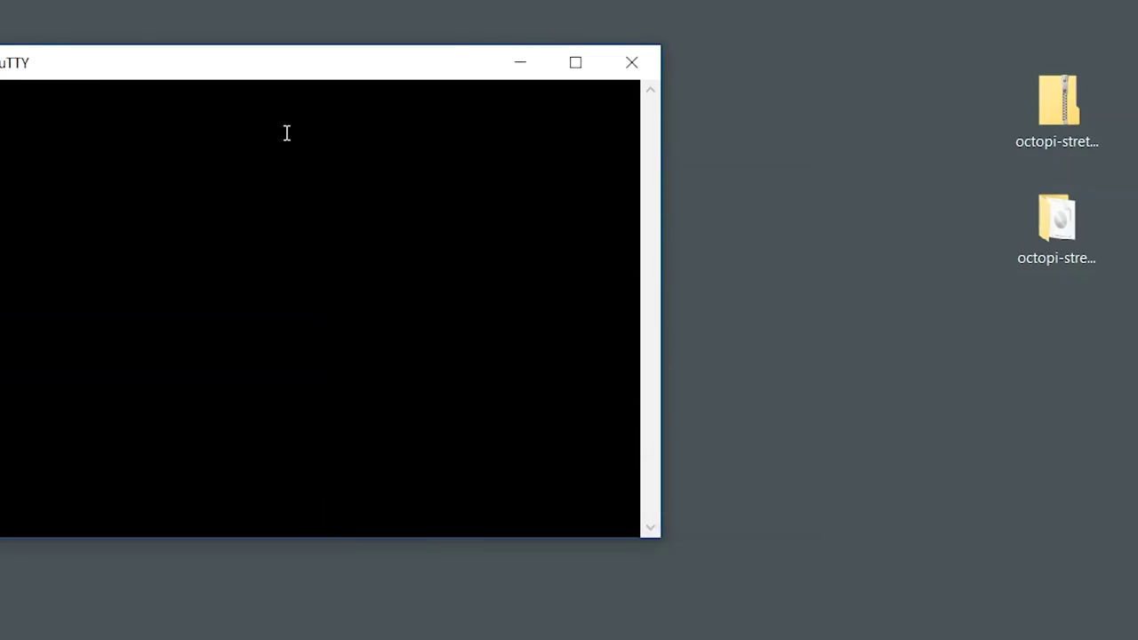
Centre the terminal and log in as user pi with the account password
left_click_drag(238, 69, 475, 45)
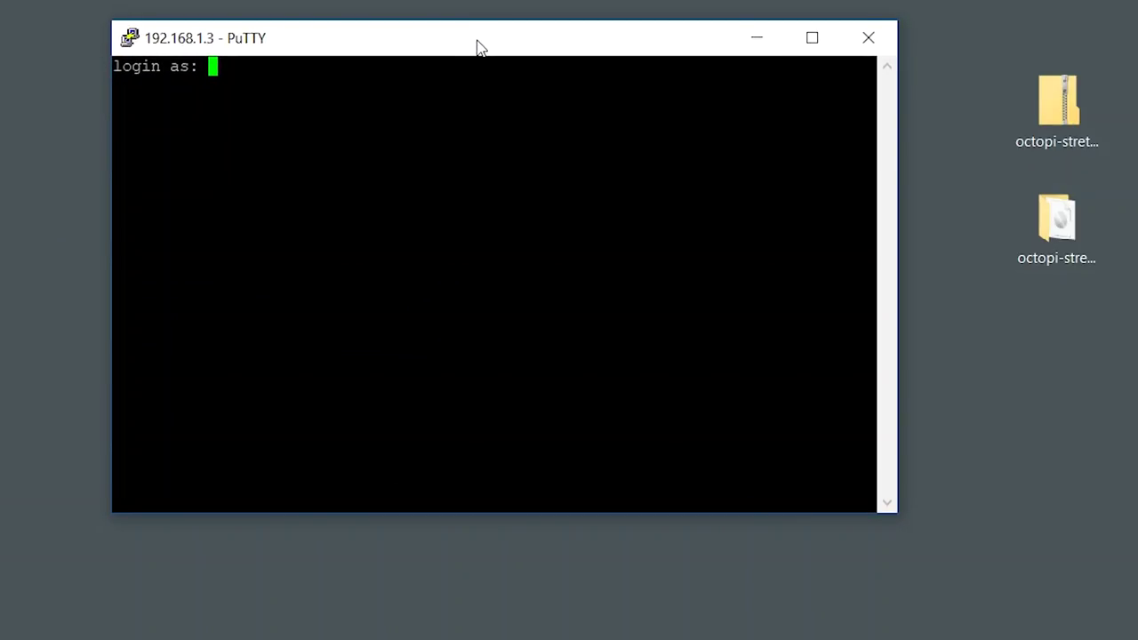
type("pi")
key("Return")
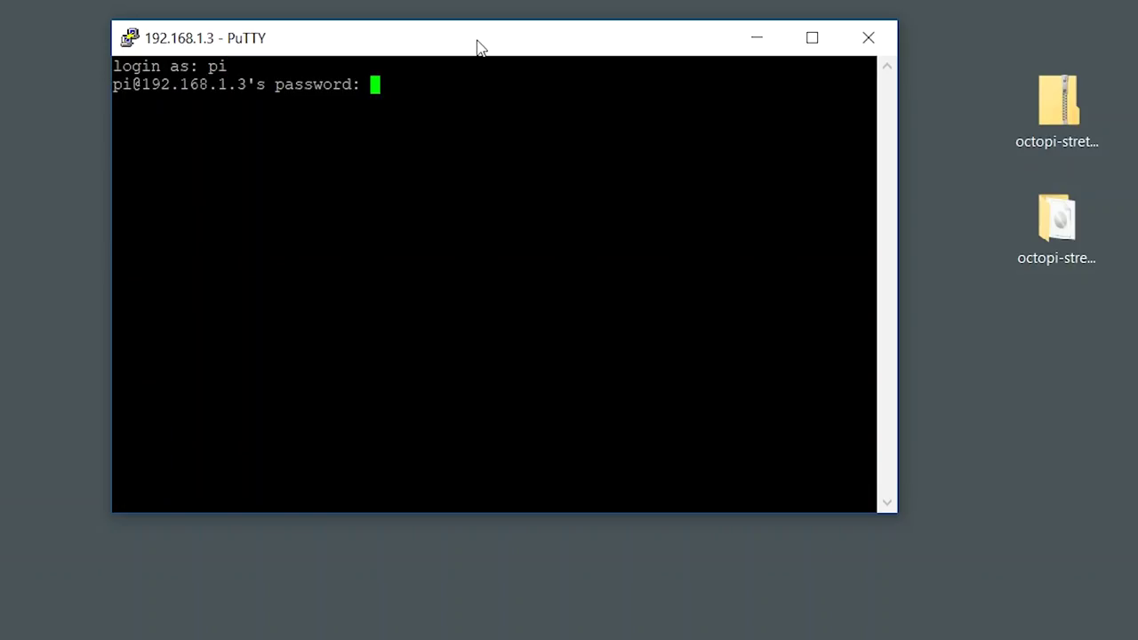
key("Return")
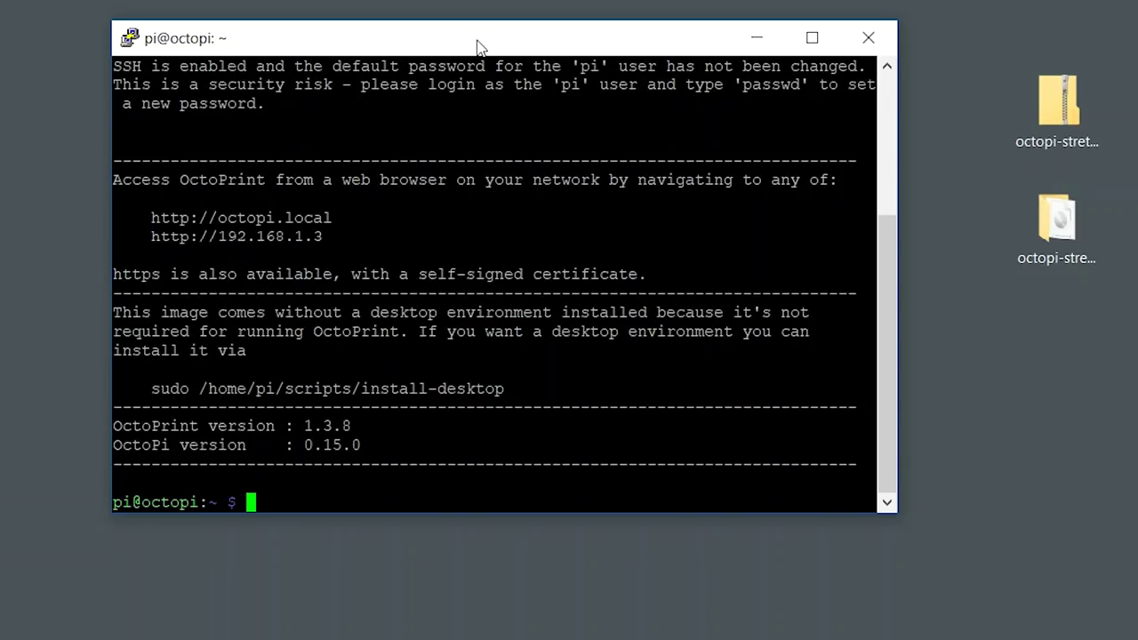
Change the pi account password with passwd, then exit the SSH session
type("passwd")
key("Return")
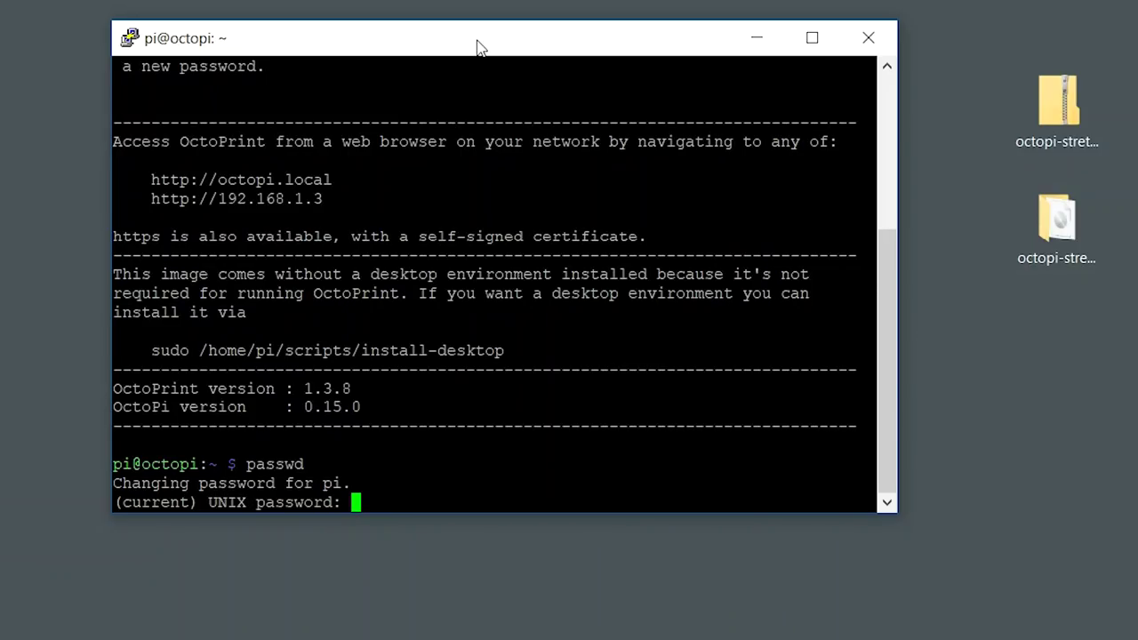
key("Return")
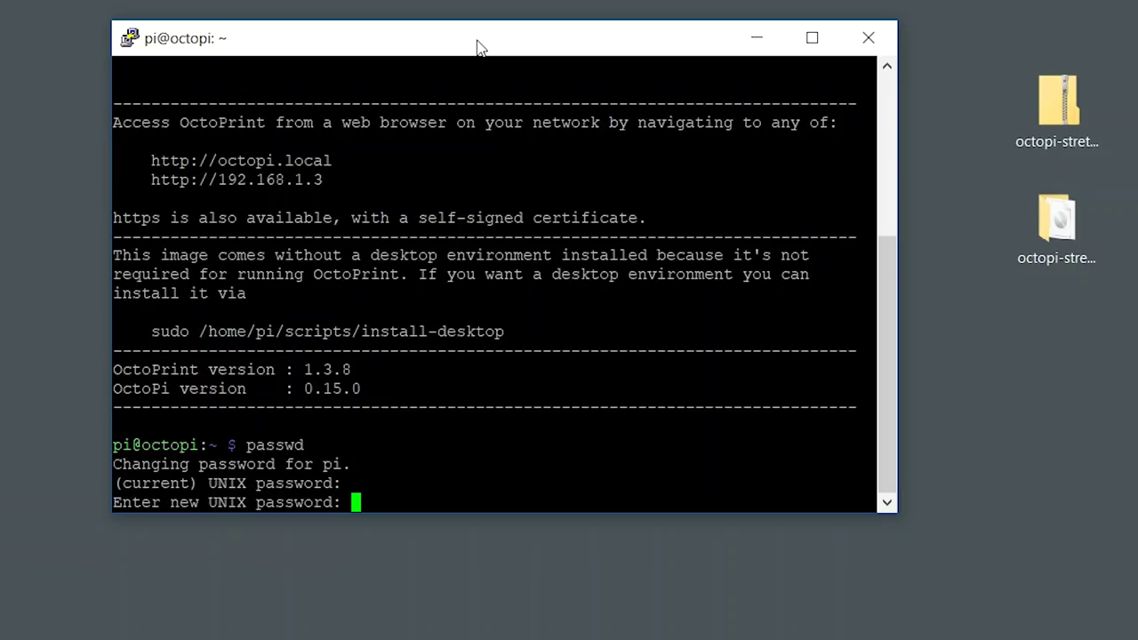
key("Return")
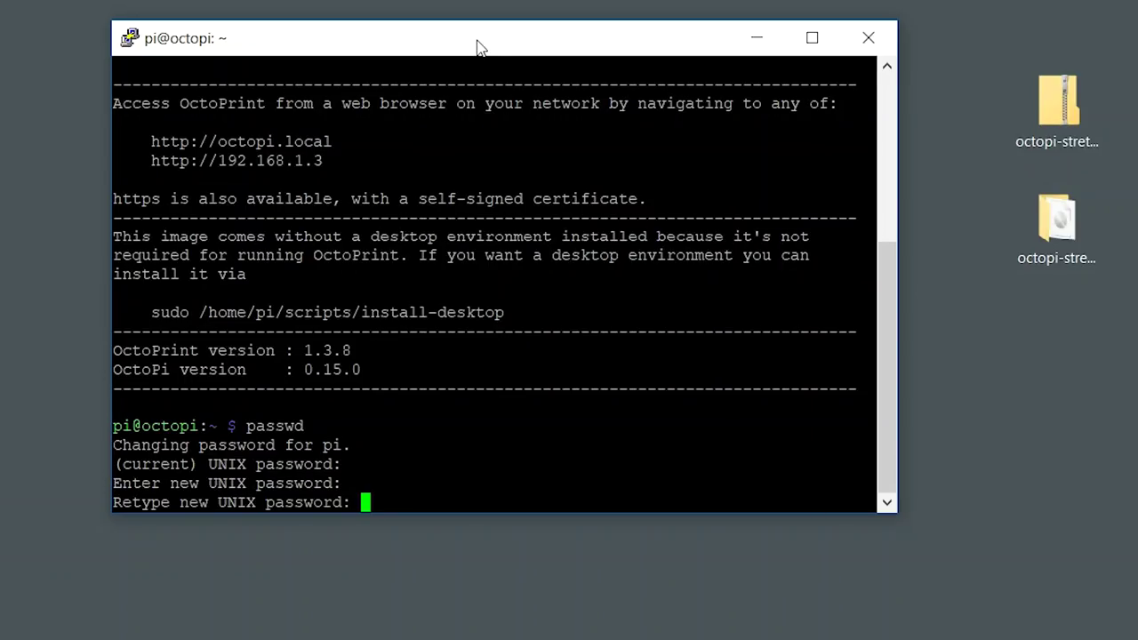
key("Return")
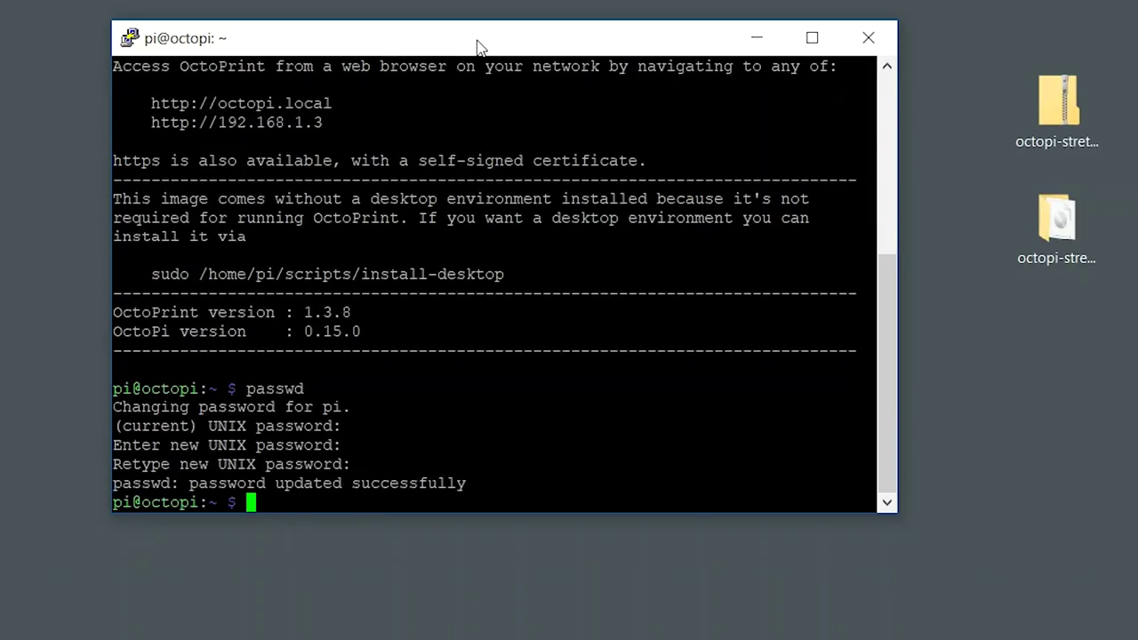
type("exit")
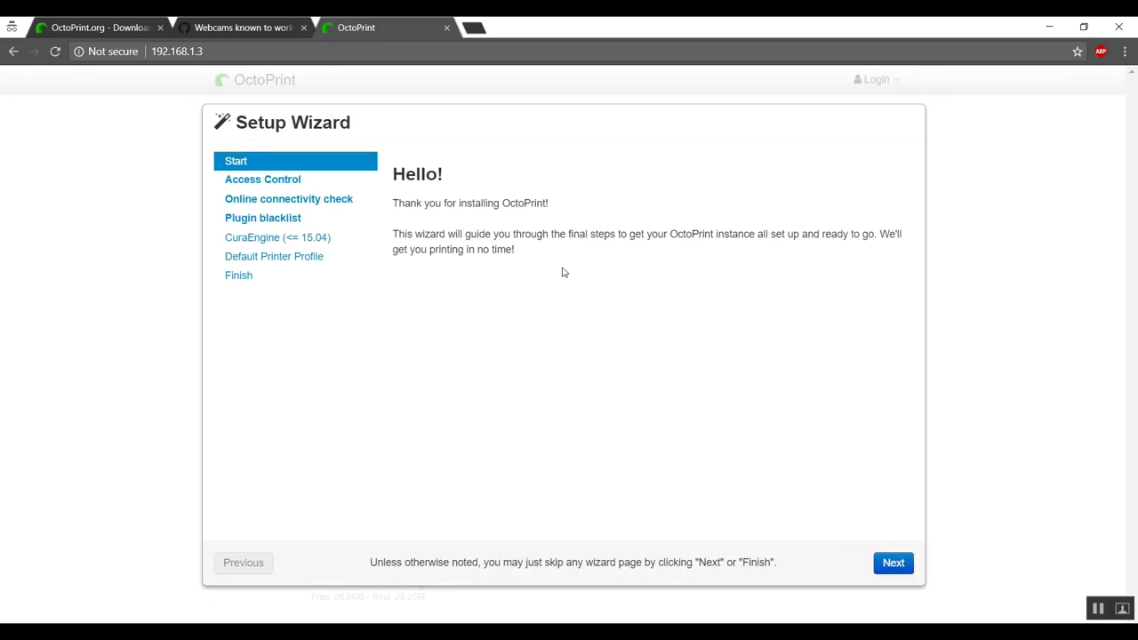
On the Access Control step, enter an administrator username and its password twice
left_click(885, 567)
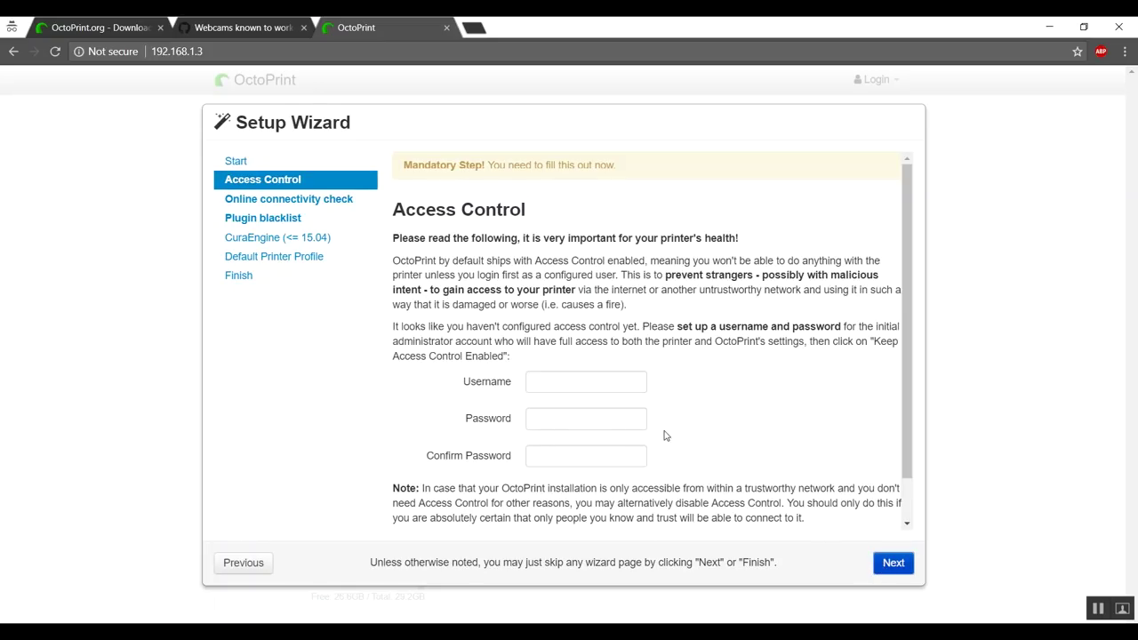
left_click(609, 385)
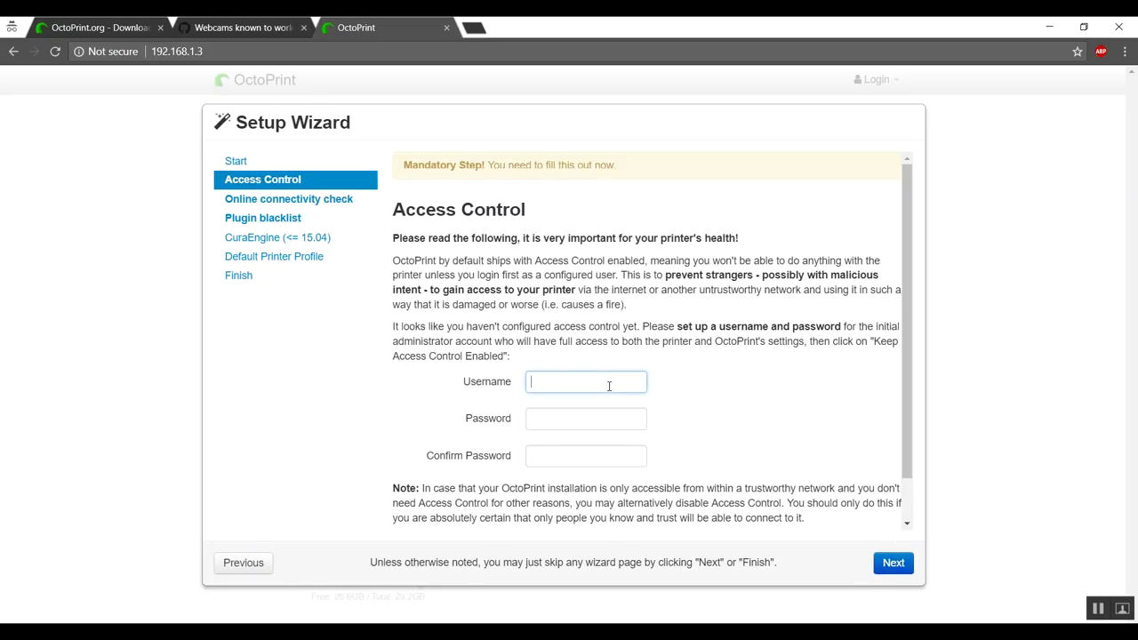
type("lepaul")
key("Tab")
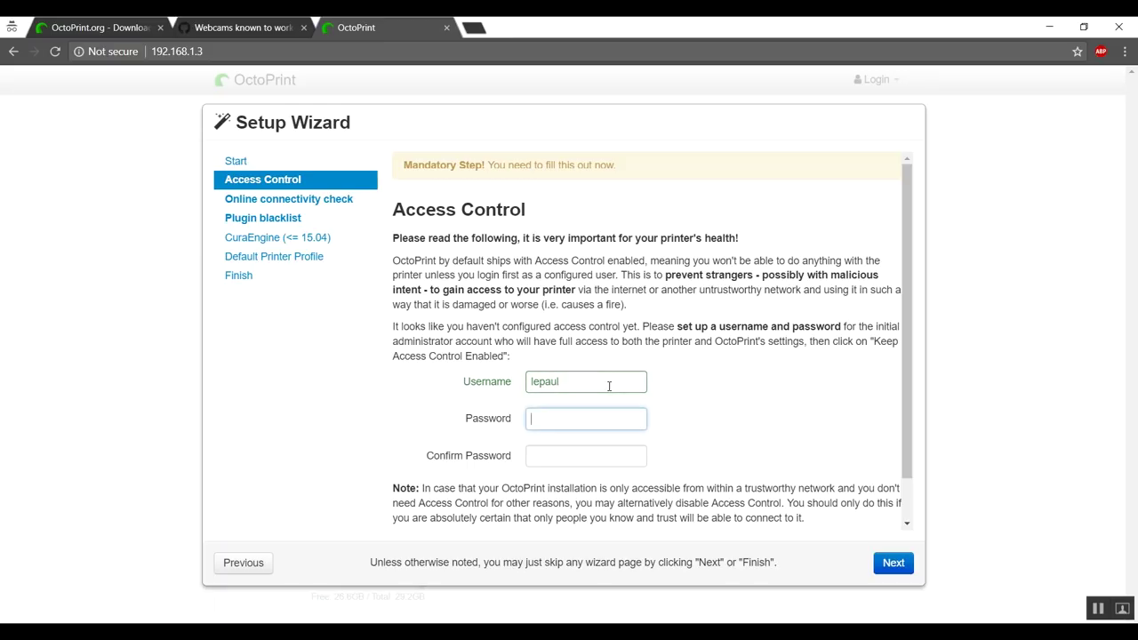
type("******")
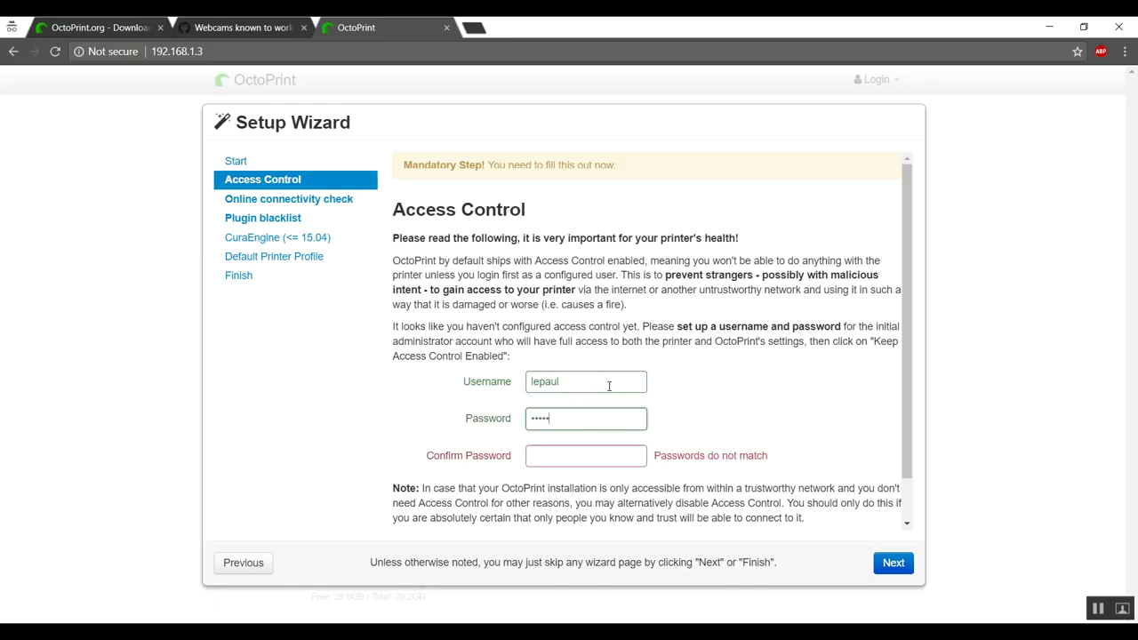
type("***")
key("Tab")
type("*******")
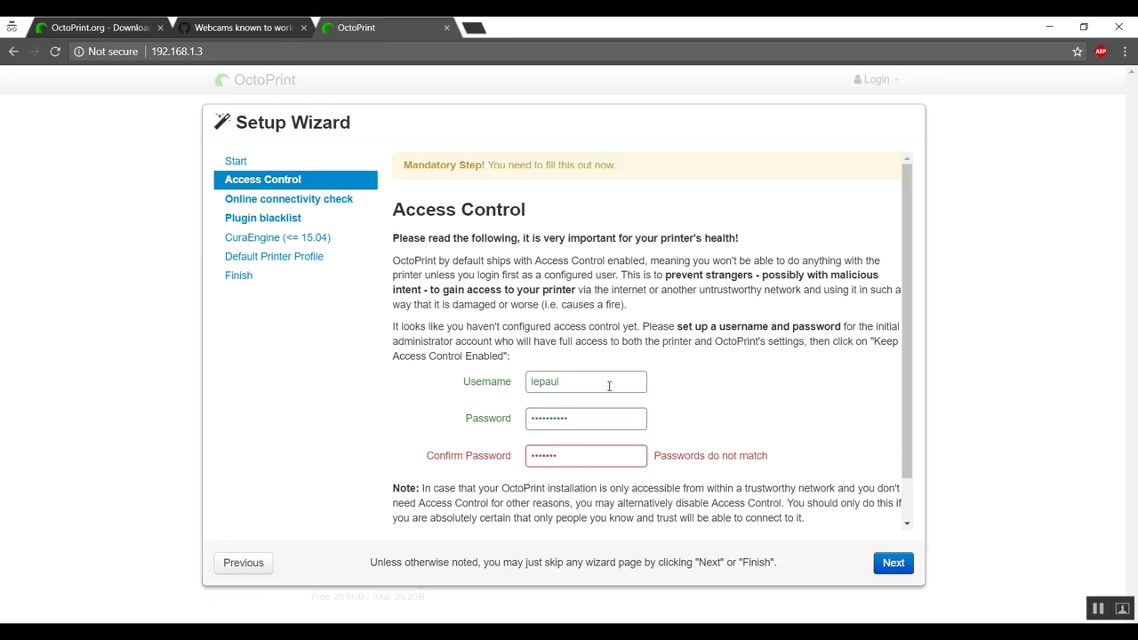
type("*")
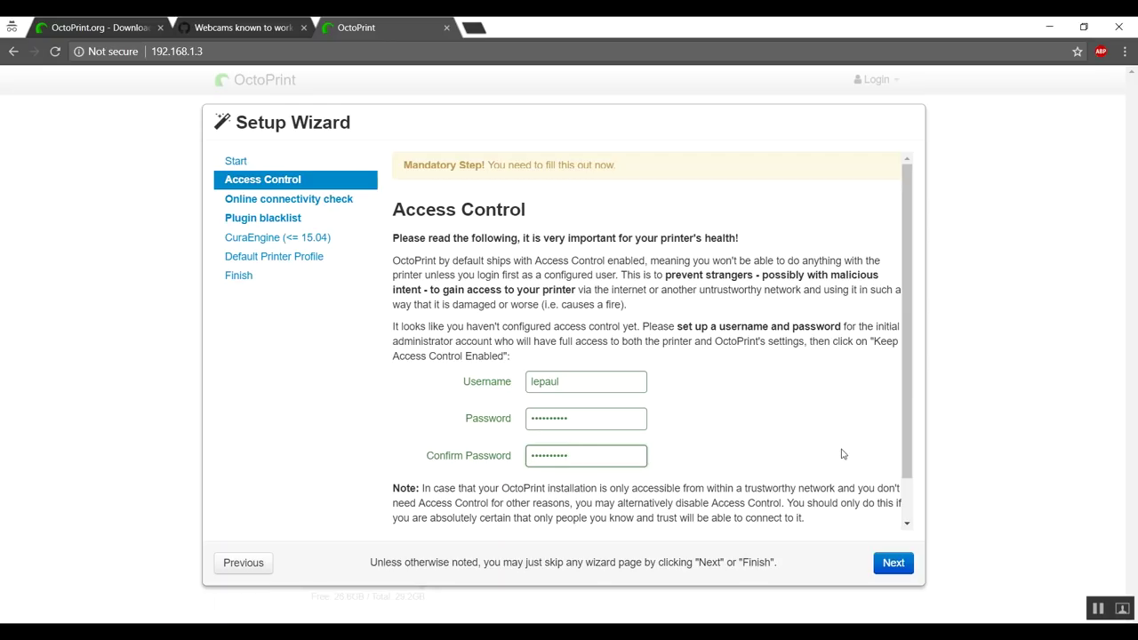
Dismiss the warning, keep access control enabled, and advance to the connectivity check
left_click(894, 567)
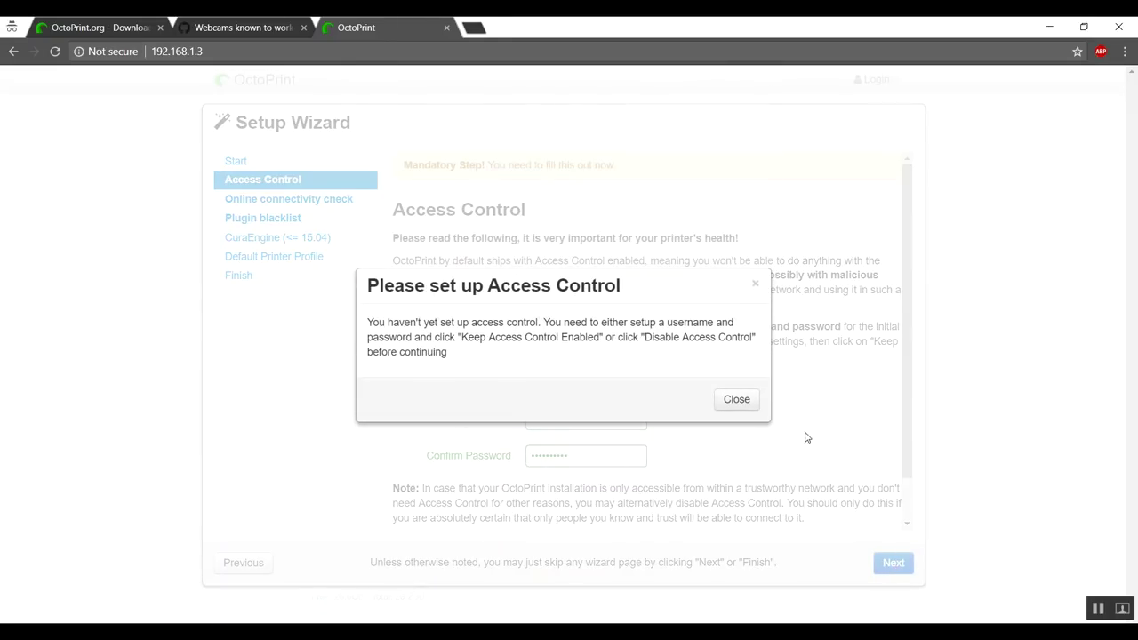
left_click(738, 399)
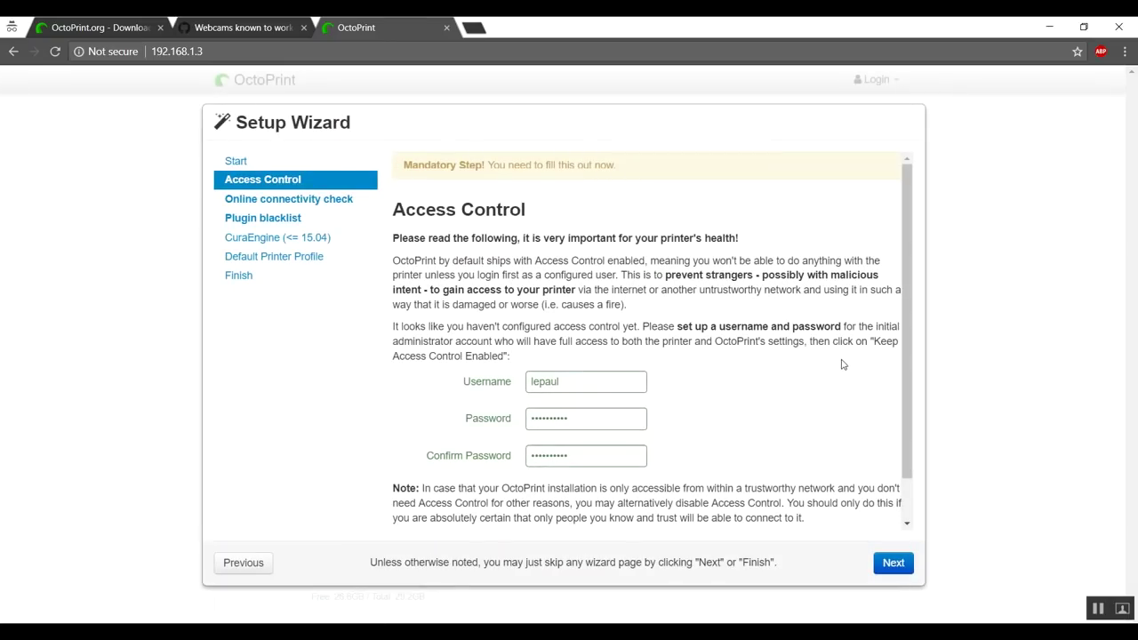
scroll(843, 374, "down", 1)
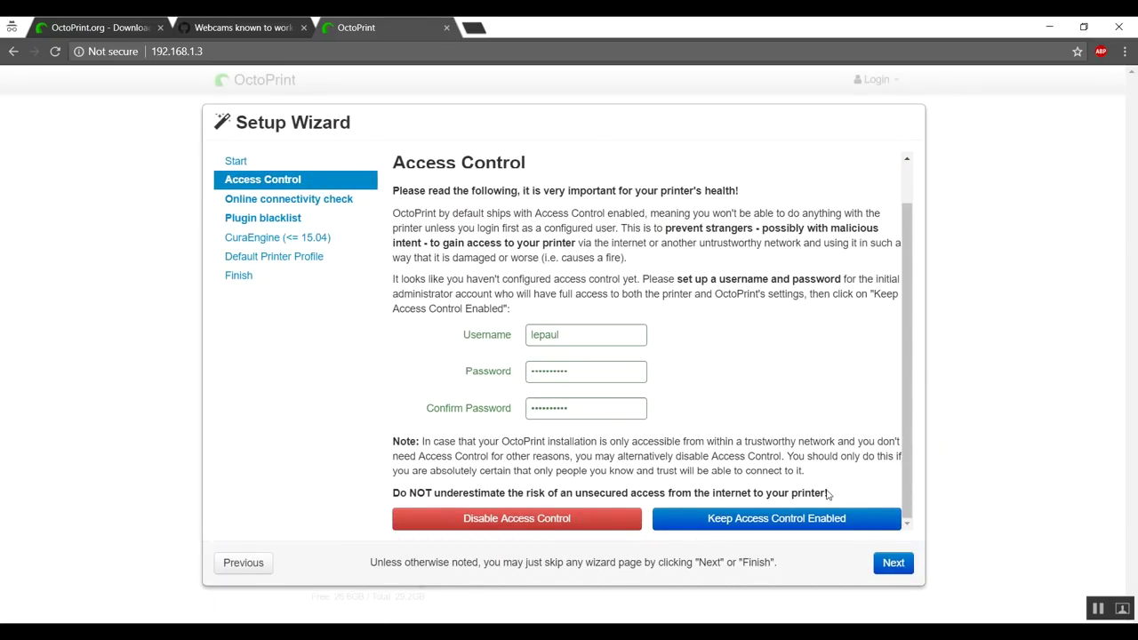
left_click(760, 523)
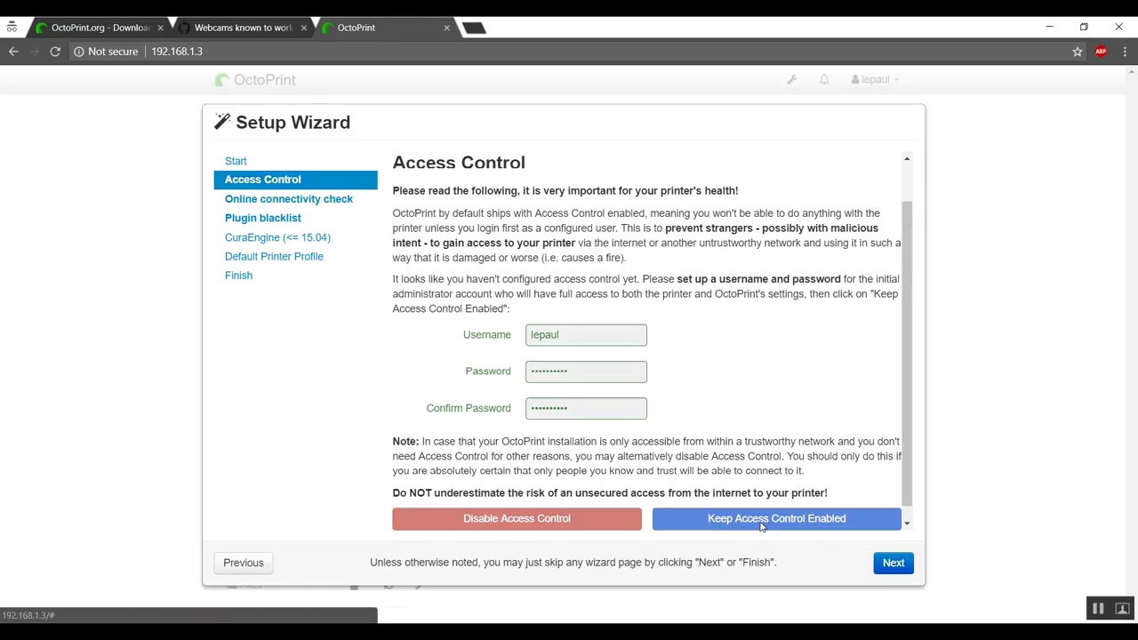
left_click(888, 564)
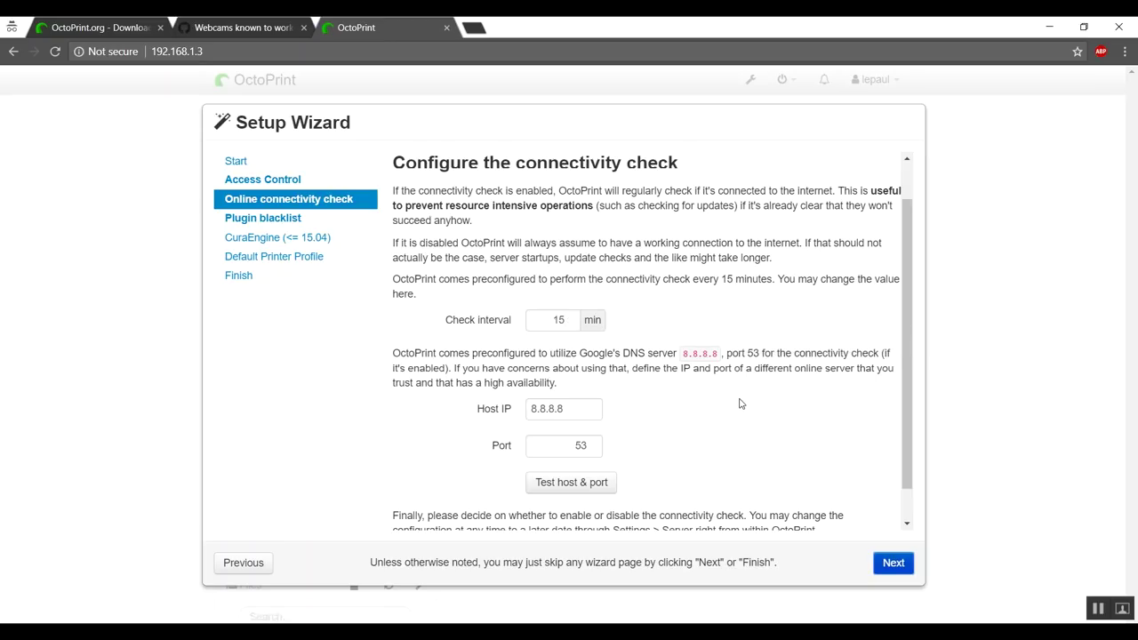
Test 8.8.8.8 port 53, enable the connectivity check, and advance to plugin blacklist
scroll(739, 404, "down", 1)
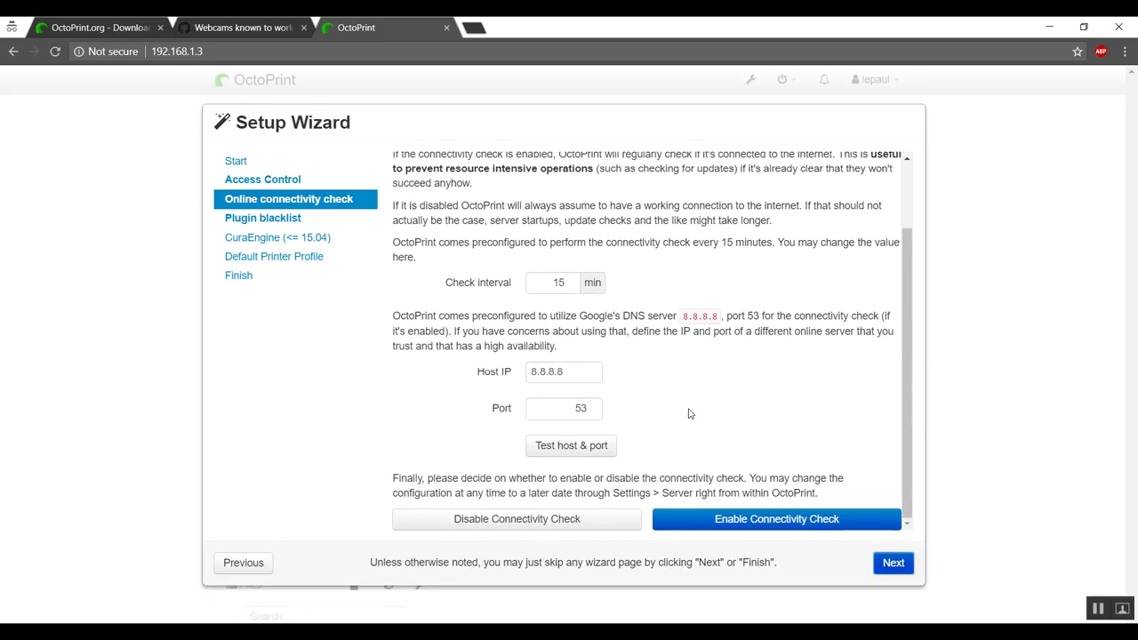
left_click(578, 446)
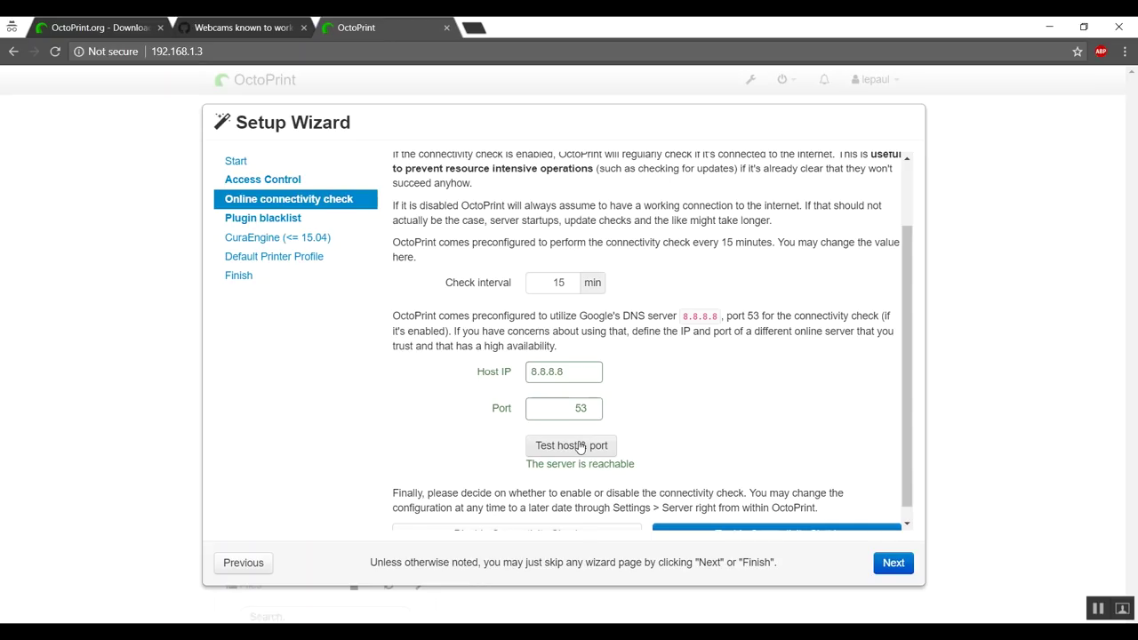
scroll(798, 384, "down", 1)
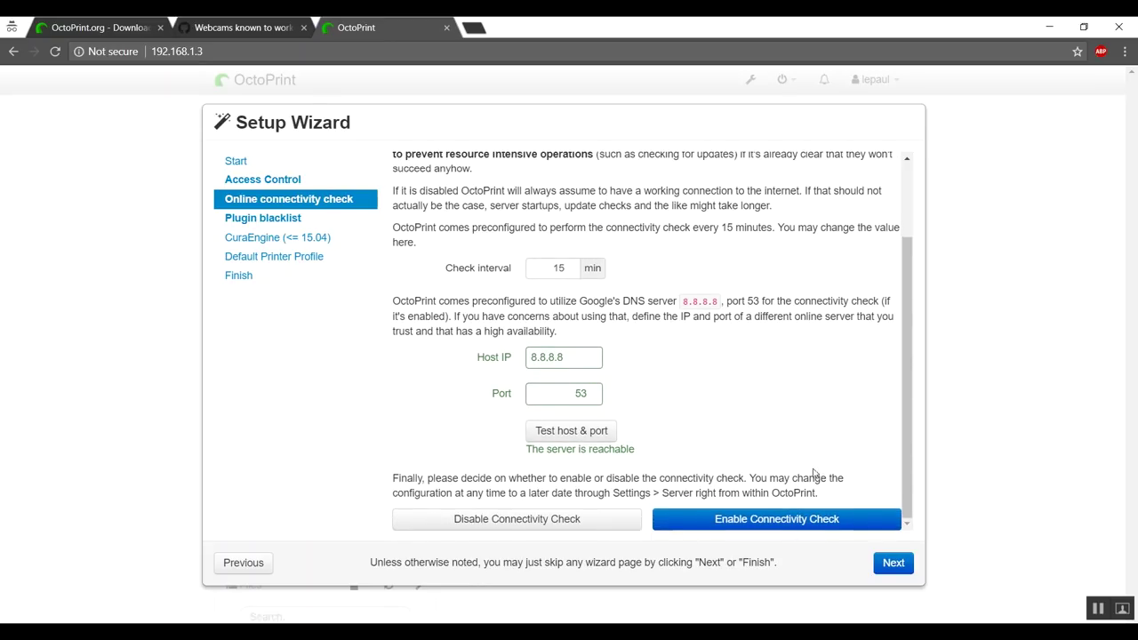
left_click(773, 525)
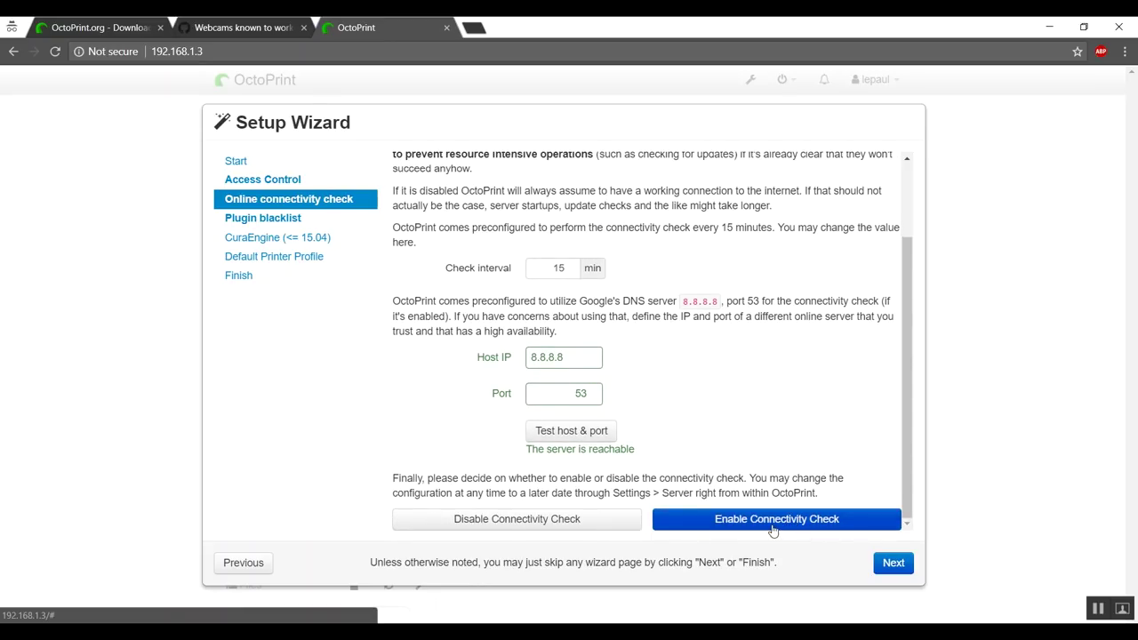
left_click(893, 563)
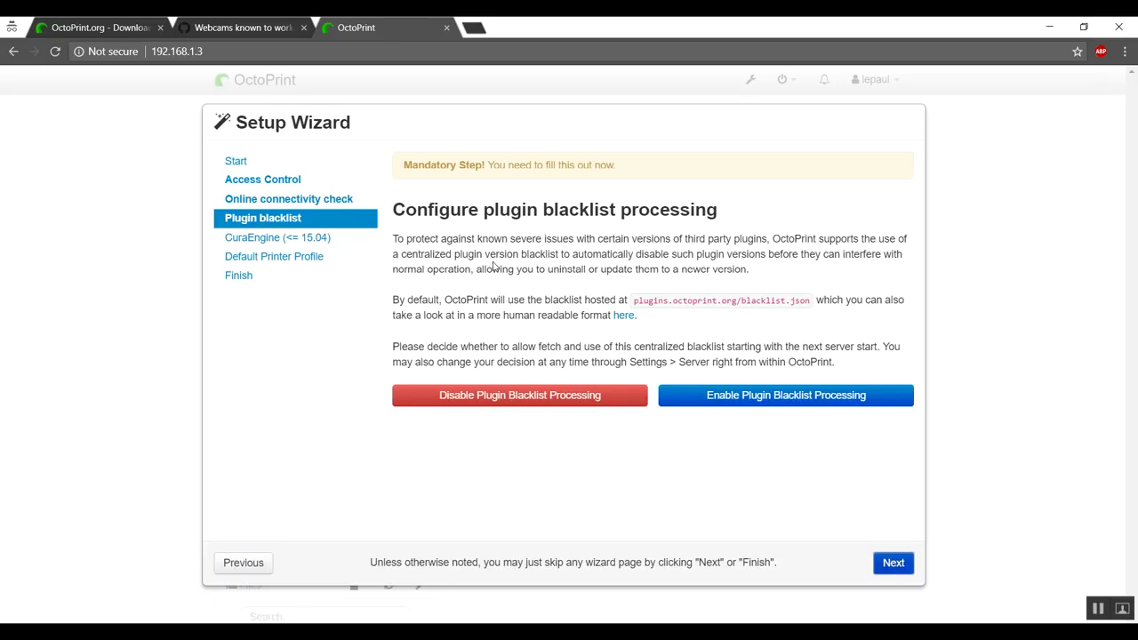
Enable plugin blacklist processing, then skip past the CuraEngine slicing profile step
left_click(760, 400)
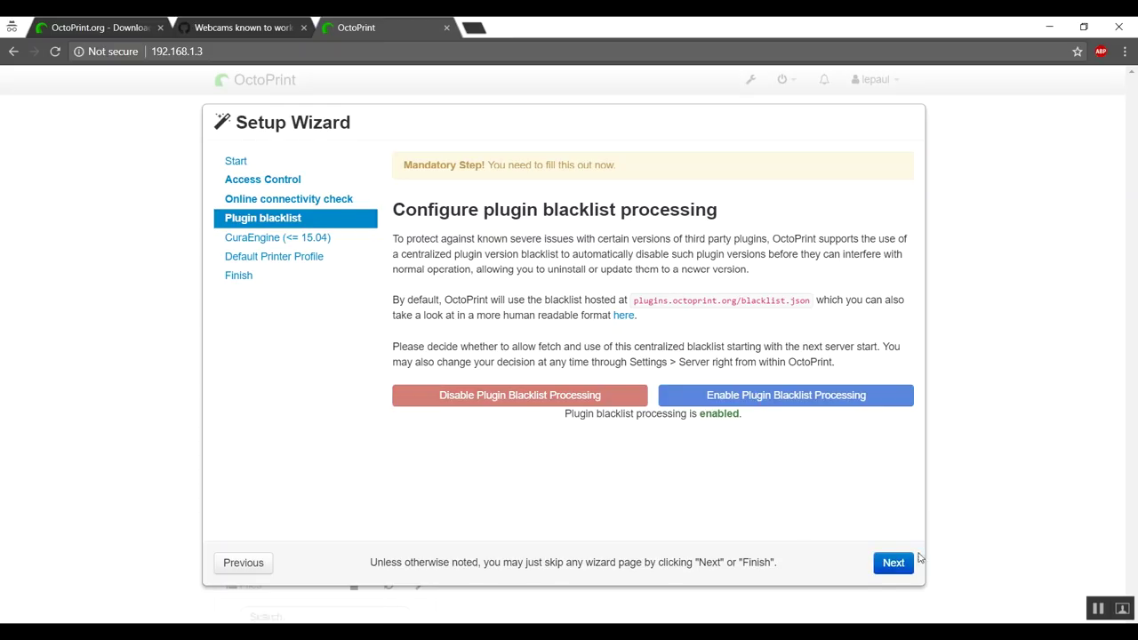
left_click(893, 565)
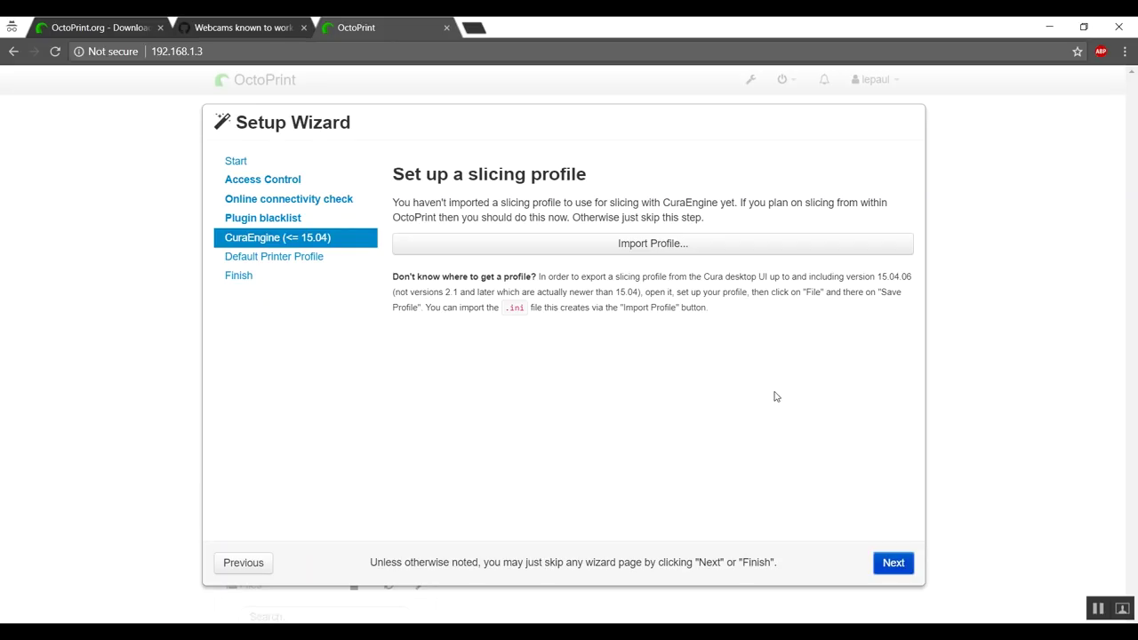
left_click(892, 563)
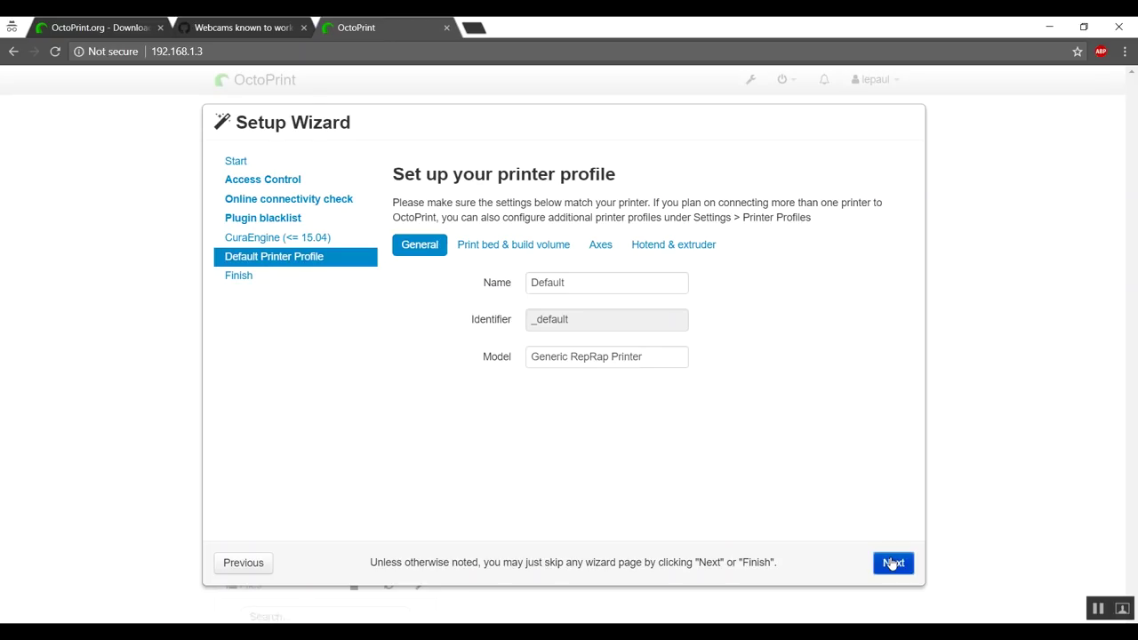
Name the printer profile CR-10S and set its model to Creality CR-10S
left_click(590, 287)
key("BackSpace")
key("BackSpace")
key("BackSpace")
key("BackSpace")
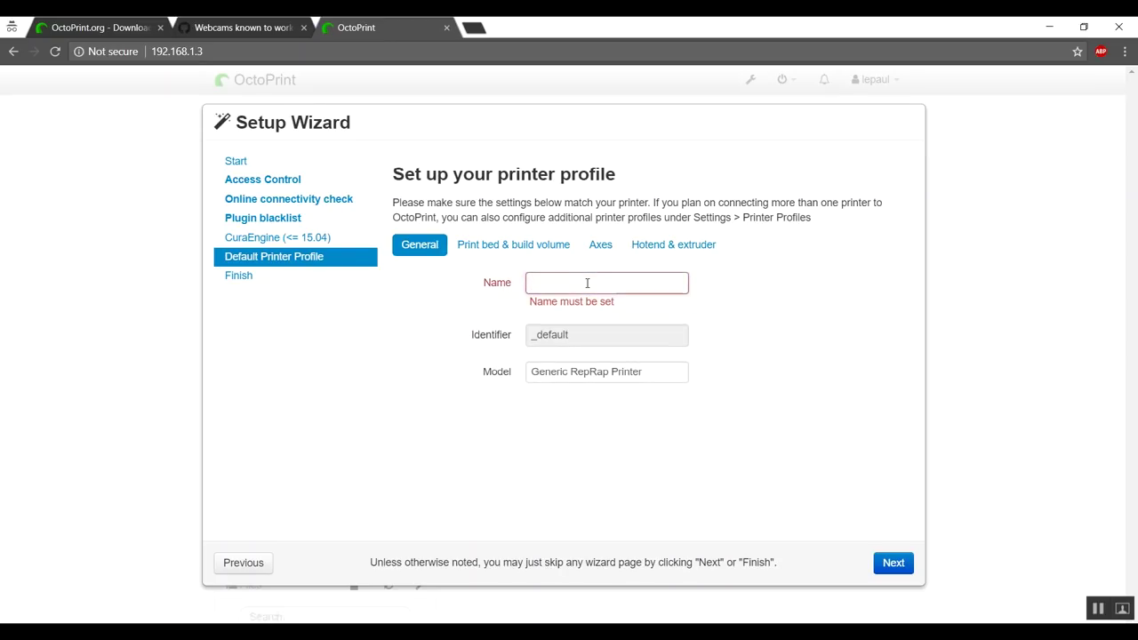
type("CR-10S")
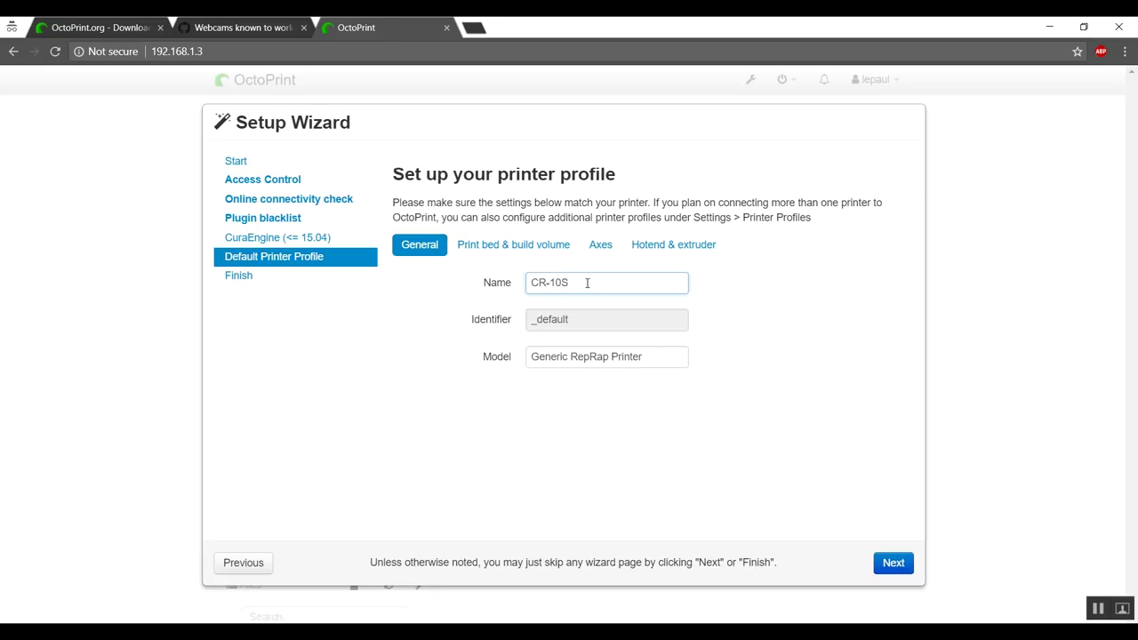
left_click(644, 359)
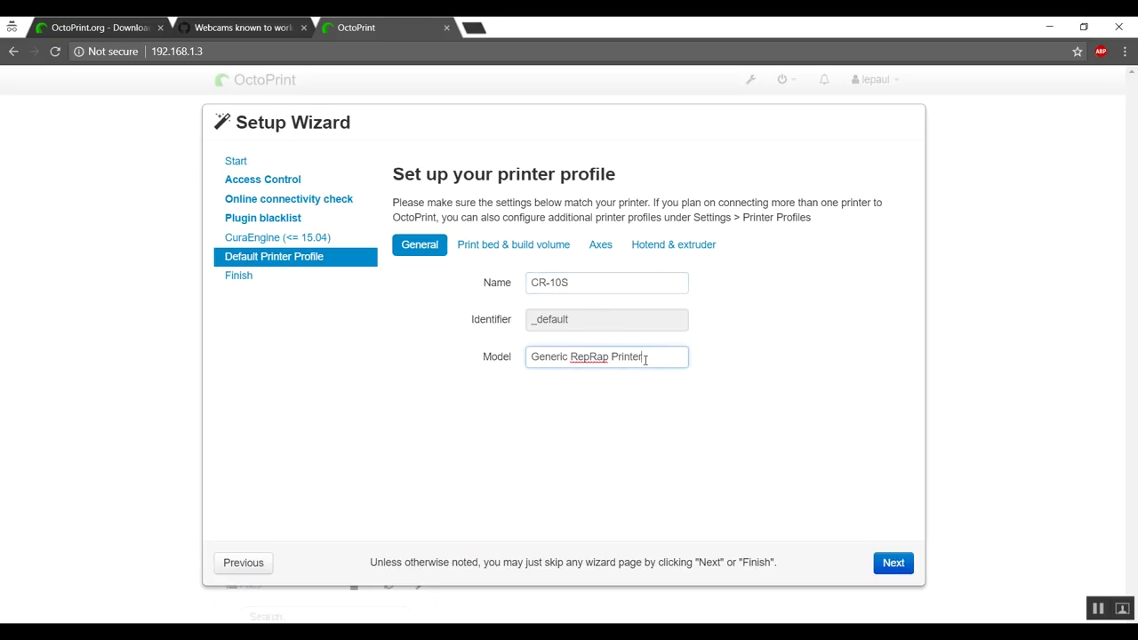
left_click_drag(649, 356, 477, 386)
type("C")
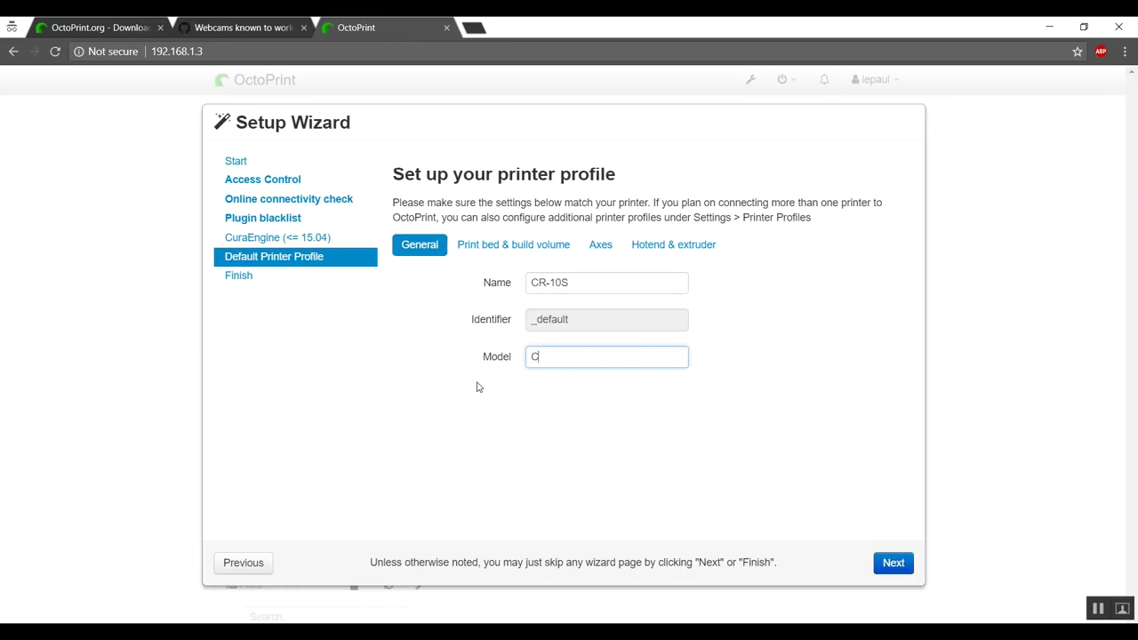
type("reality CR-10S")
Review the bed, axes and hotend profile settings, then finish the setup wizard
left_click(517, 246)
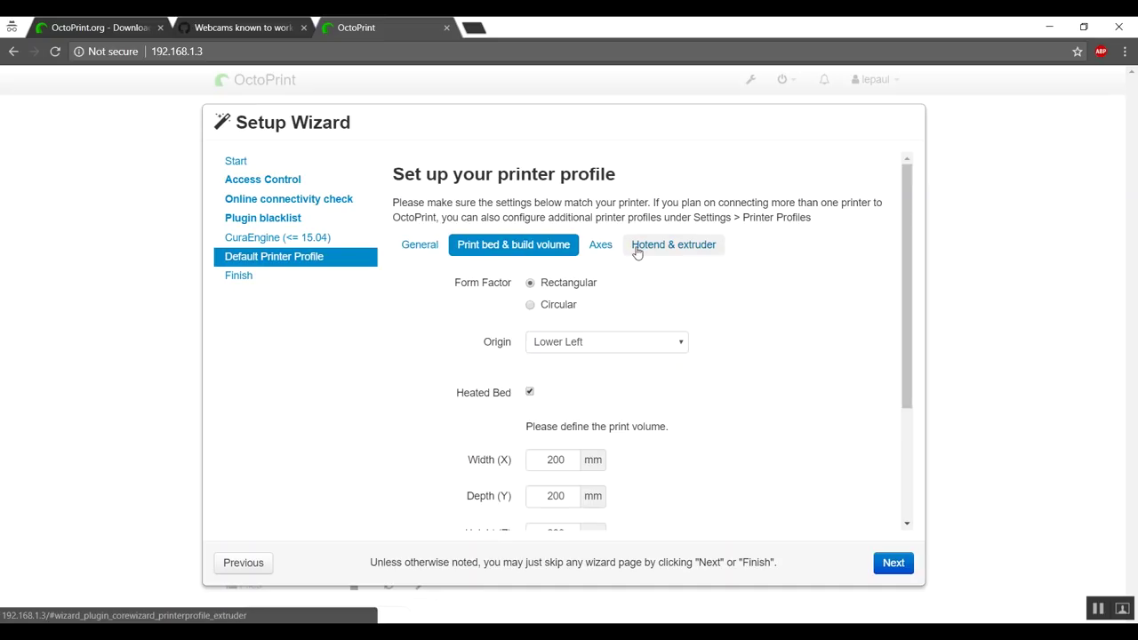
left_click(605, 246)
left_click(672, 245)
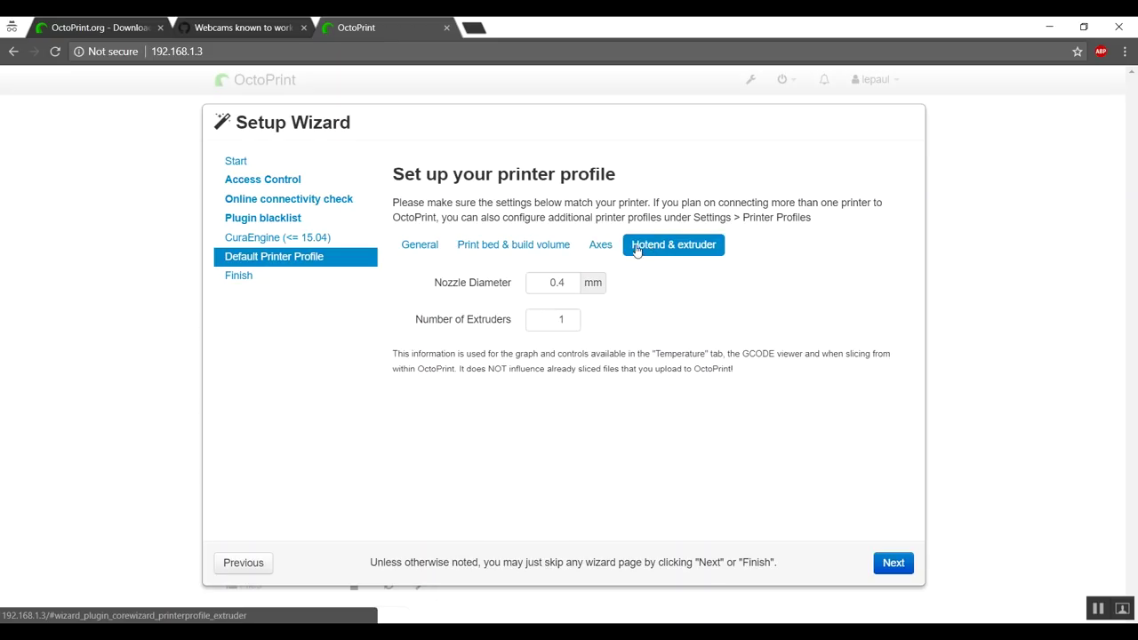
left_click(421, 247)
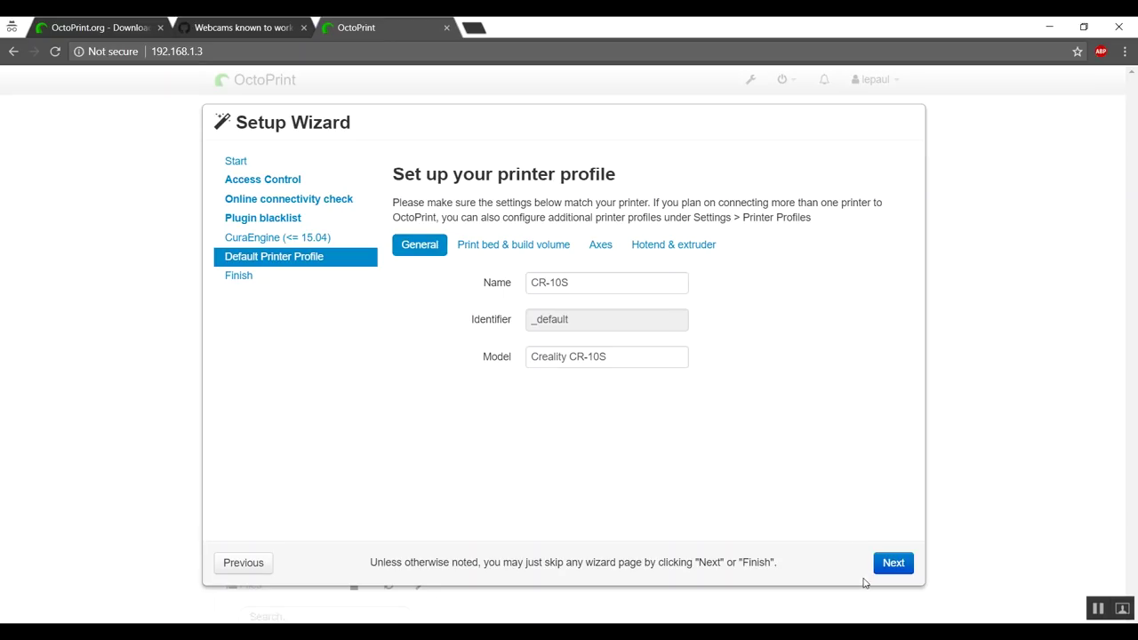
left_click(893, 563)
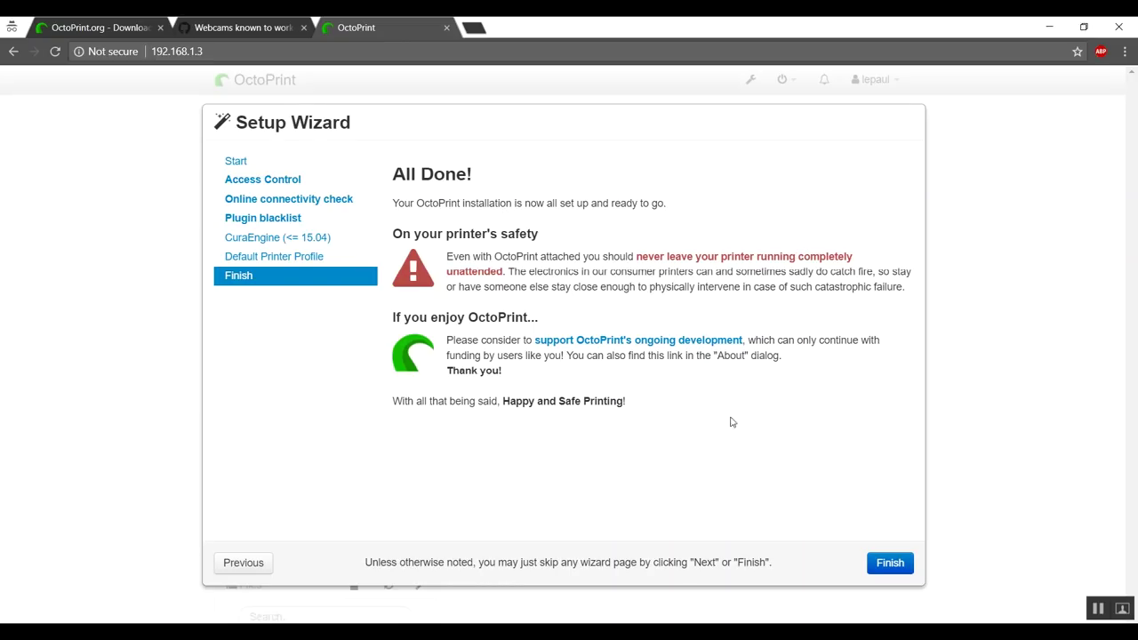
left_click(888, 567)
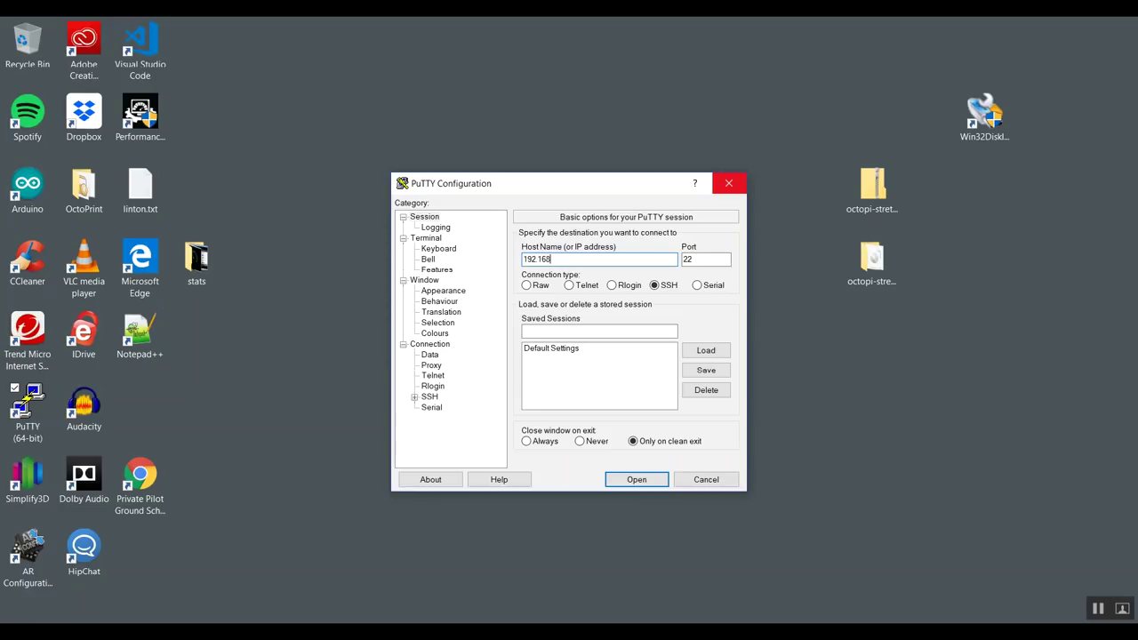
SSH into 192.168.1.3, log in as pi with the password, and run sudo raspi-config
key("Return")
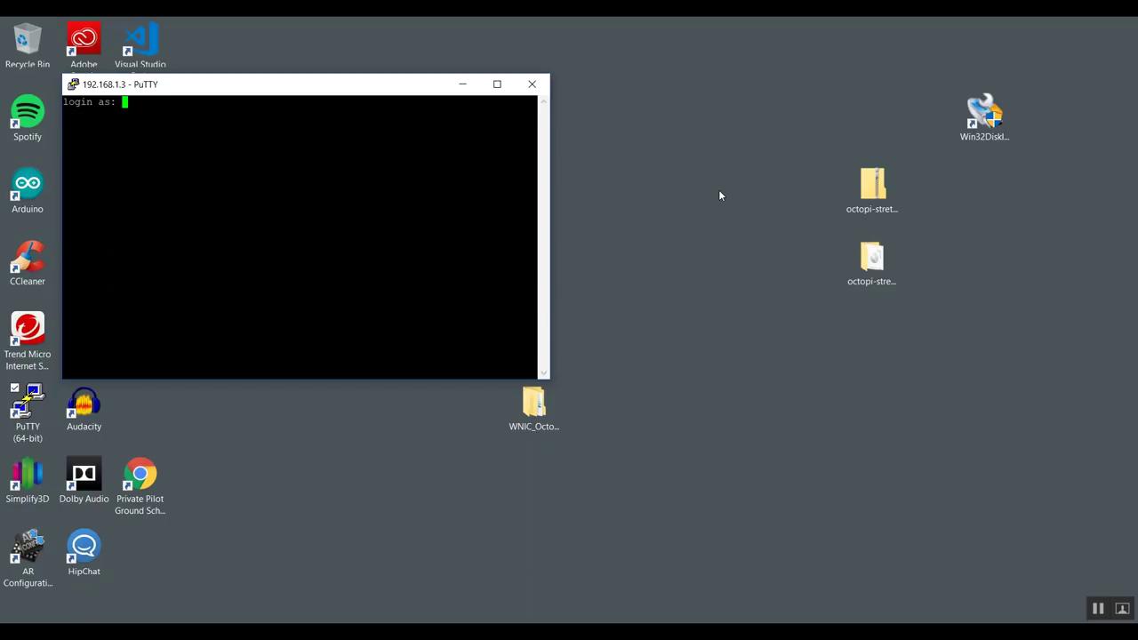
type("pi")
key("Return")
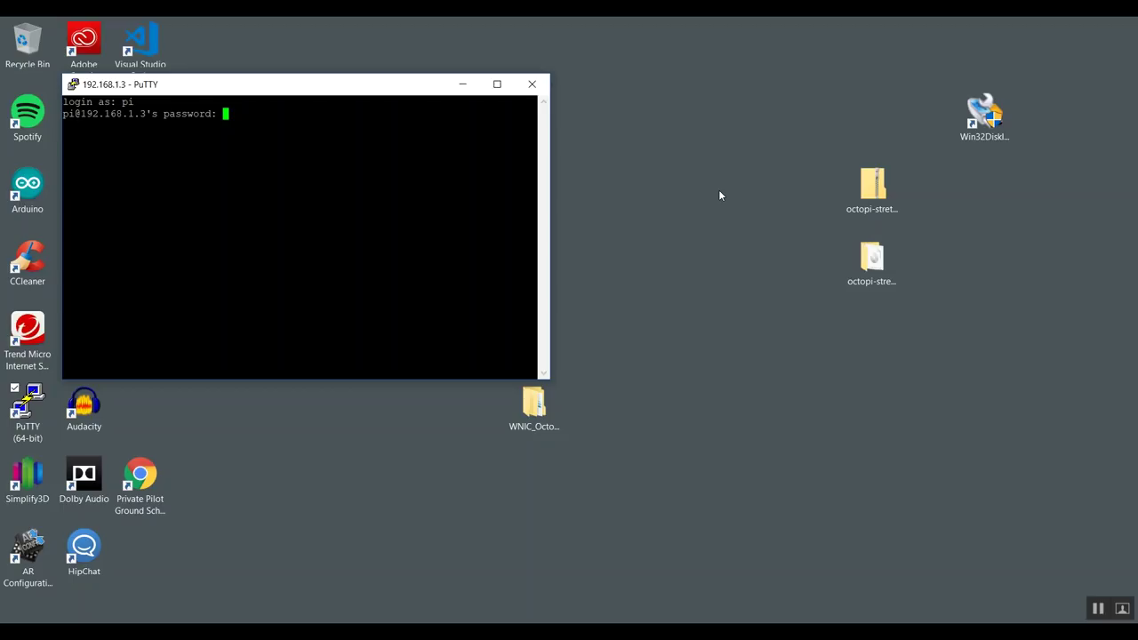
key("Return")
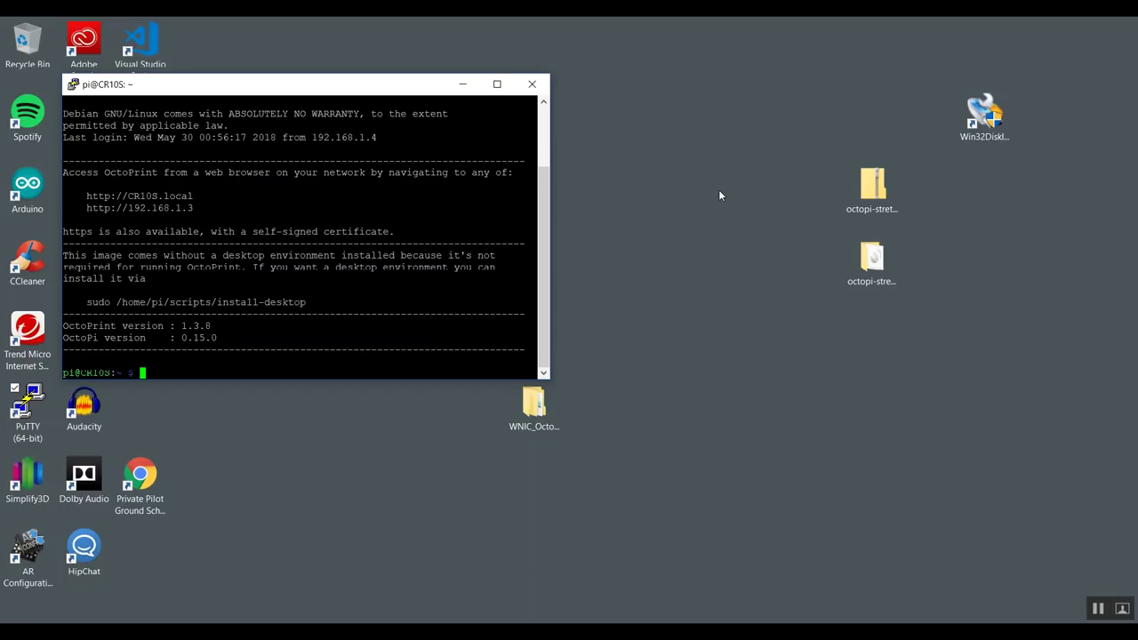
type("sudo raspi-config")
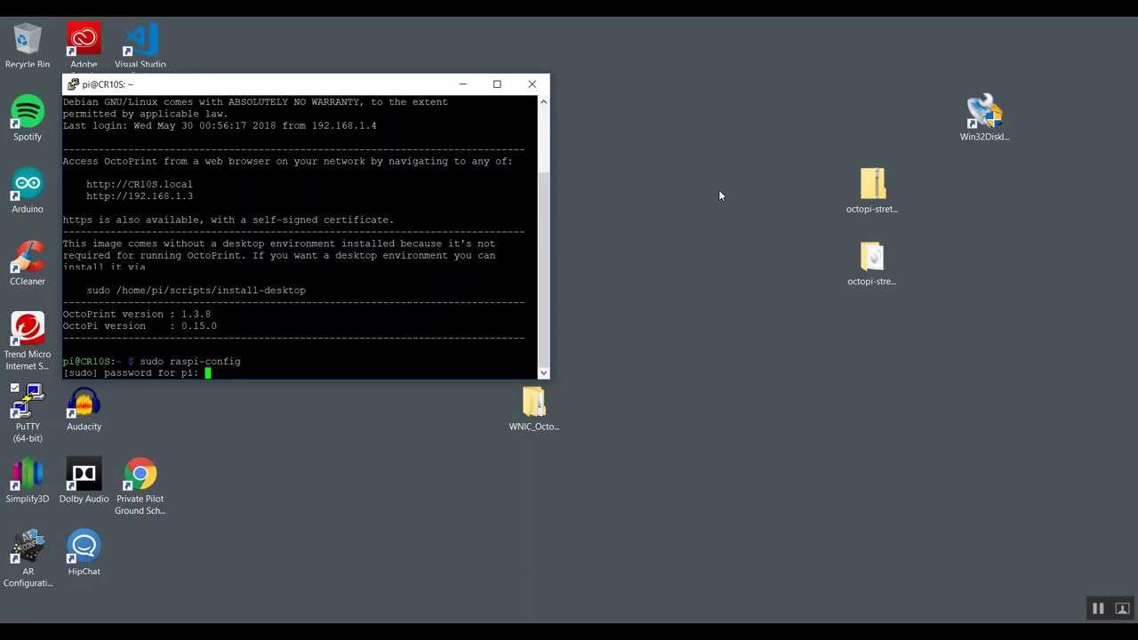
Enter the sudo password and confirm hostname CR10S under Network Options > Hostname
key("Return")
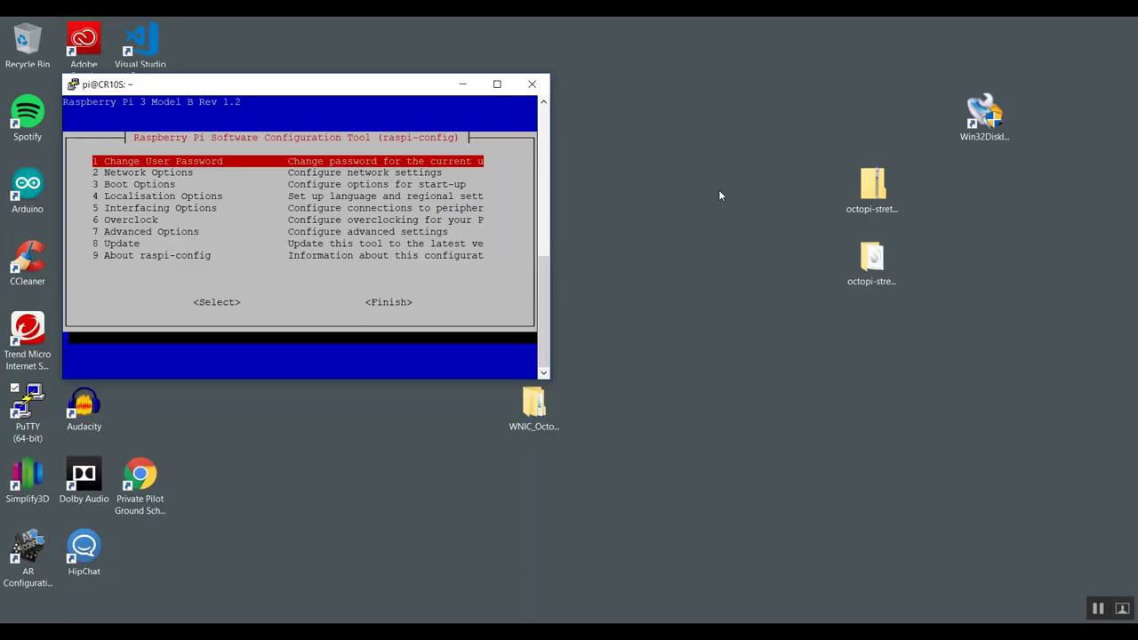
key("Down")
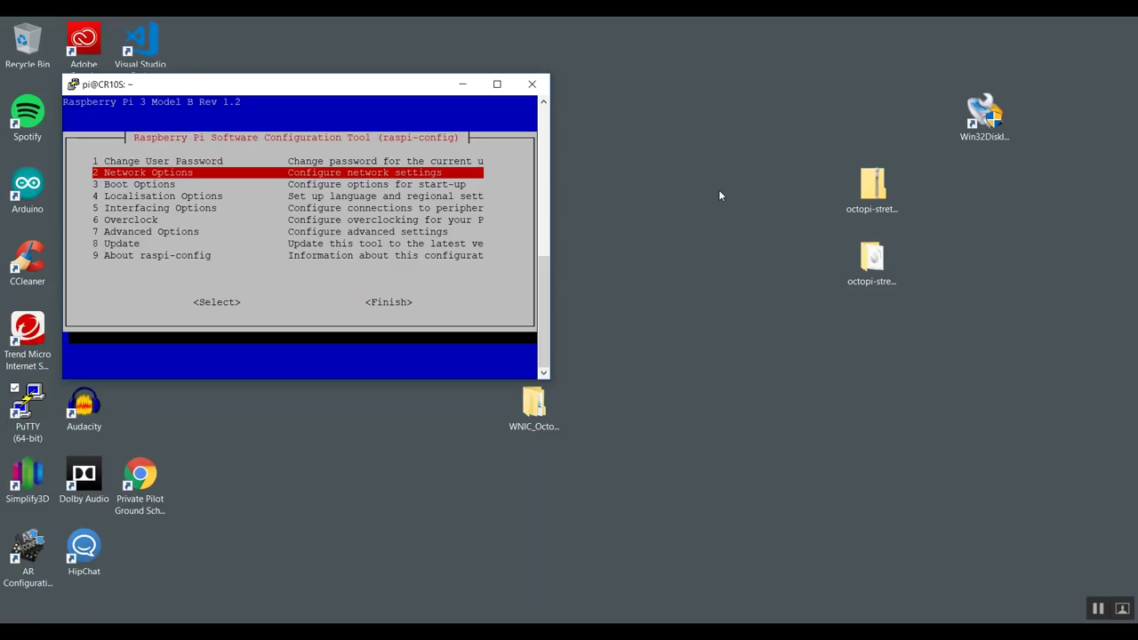
key("Return")
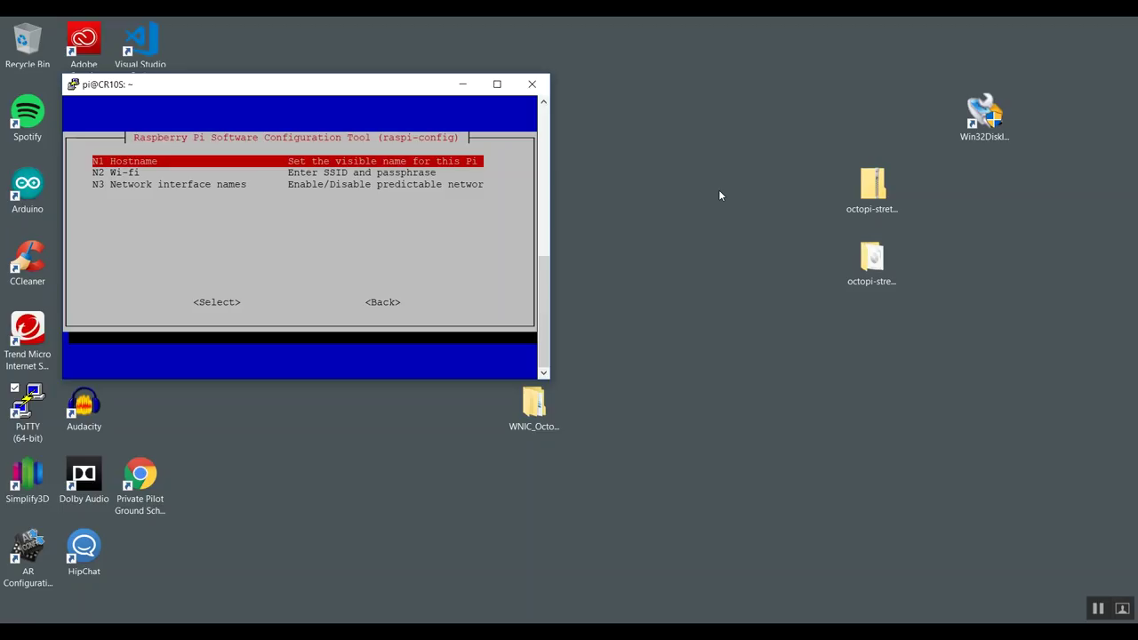
key("Return")
key("Return")
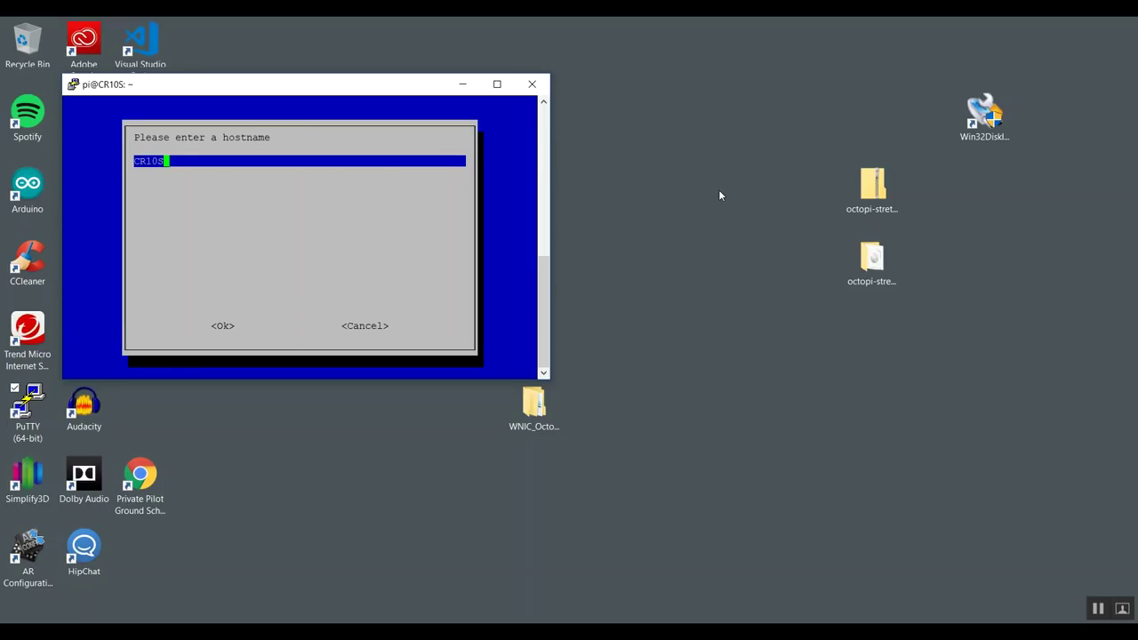
key("Tab")
key("Return")
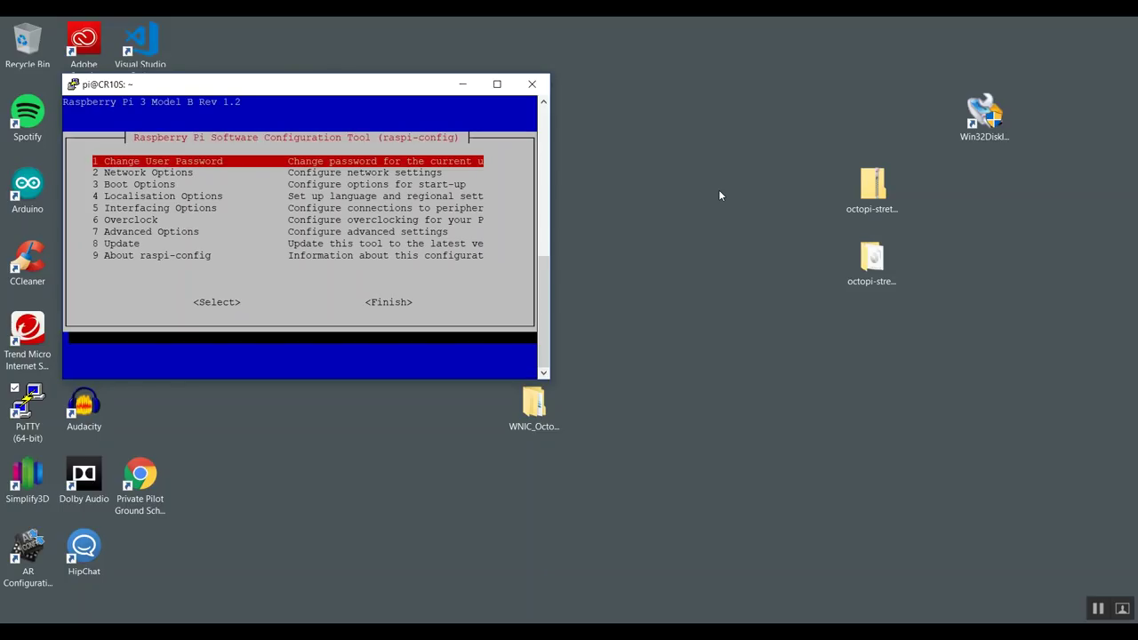
Exit raspi-config with Finish and decline rebooting the Pi
key("Down")
key("Down")
key("Down")
key("Down")
key("Down")
key("Down")
key("Down")
key("Down")
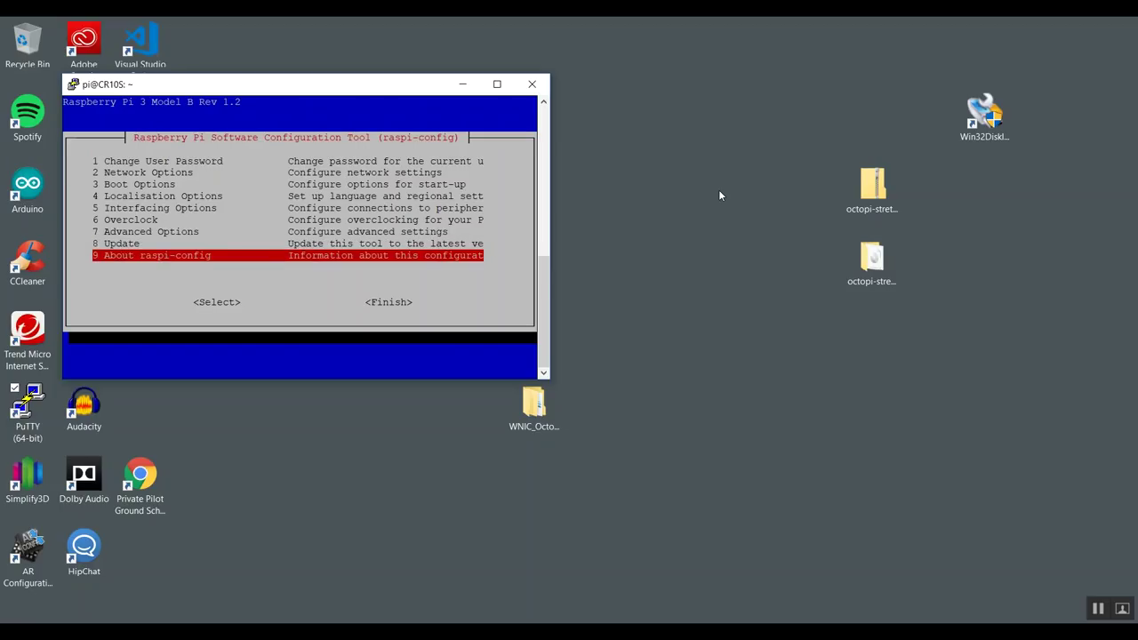
key("Tab")
key("Tab")
key("Return")
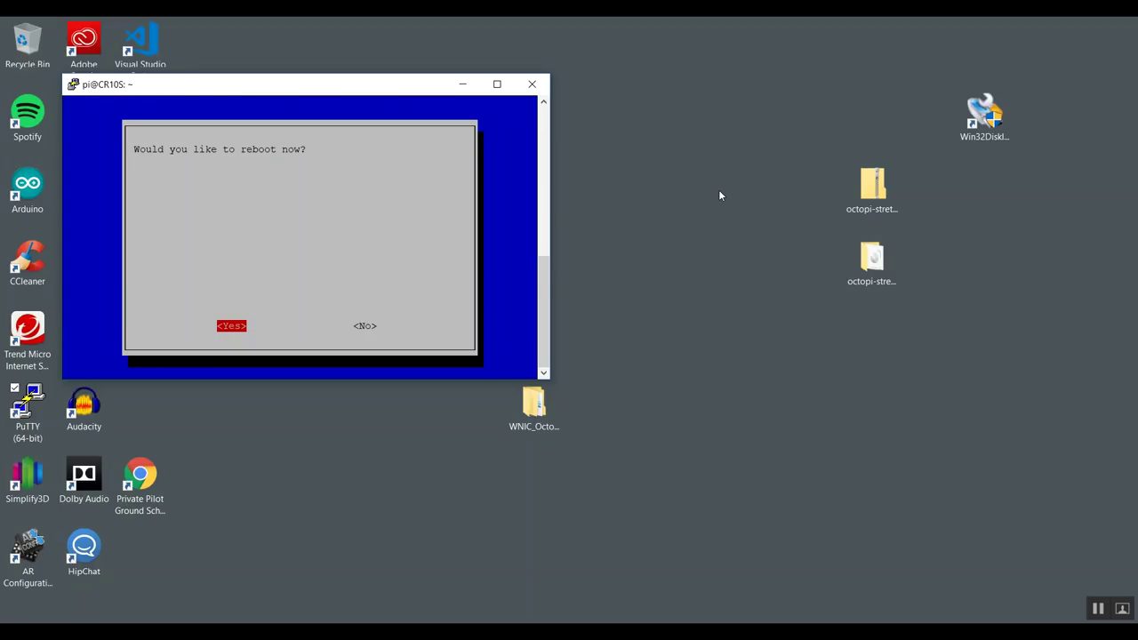
key("Tab")
key("Return")
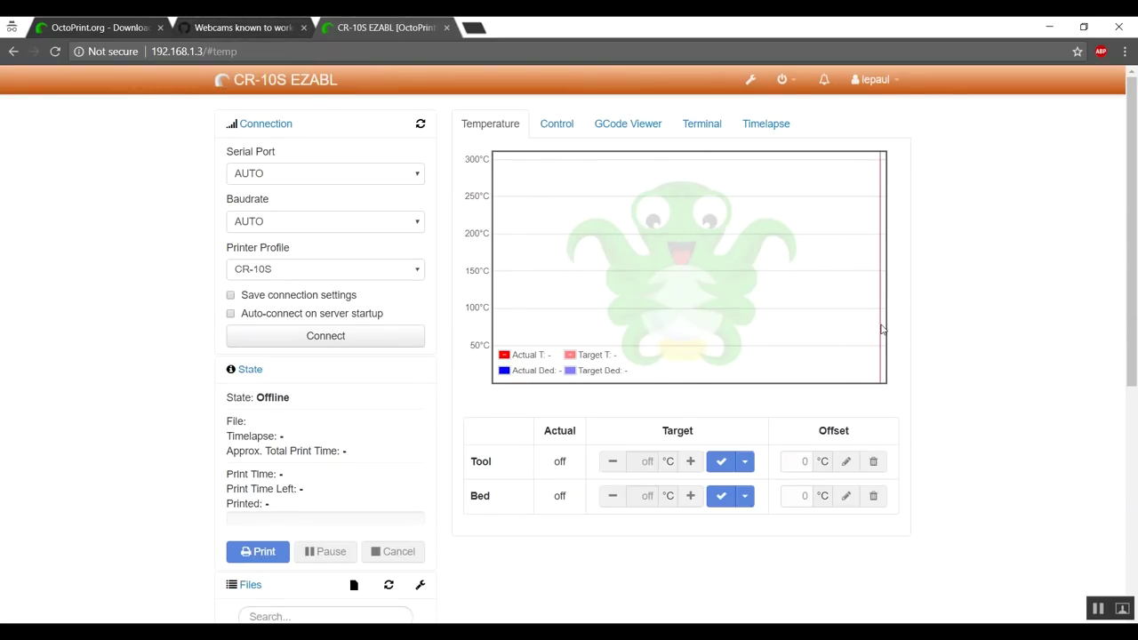
Show the Control tab's webcam view and connect to the printer until it reads Operational
left_click(557, 125)
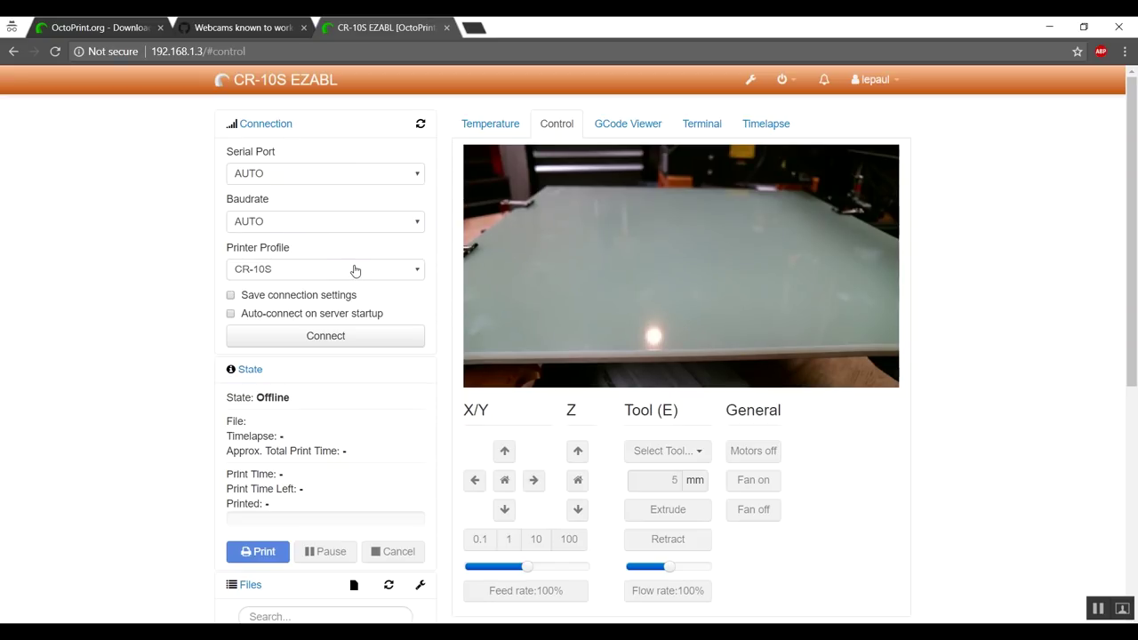
left_click(340, 337)
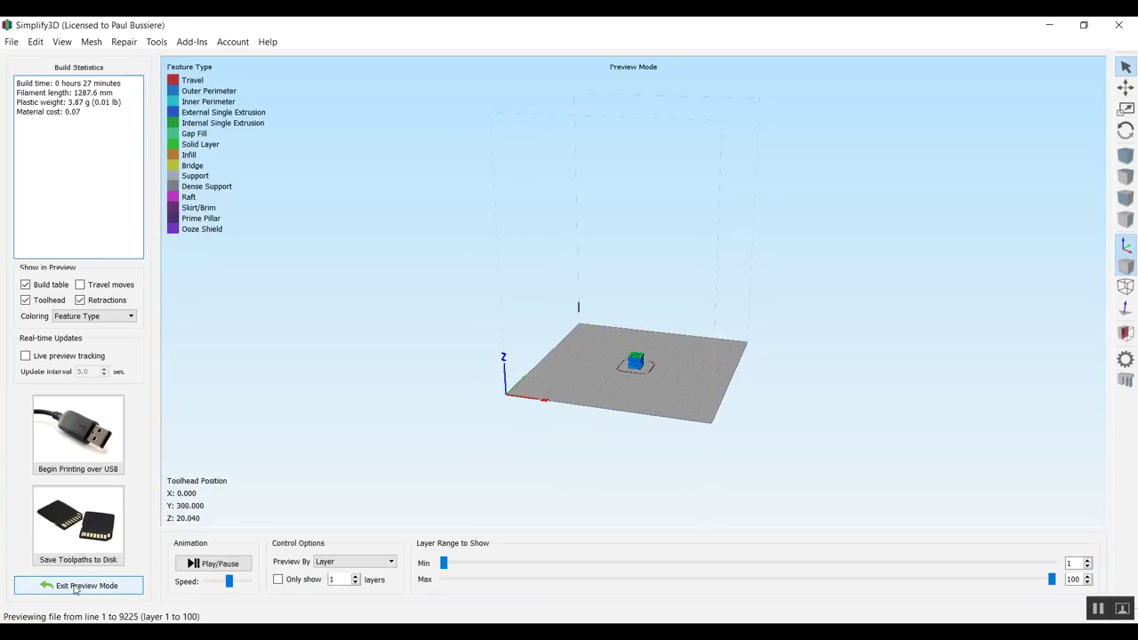
Save 20mm_calibration_cube.gcode into a new 'CR-10S Octoprint' folder under Documents
left_click(97, 532)
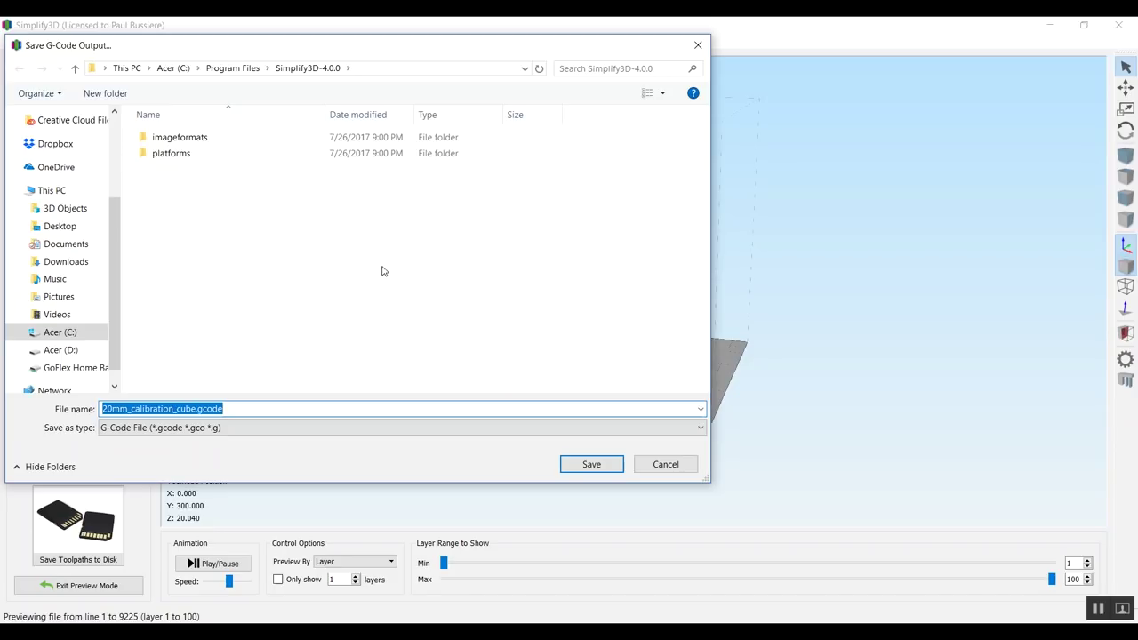
left_click(76, 242)
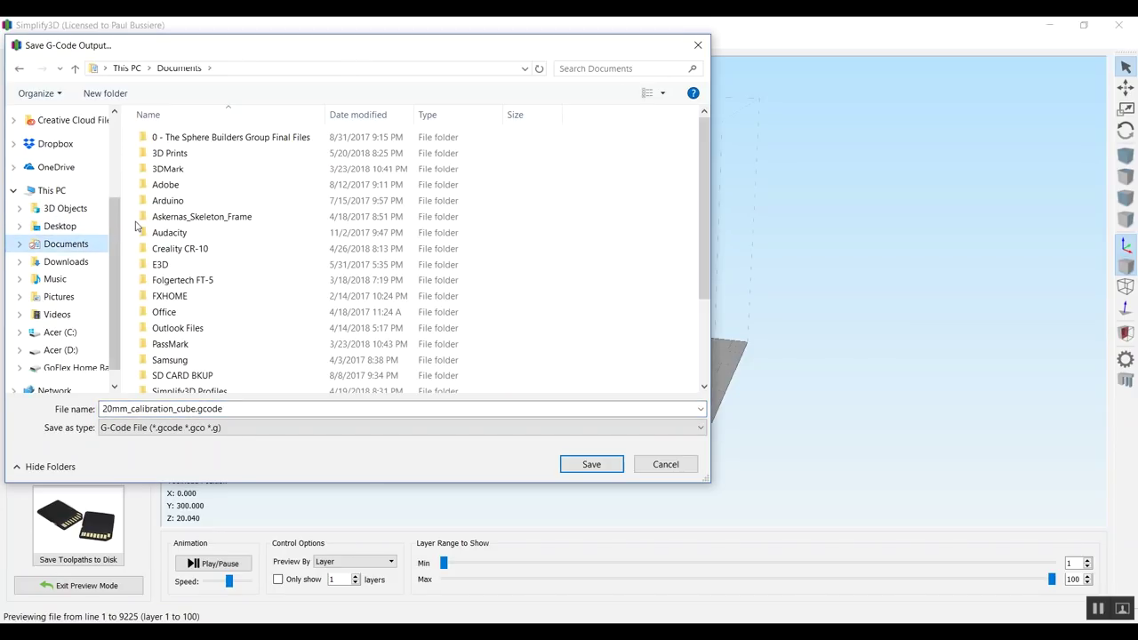
left_click(105, 93)
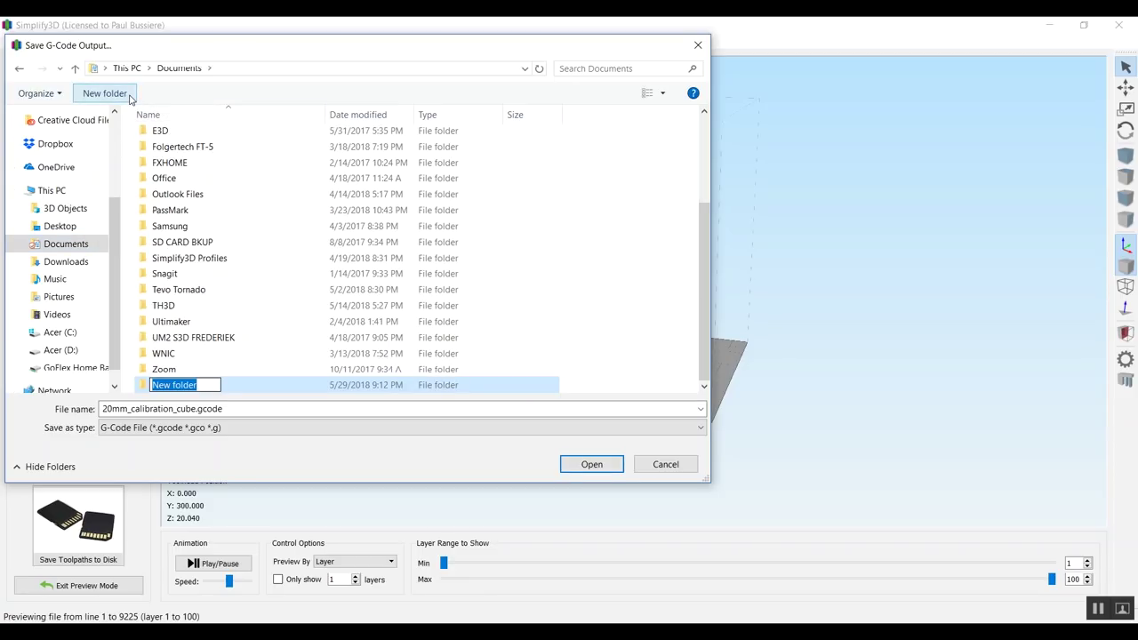
type("CR-10")
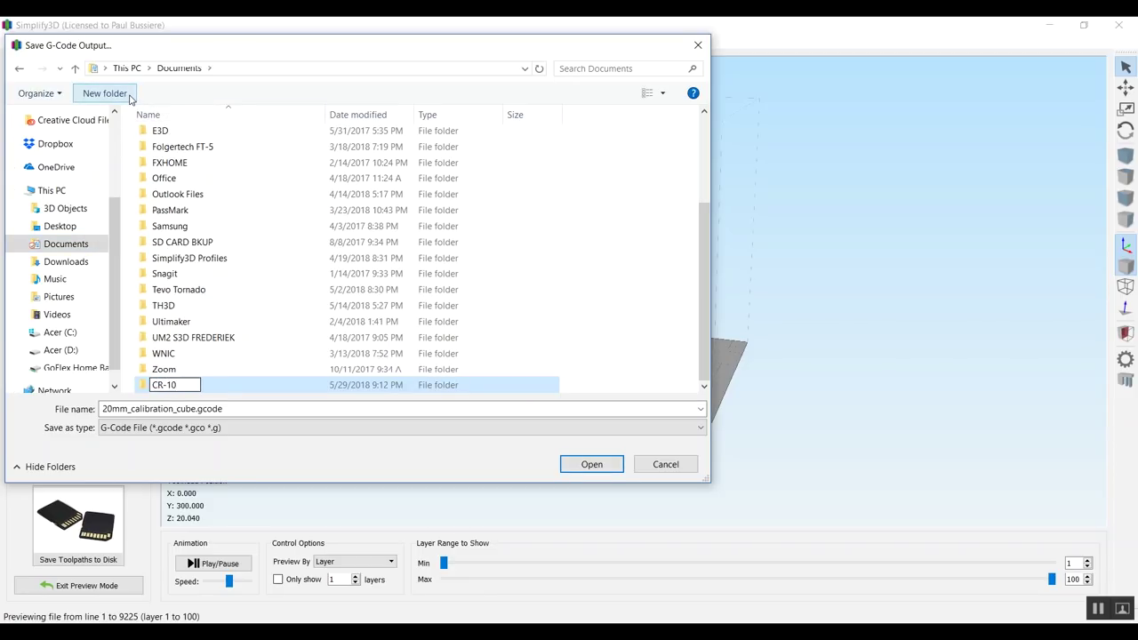
type("S Octoprint")
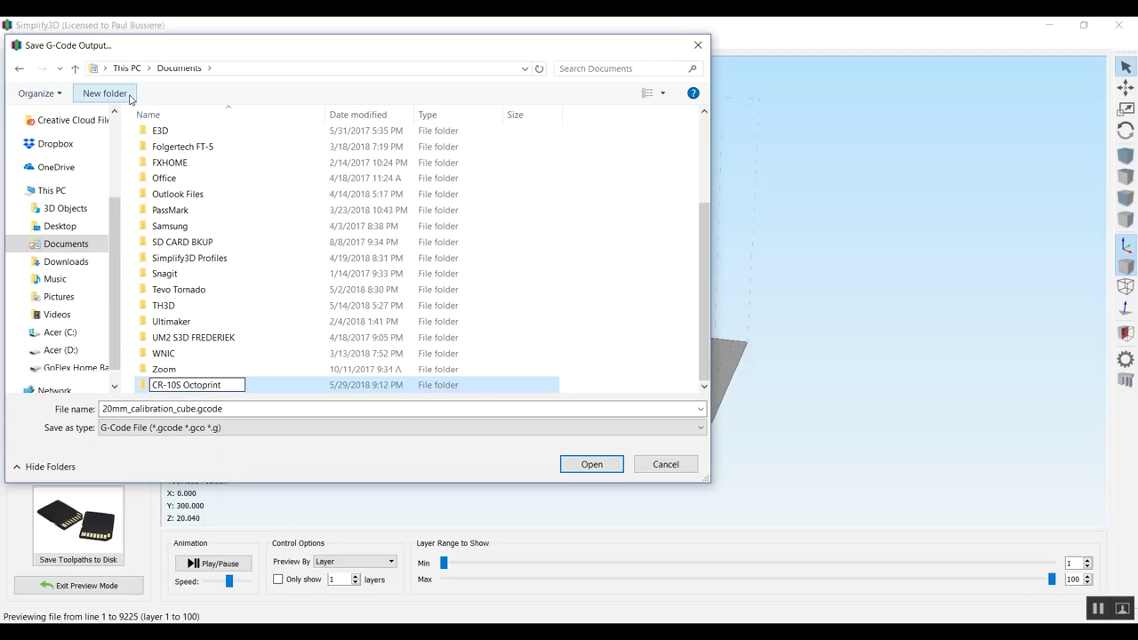
key("Return")
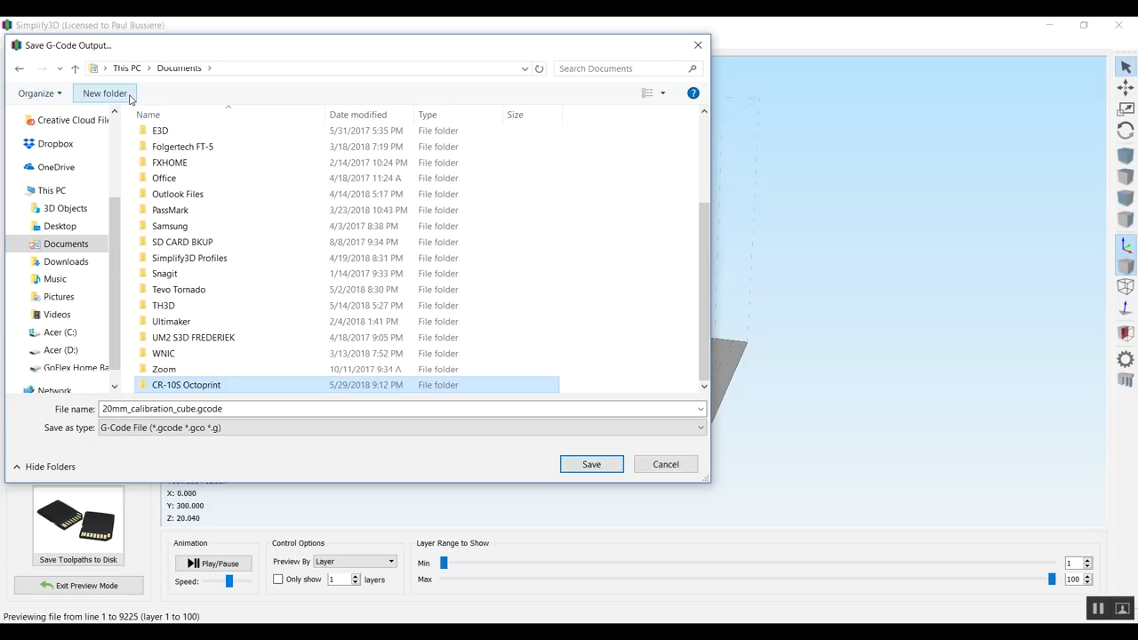
key("Return")
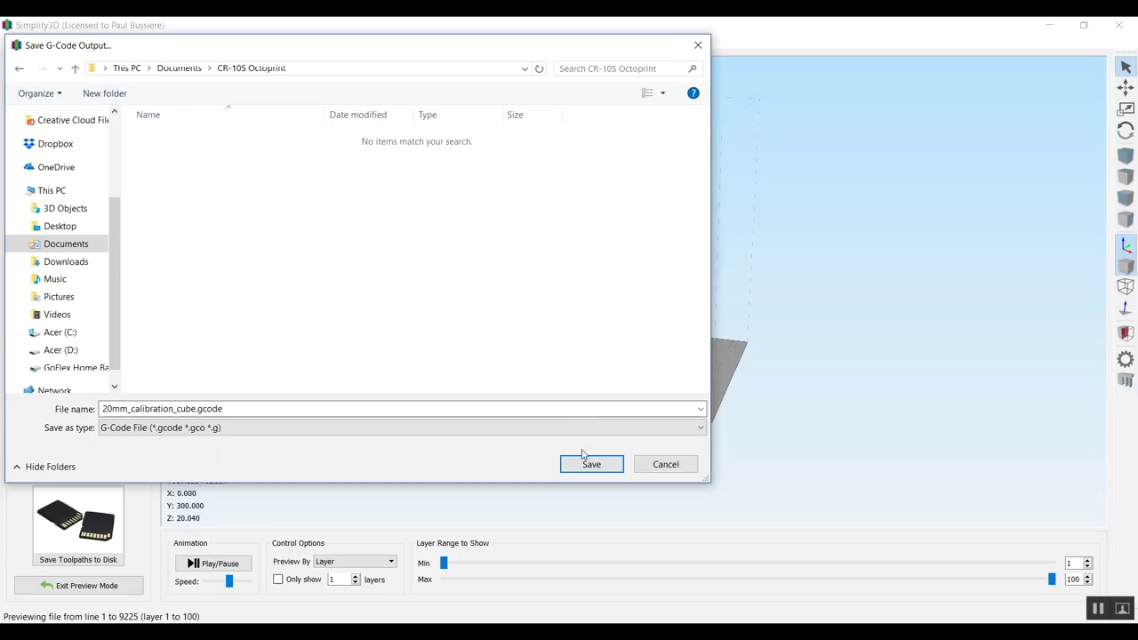
left_click(591, 464)
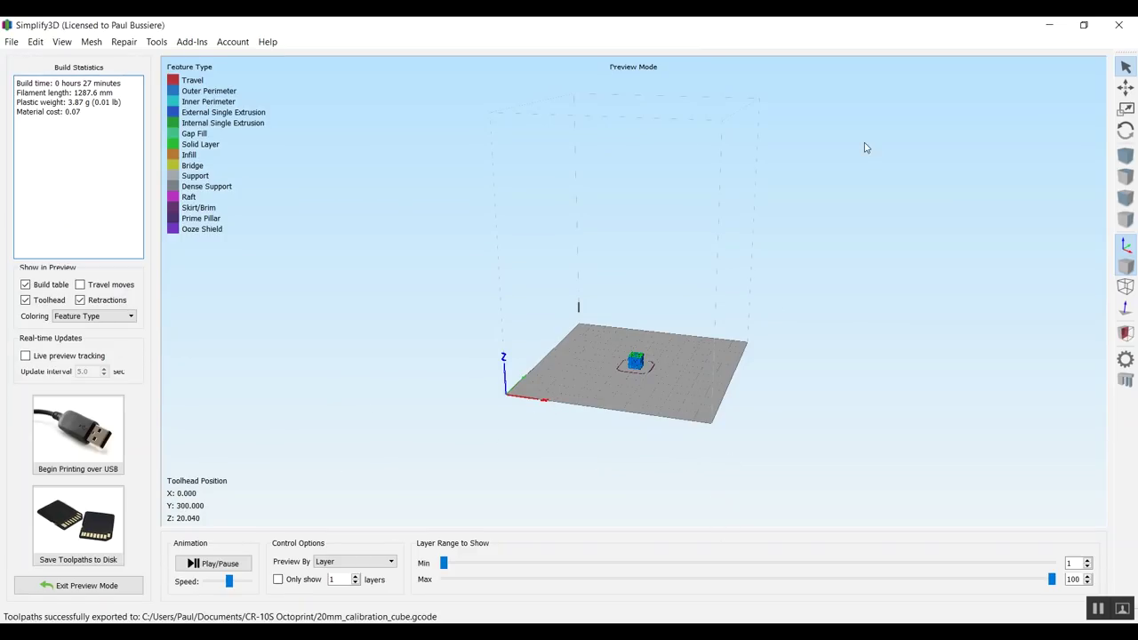
Upload 20mm_calibration_cube.gcode from Documents\CR-10S Octoprint to OctoPrint
left_click(1051, 26)
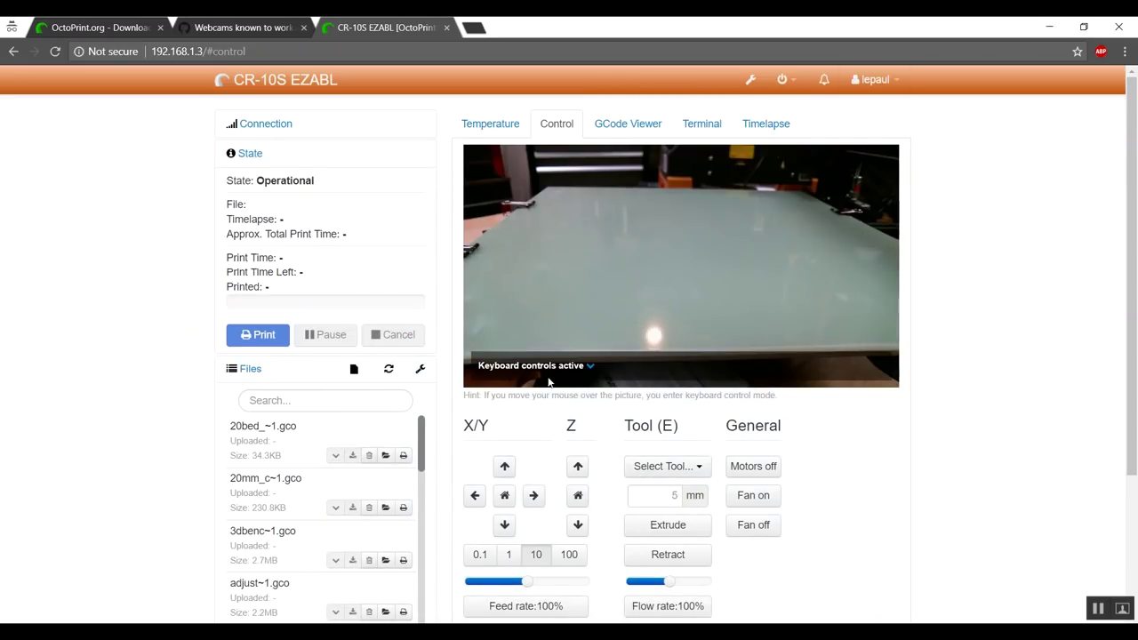
scroll(166, 399, "down", 2)
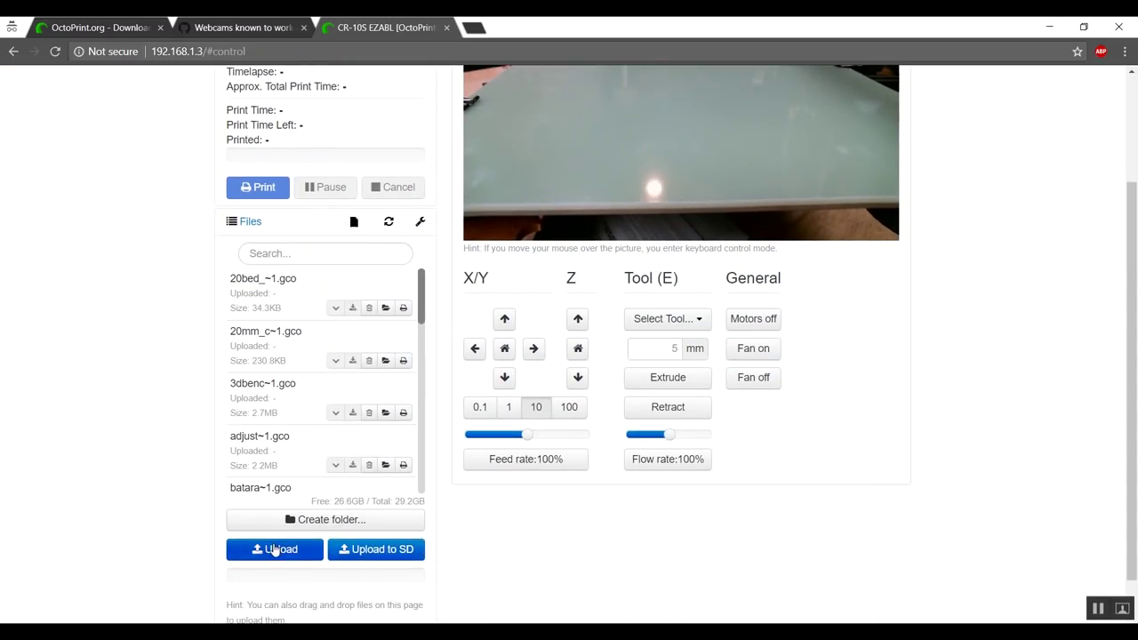
left_click(274, 550)
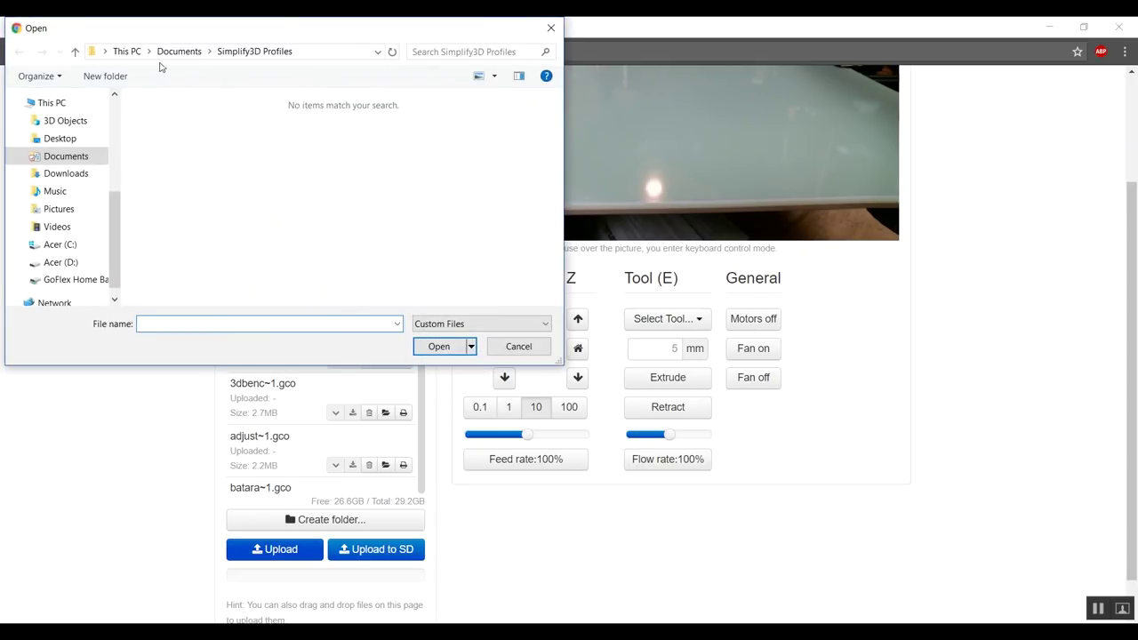
left_click(169, 52)
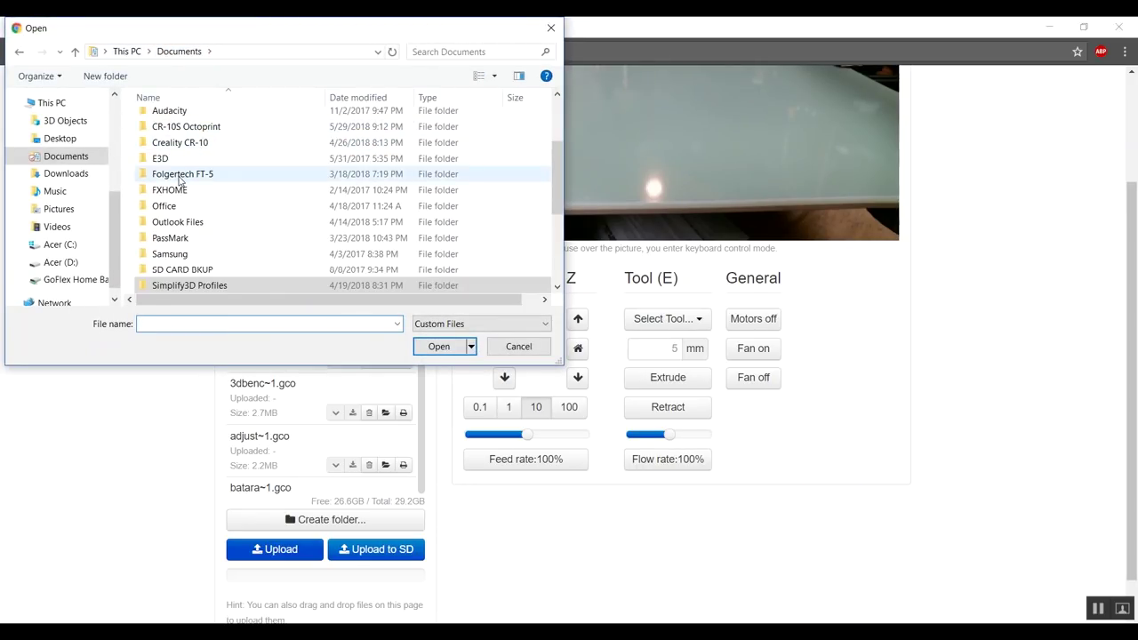
double_click(199, 126)
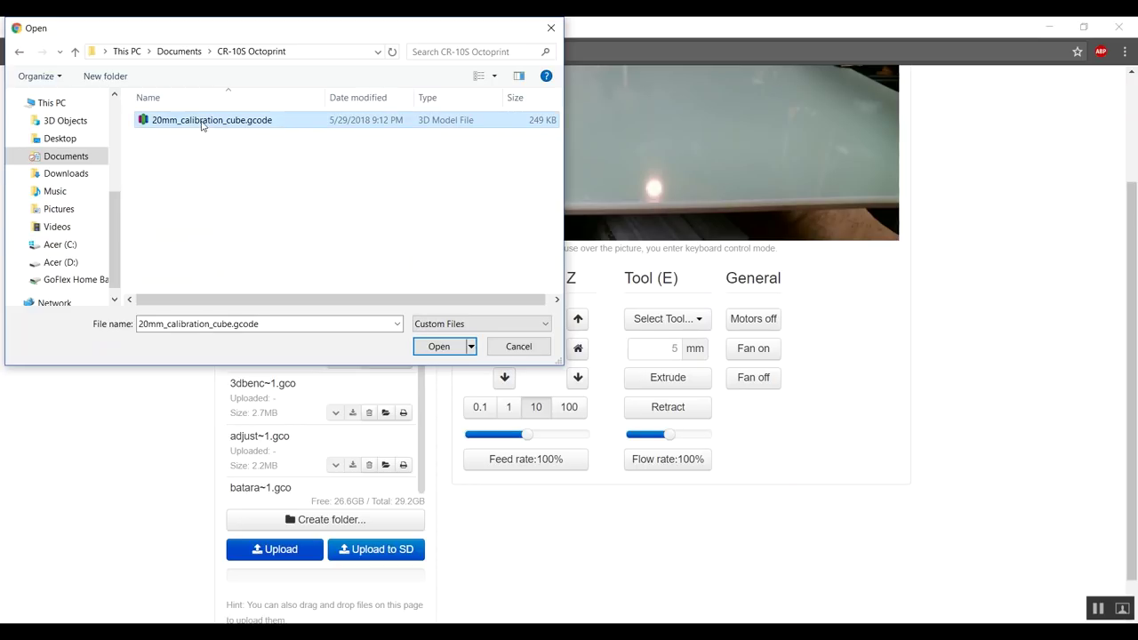
left_click(439, 345)
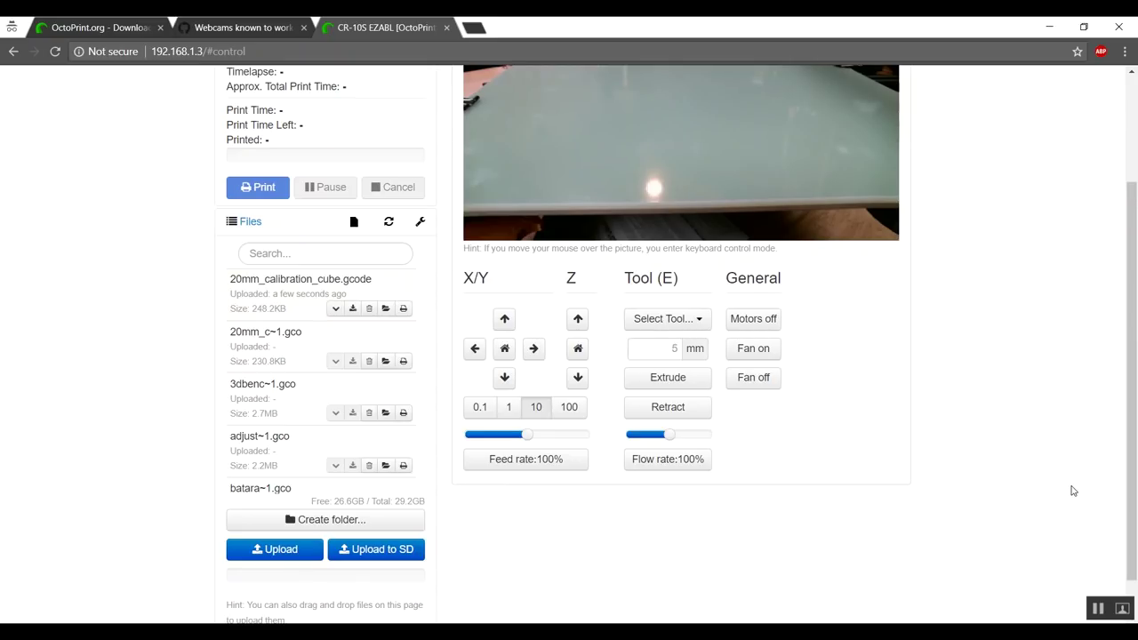
Load 20mm_calibration_cube.gcode and start printing it
scroll(1070, 499, "up", 3)
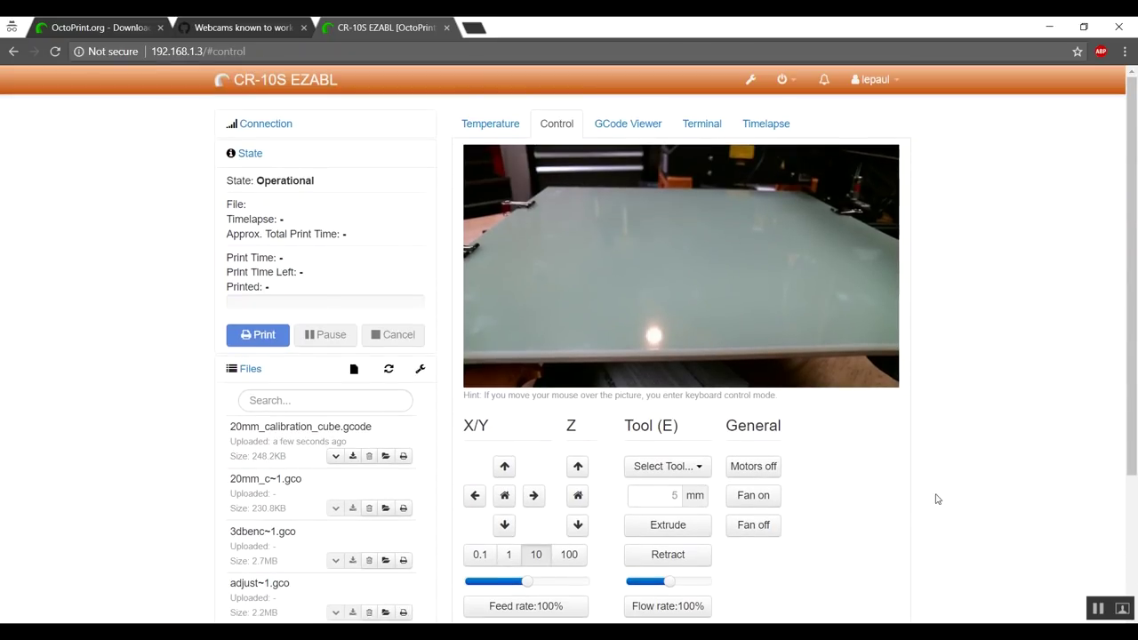
left_click(279, 429)
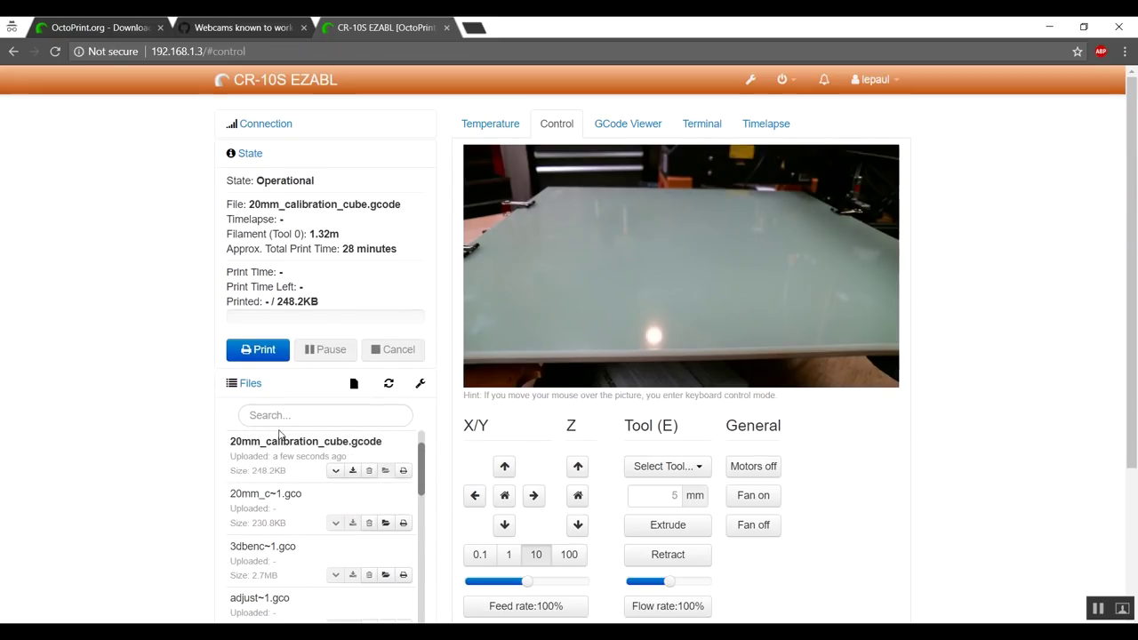
left_click(258, 355)
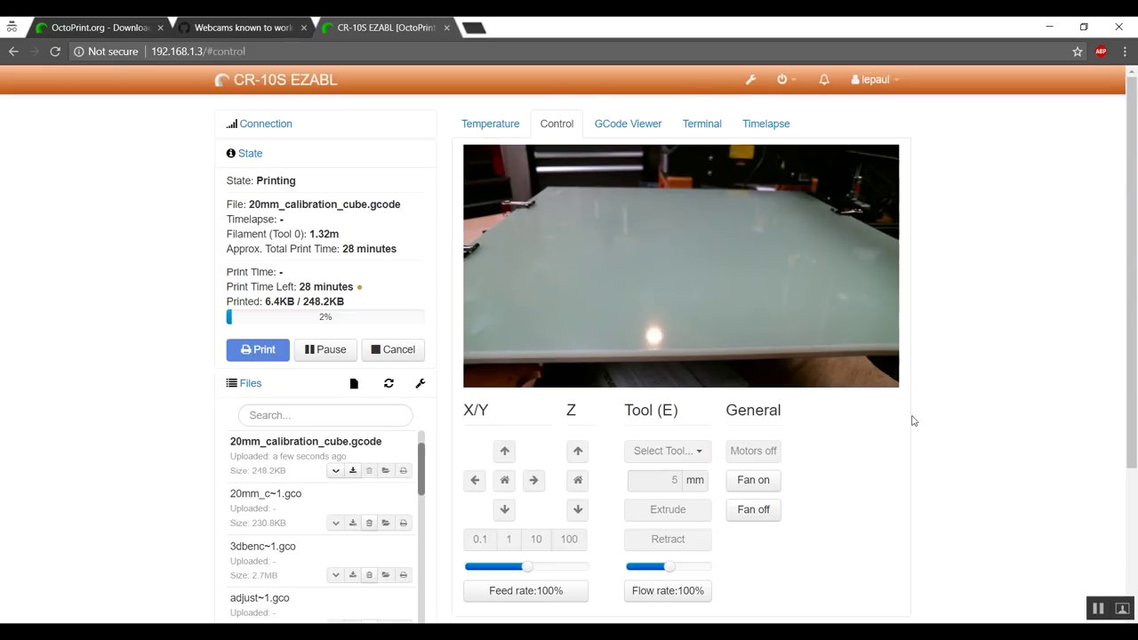
Check the tool and bed temperatures and the terminal log, ending on the Timelapse tab
left_click(487, 125)
scroll(904, 423, "down", 1)
scroll(896, 469, "up", 1)
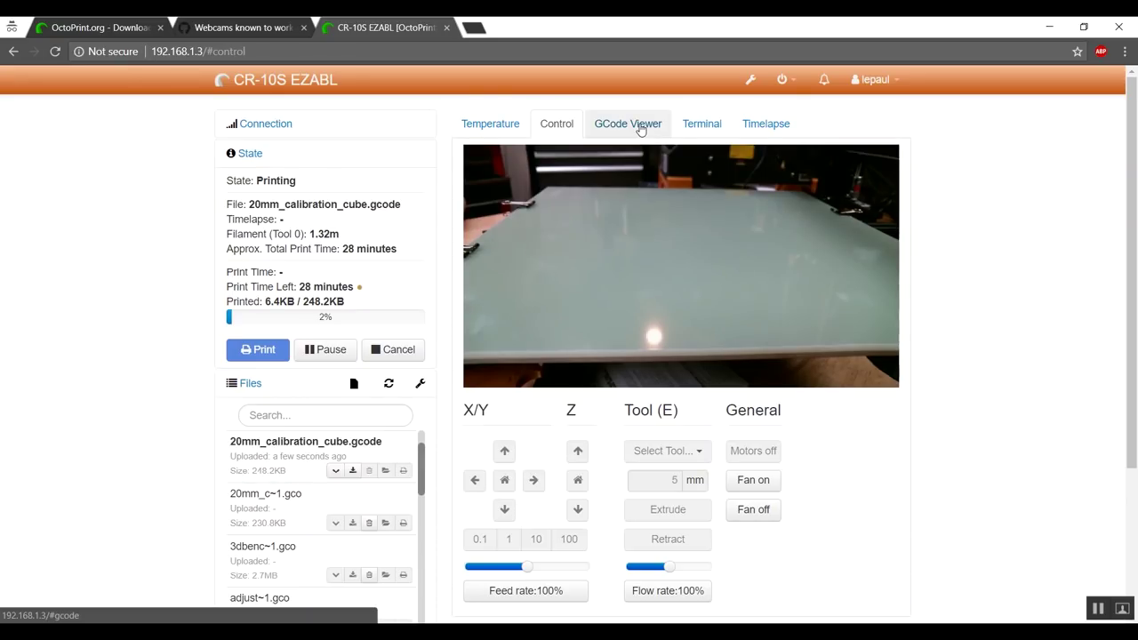
left_click(697, 130)
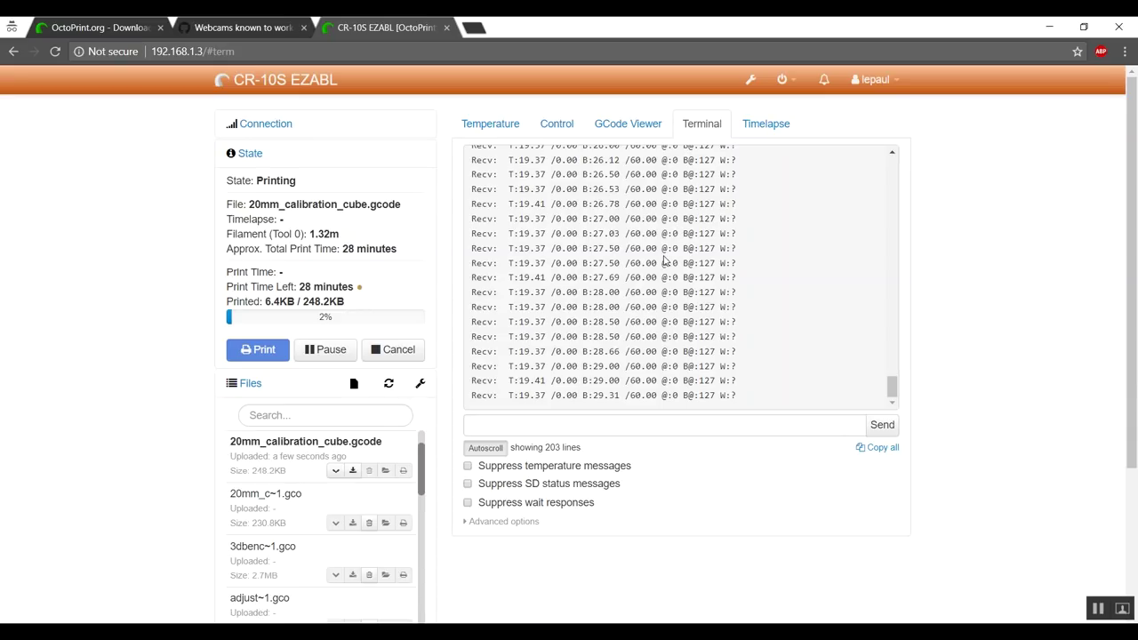
left_click(774, 127)
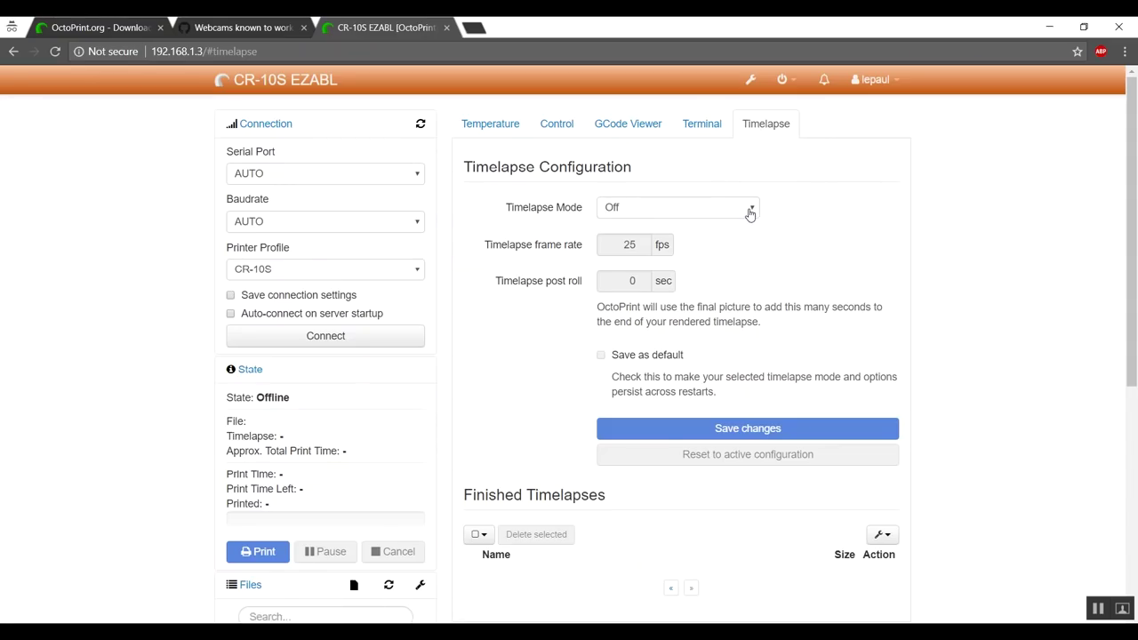
Set Timelapse Mode to Timed with a 10 sec interval and save the changes
left_click(749, 212)
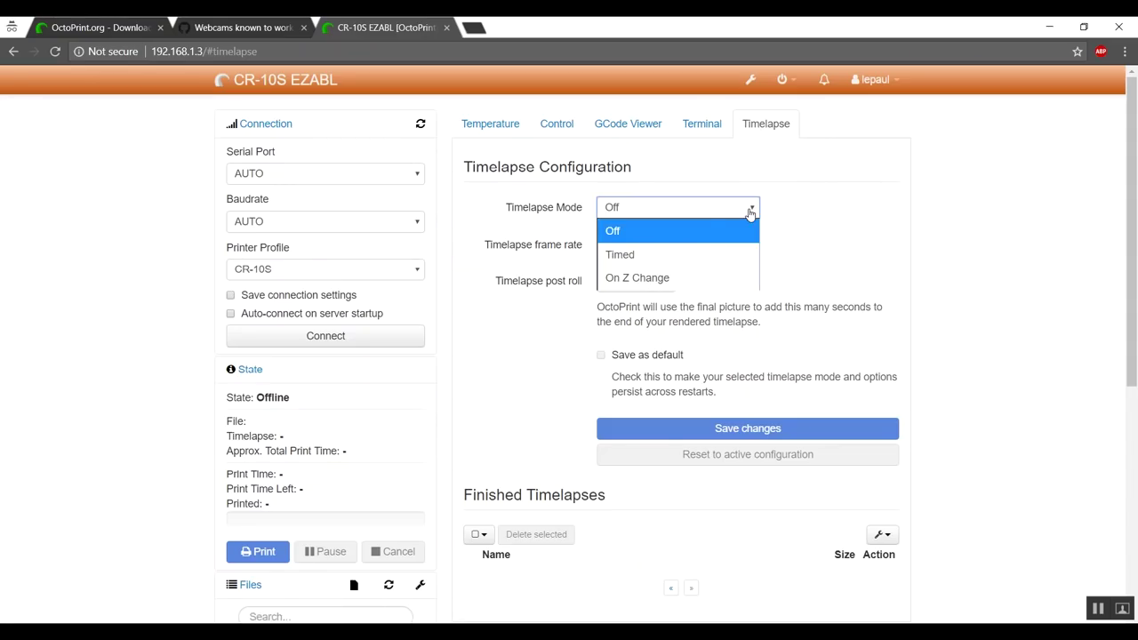
left_click(646, 254)
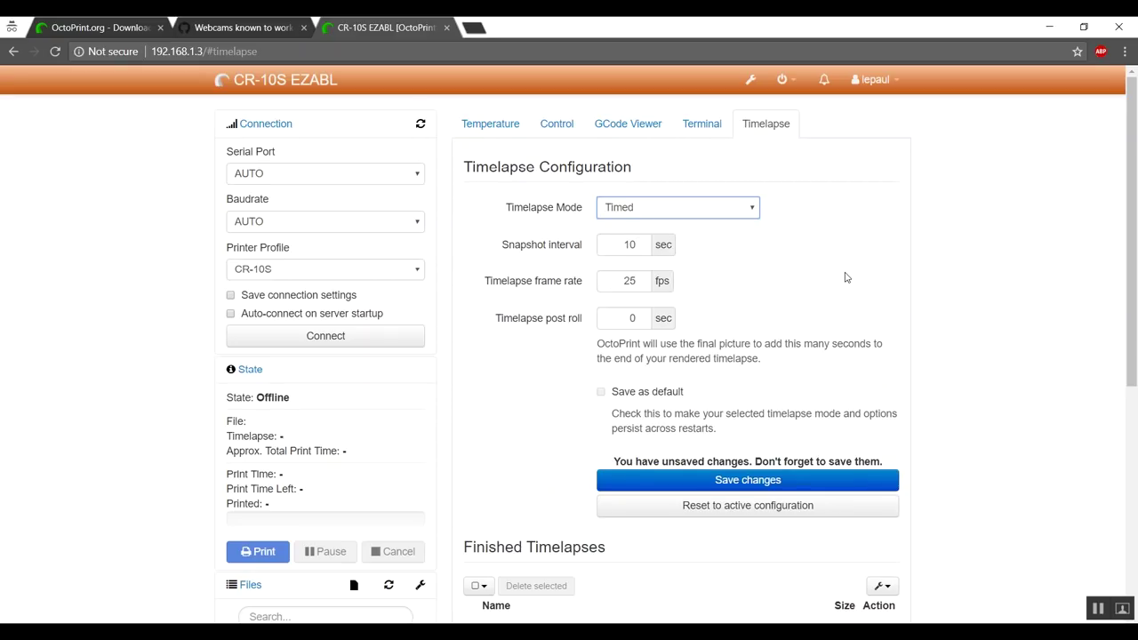
left_click(752, 212)
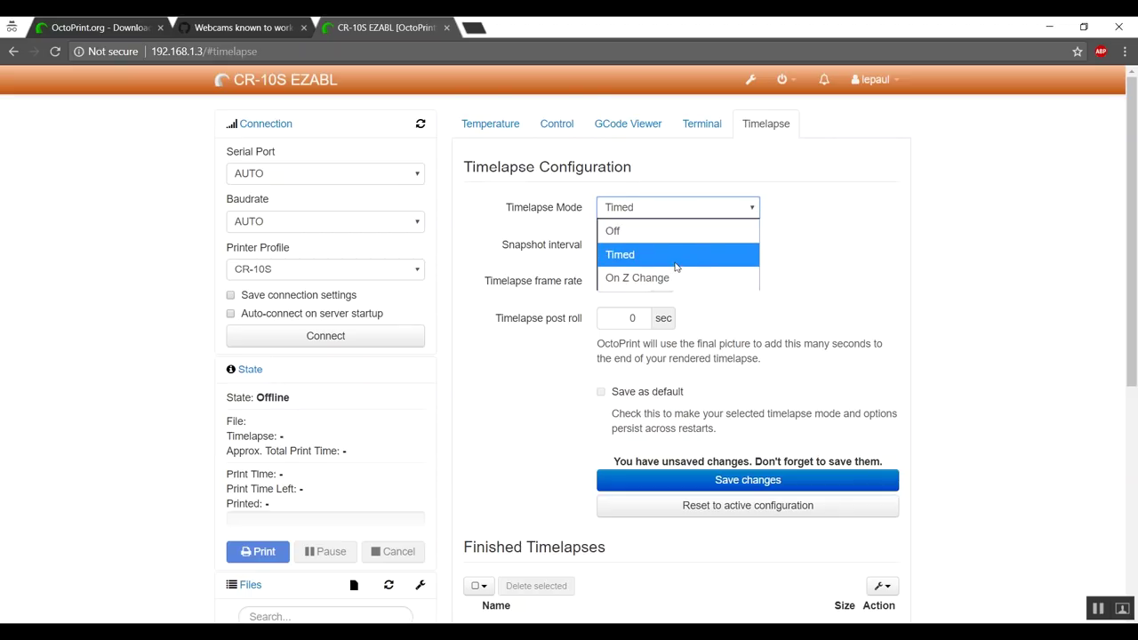
left_click(747, 255)
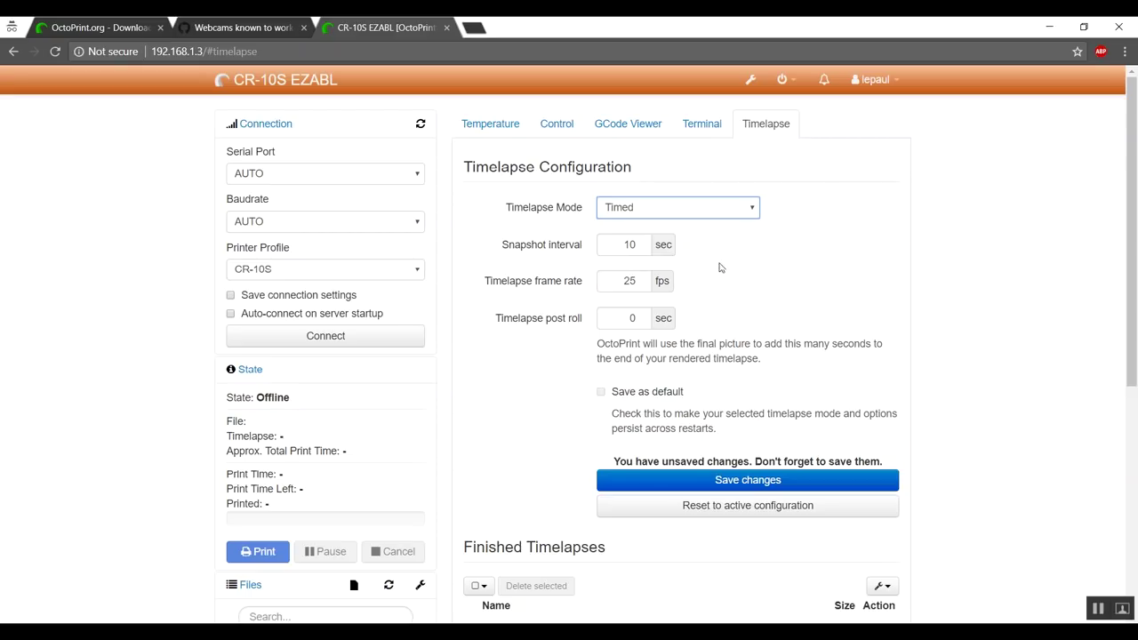
left_click(818, 271)
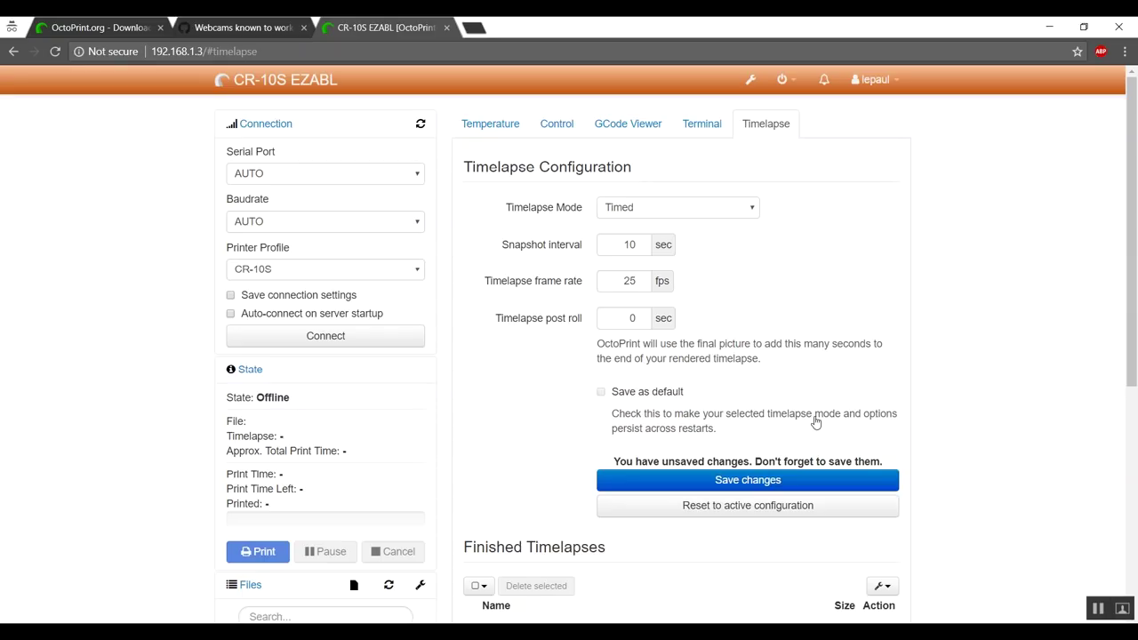
left_click(745, 478)
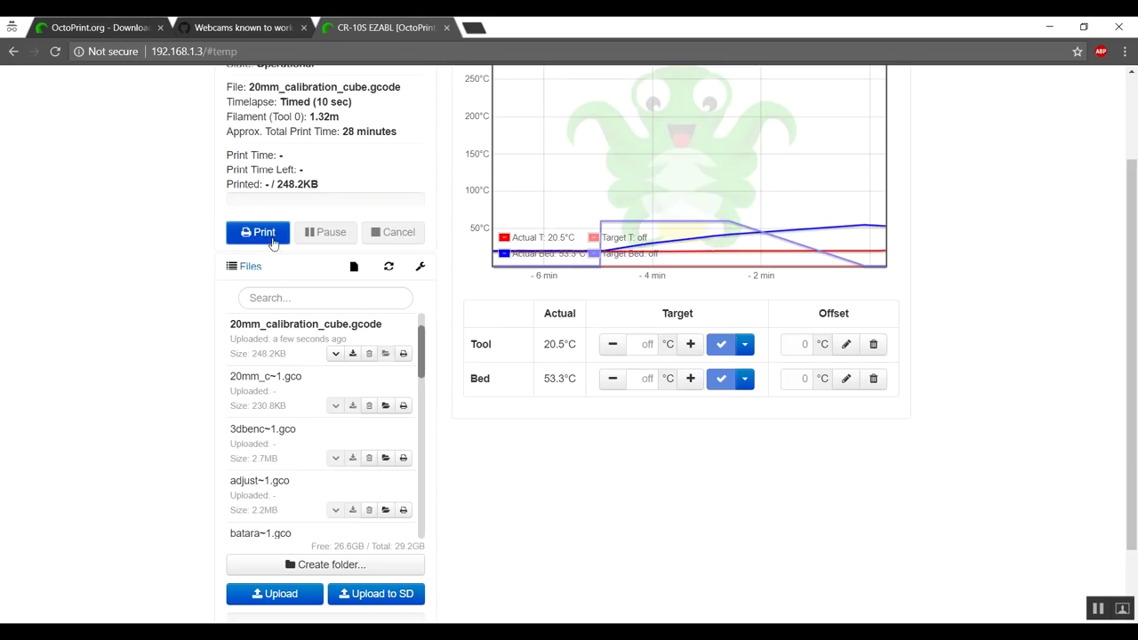
Reprint 20mm_calibration_cube.gcode with the Timed timelapse, then watch the Control tab webcam
left_click(268, 234)
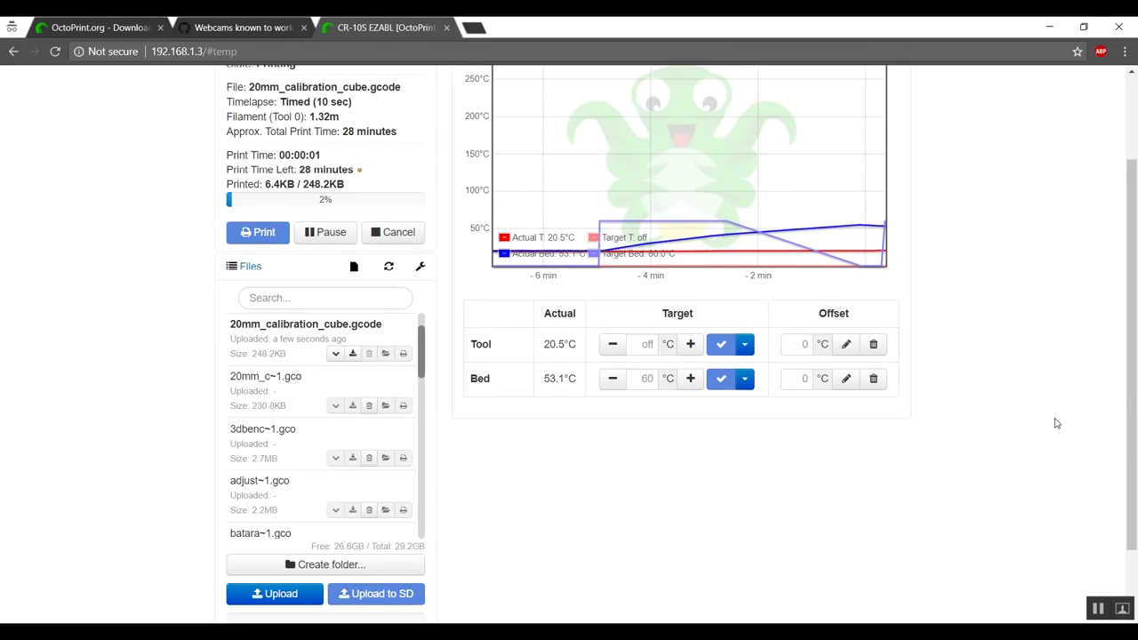
scroll(1056, 423, "up", 3)
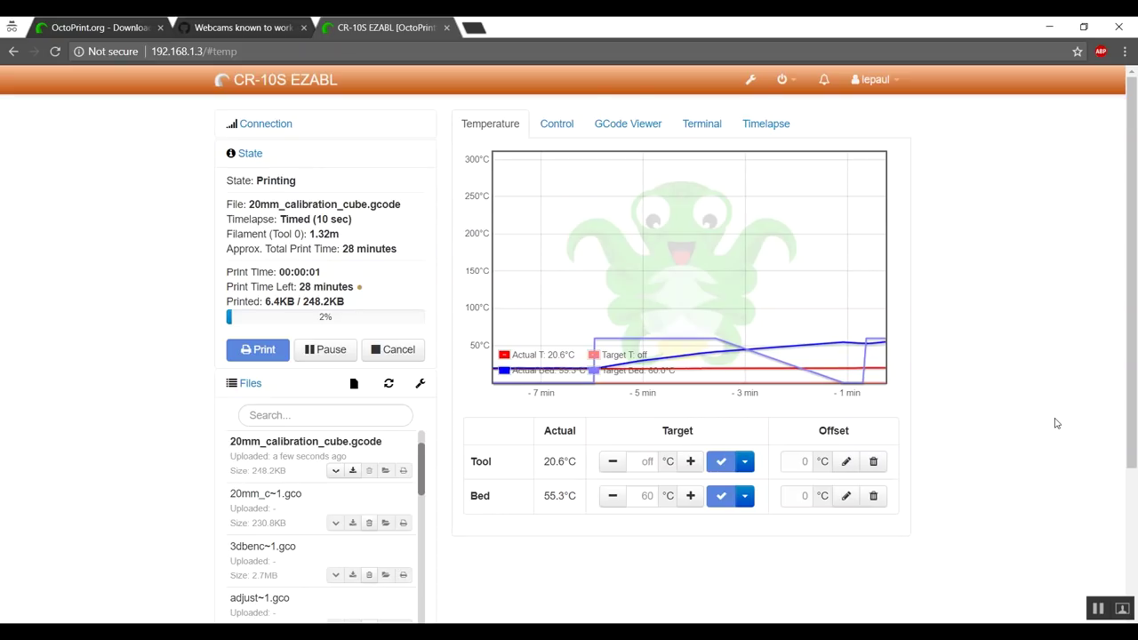
left_click(547, 129)
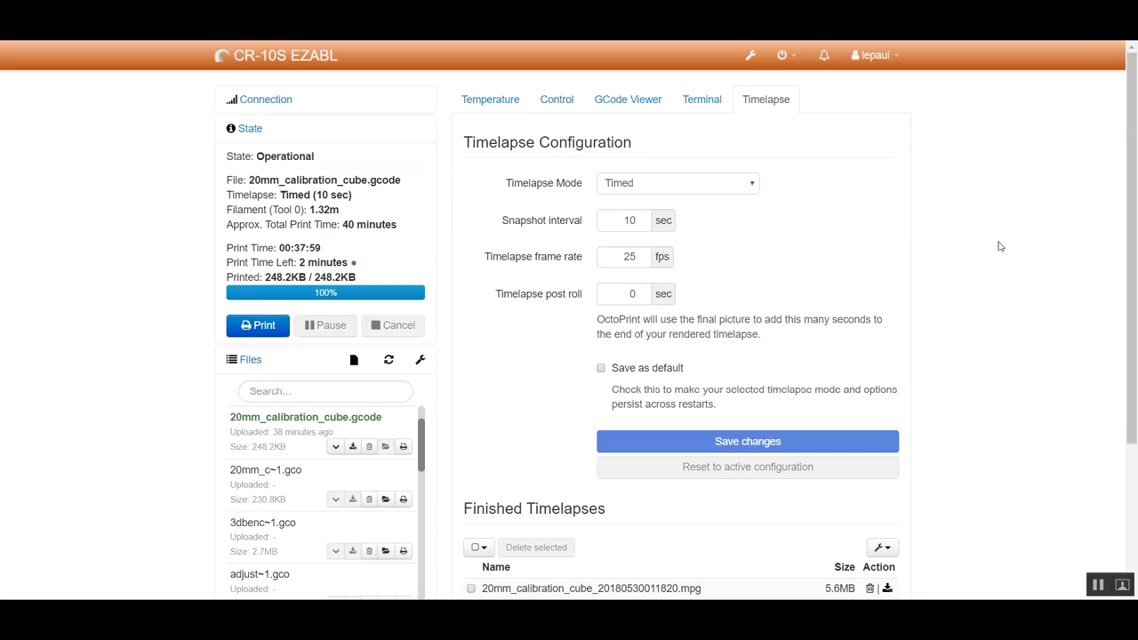
Scroll to Finished Timelapses showing 20mm_calibration_cube_20180530011820.mpg (5.6MB)
scroll(997, 249, "down", 3)
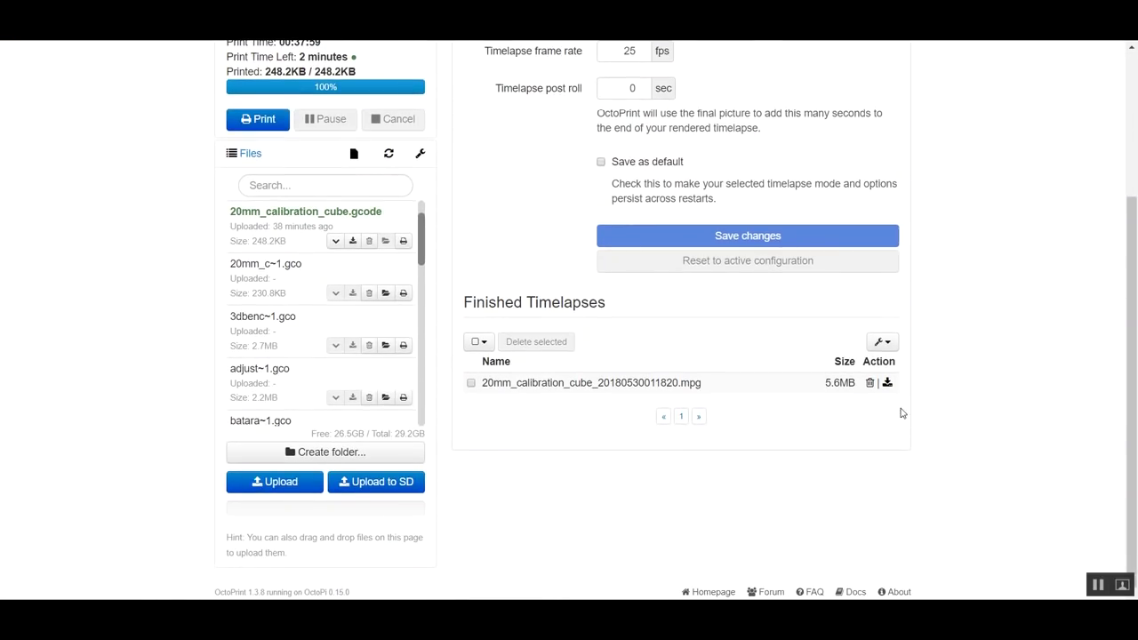